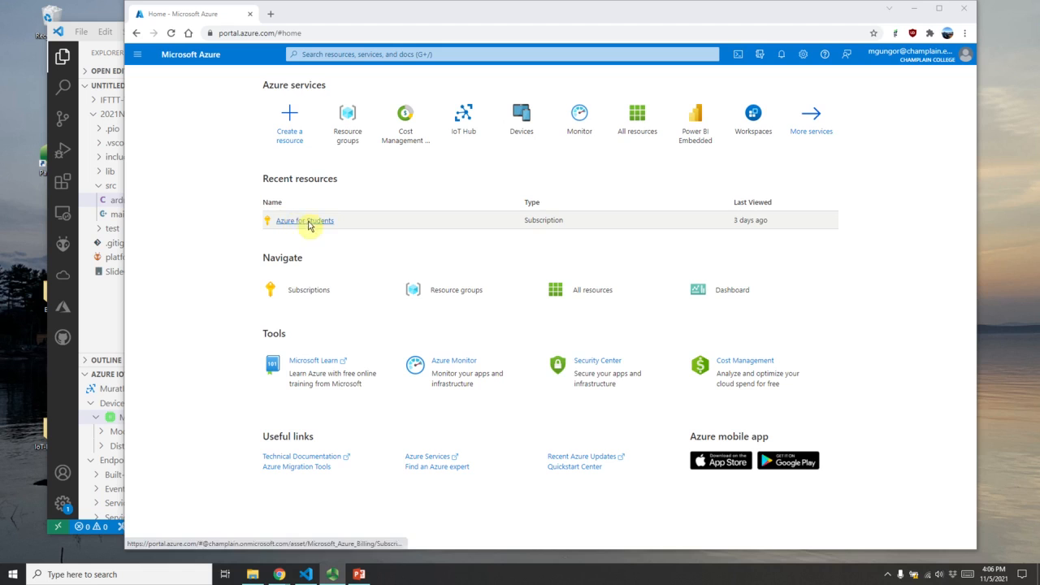
Step: Find IoT Hub in the marketplace through Create a resource and start creating a new hub
left_click(297, 136)
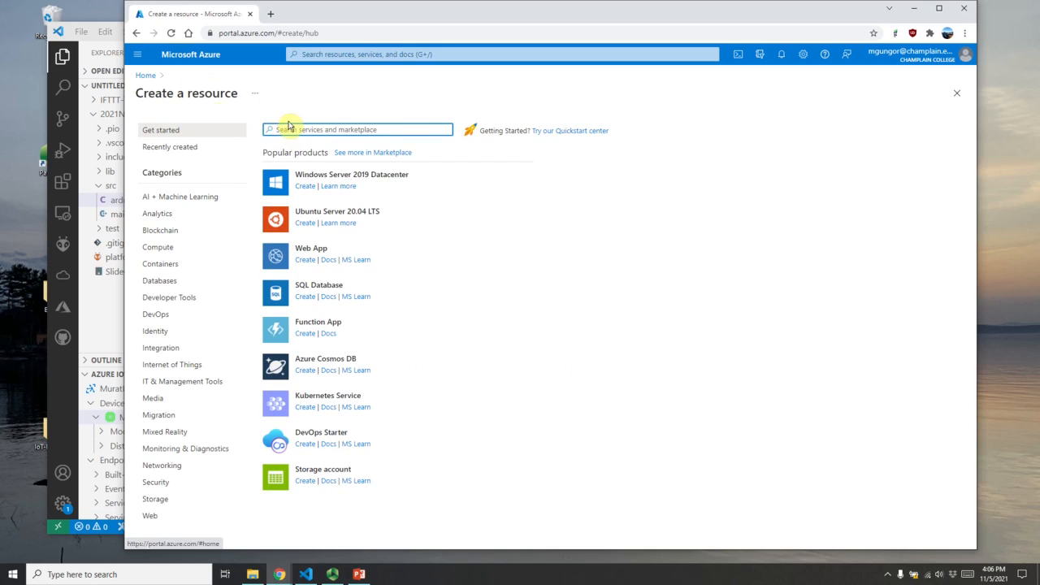
type("IOT")
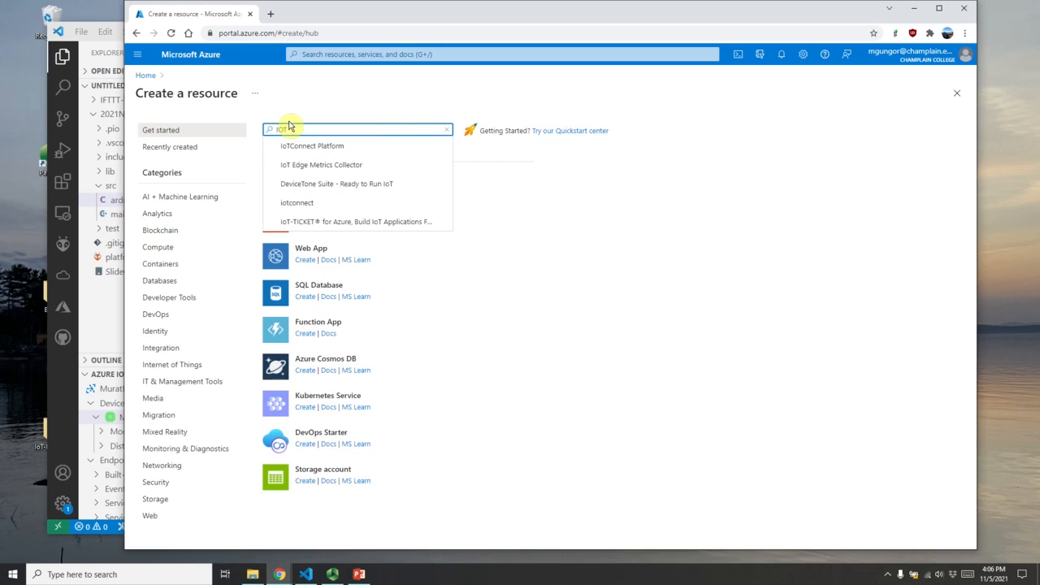
type(" Hub")
left_click(299, 145)
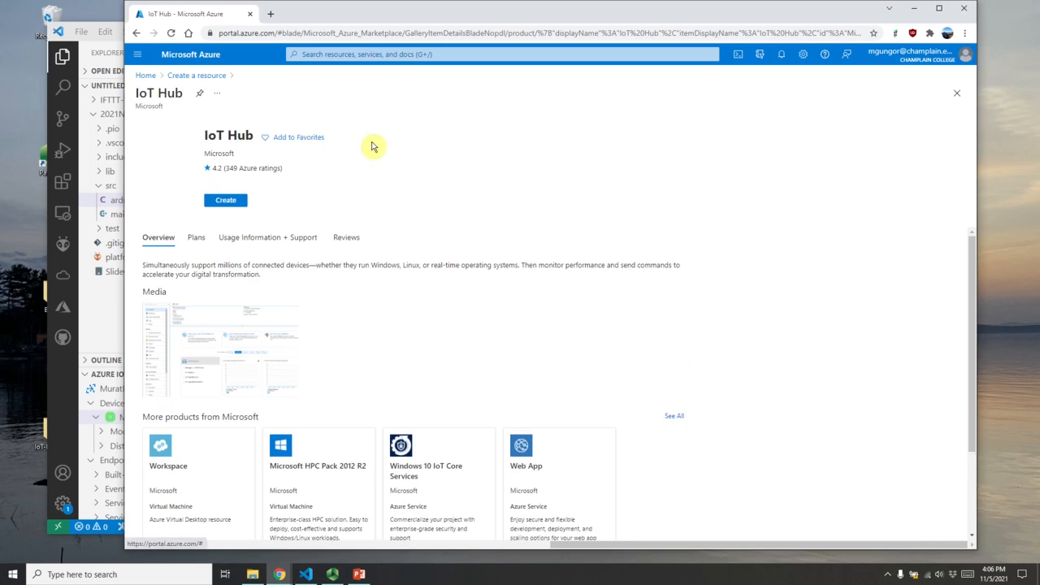
left_click(221, 201)
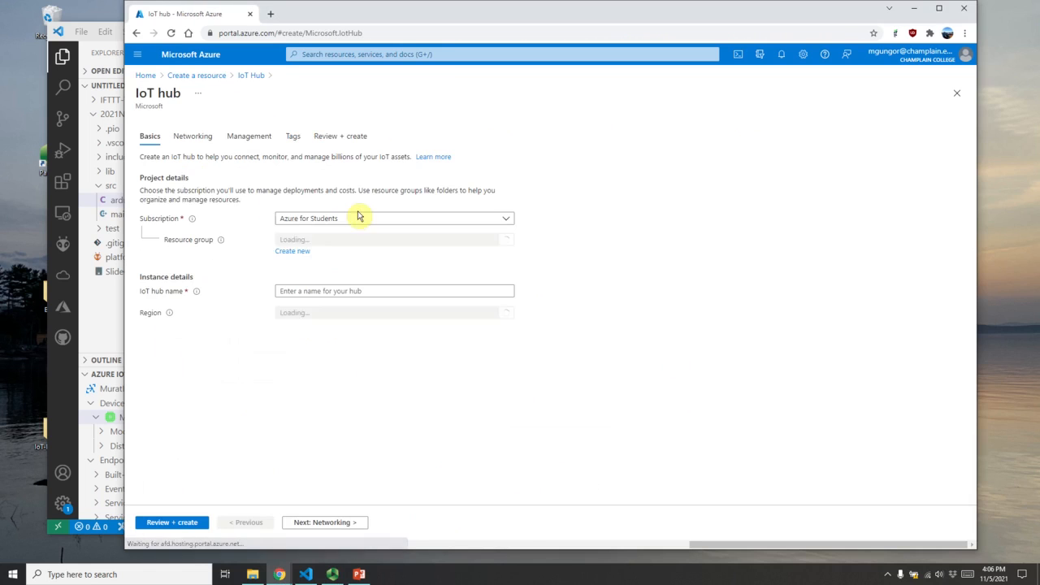
left_click(302, 242)
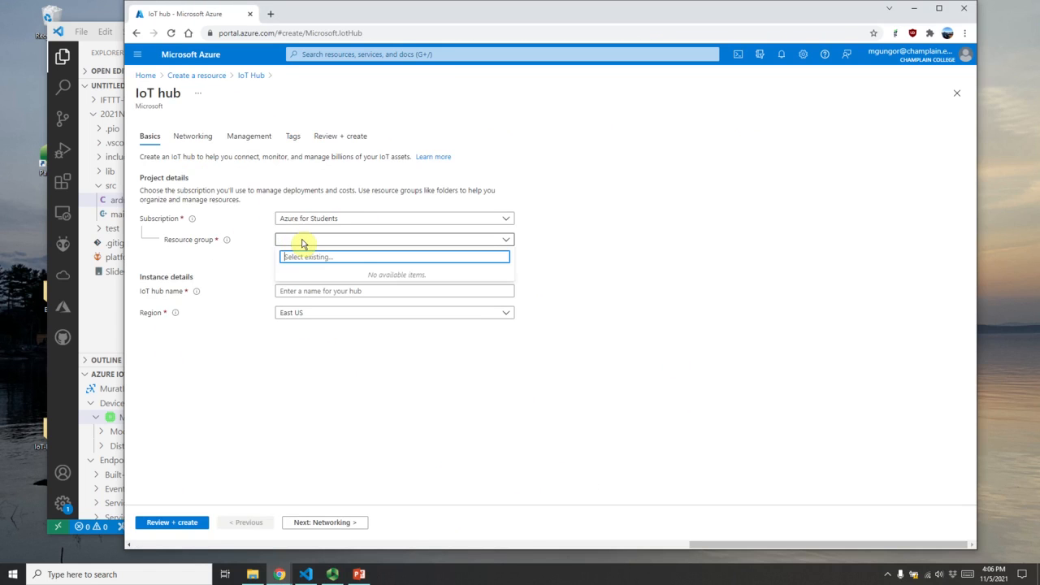
left_click(218, 260)
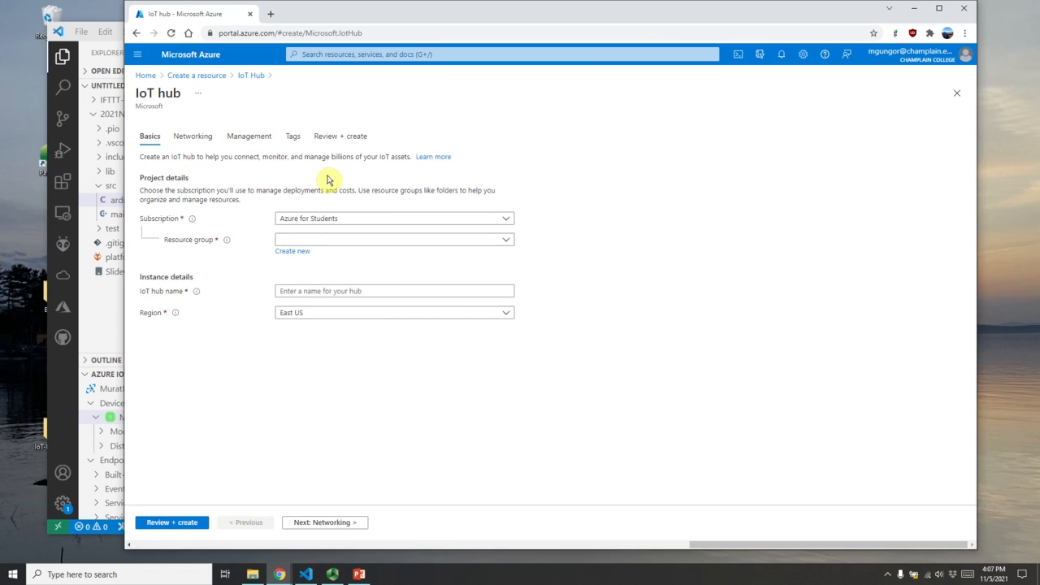
left_click(297, 244)
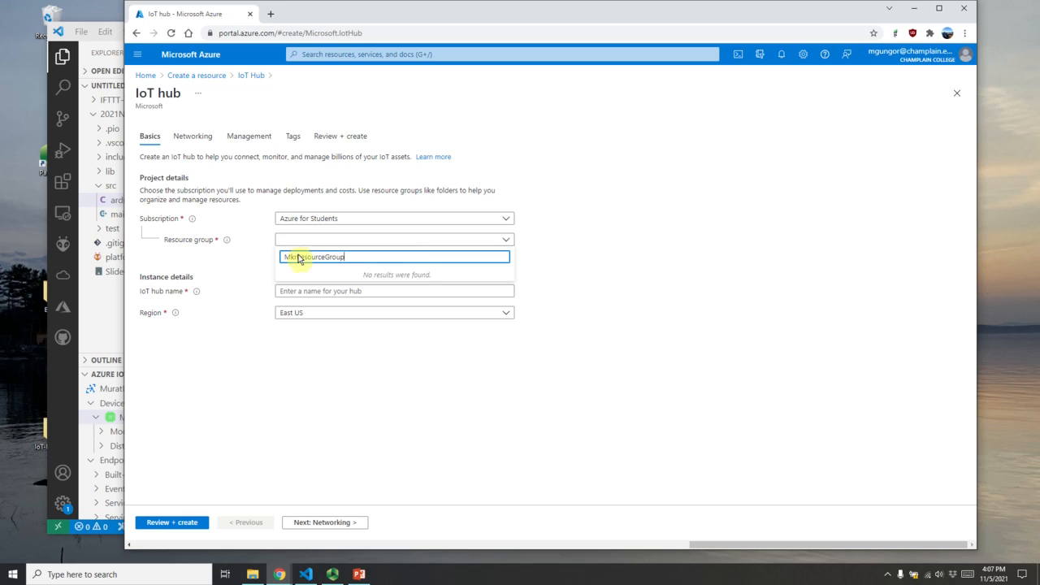
left_click(548, 263)
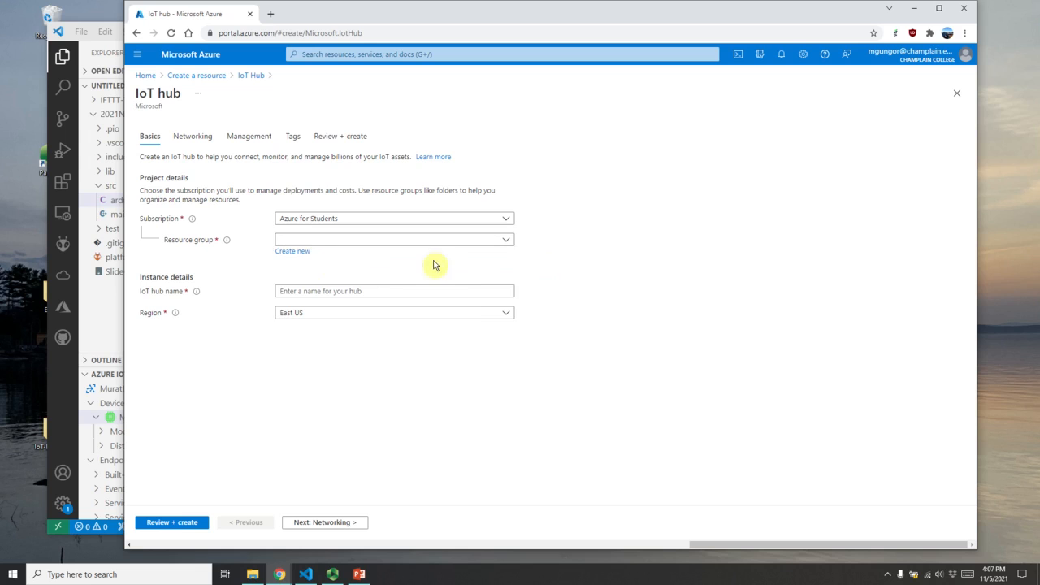
Step: Create a new resource group named MkrResourceGroup for the IoT hub
left_click(295, 252)
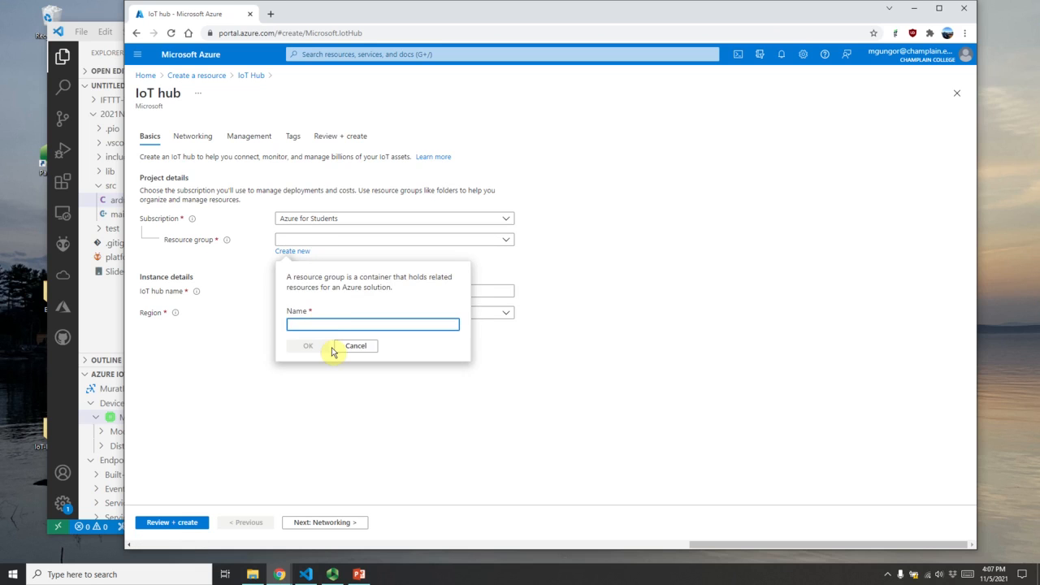
type("MkR")
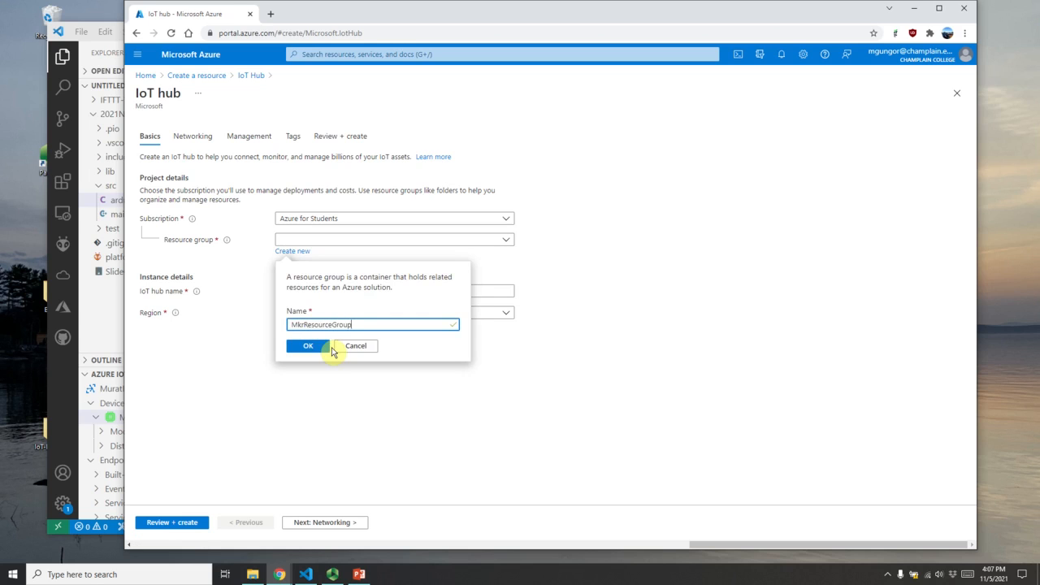
left_click(316, 348)
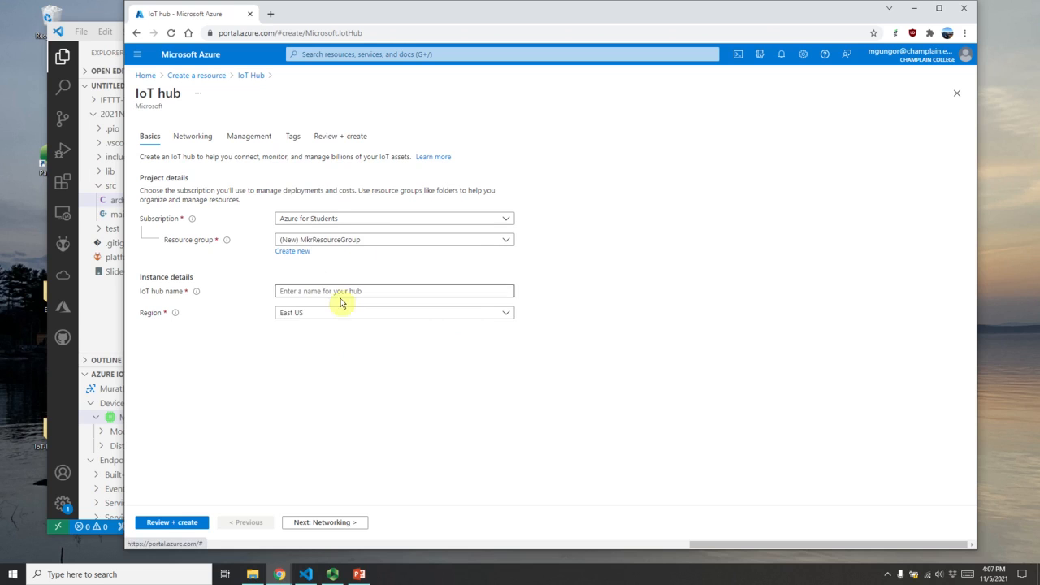
Step: Name the IoT hub MkrHub, then review and create it to start its deployment
left_click(288, 296)
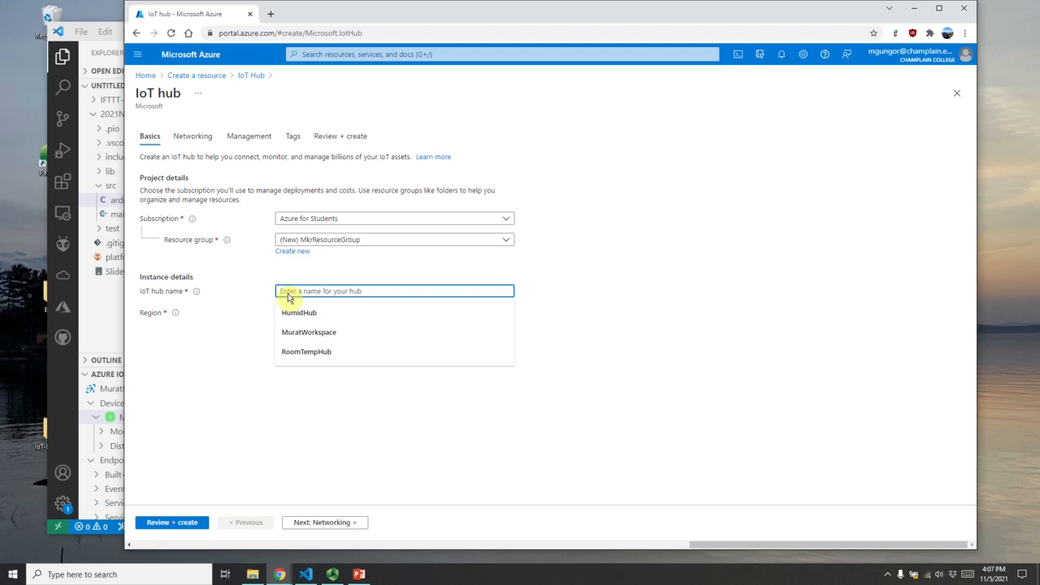
type("MkrHub")
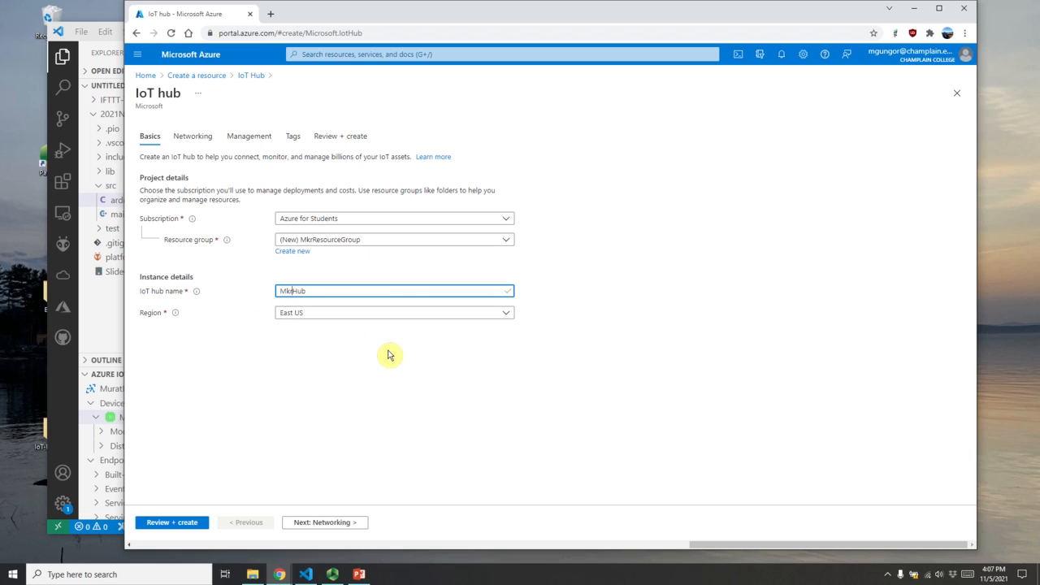
left_click(389, 355)
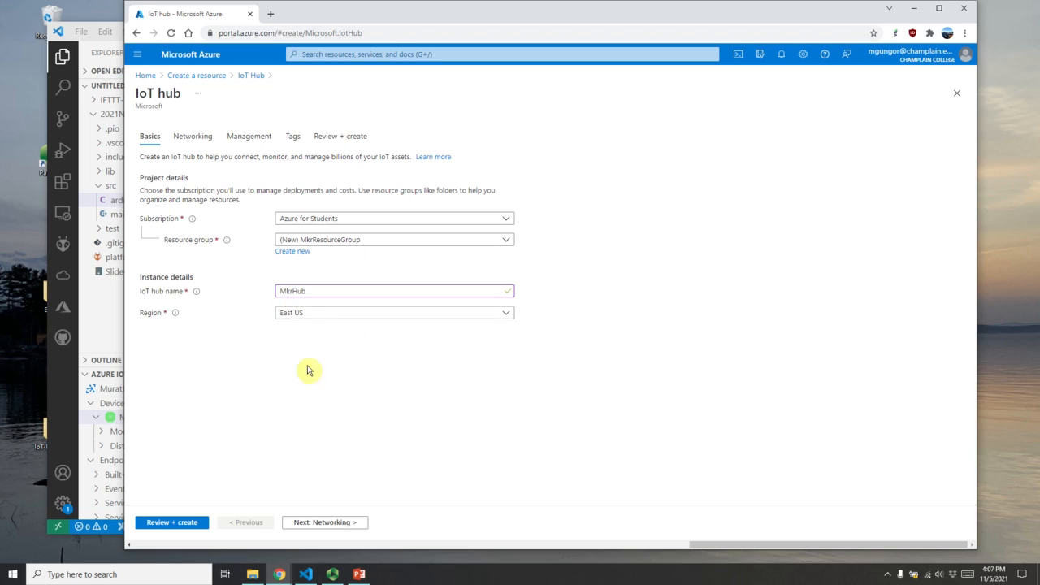
left_click(173, 525)
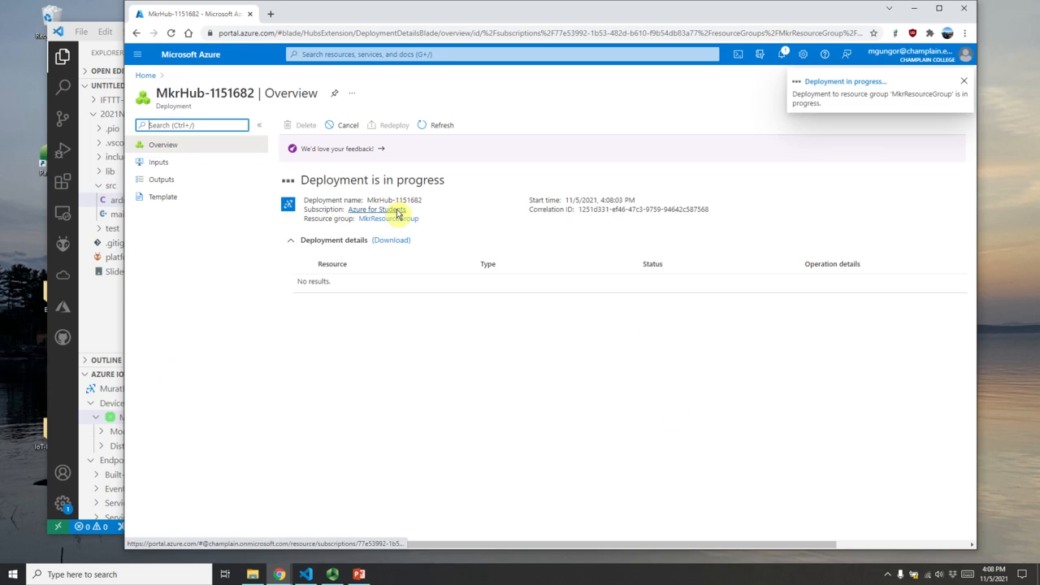
left_click_drag(299, 181, 454, 182)
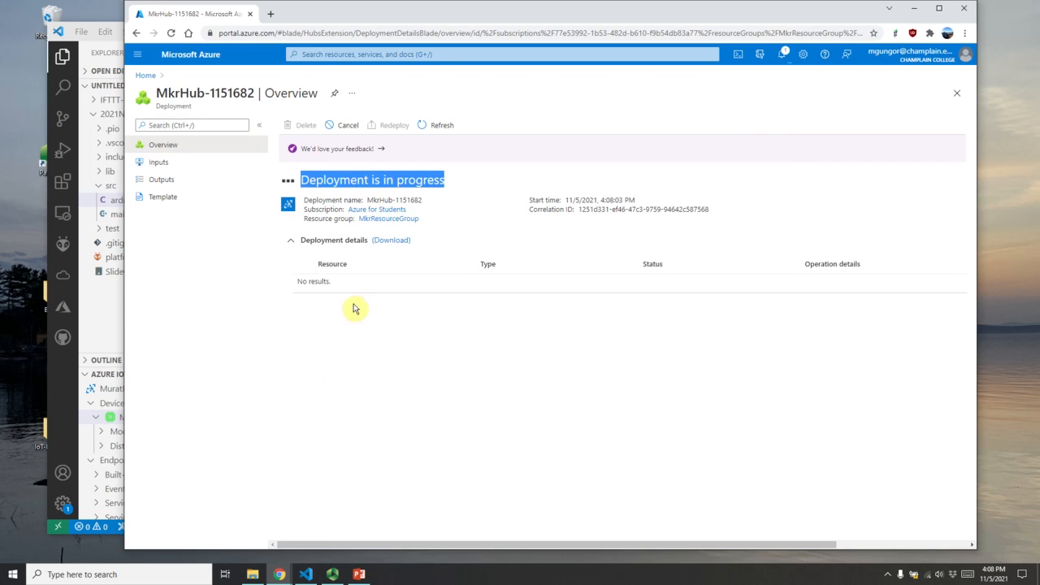
Step: Switch to Visual Studio Code and examine how main.cpp uses the secret constants defined in arduino_secrets.h
left_click(91, 46)
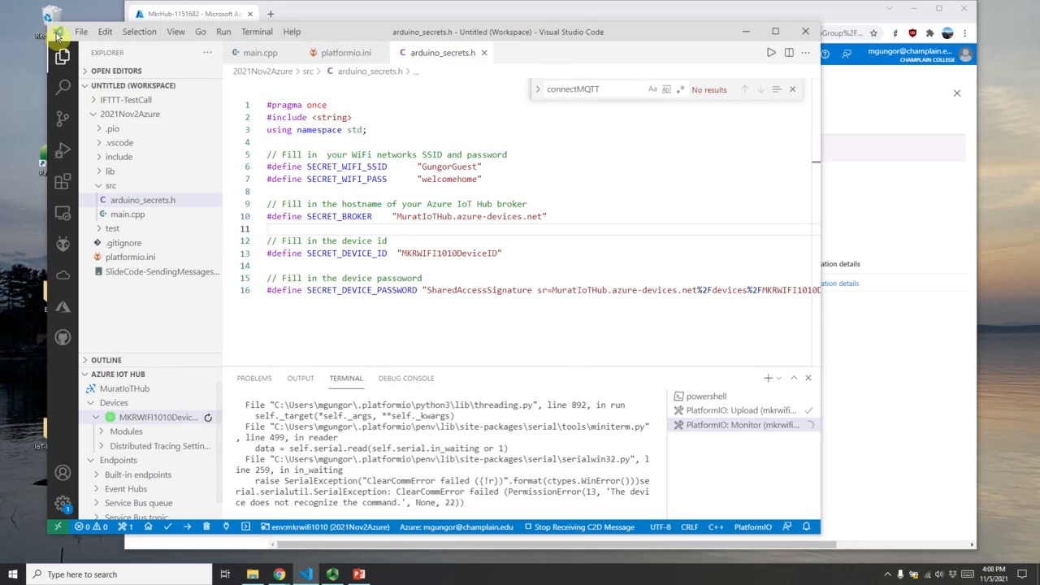
left_click(257, 52)
scroll(455, 195, "up", 2)
scroll(468, 215, "down", 20)
scroll(468, 220, "up", 20)
scroll(390, 350, "down", 4)
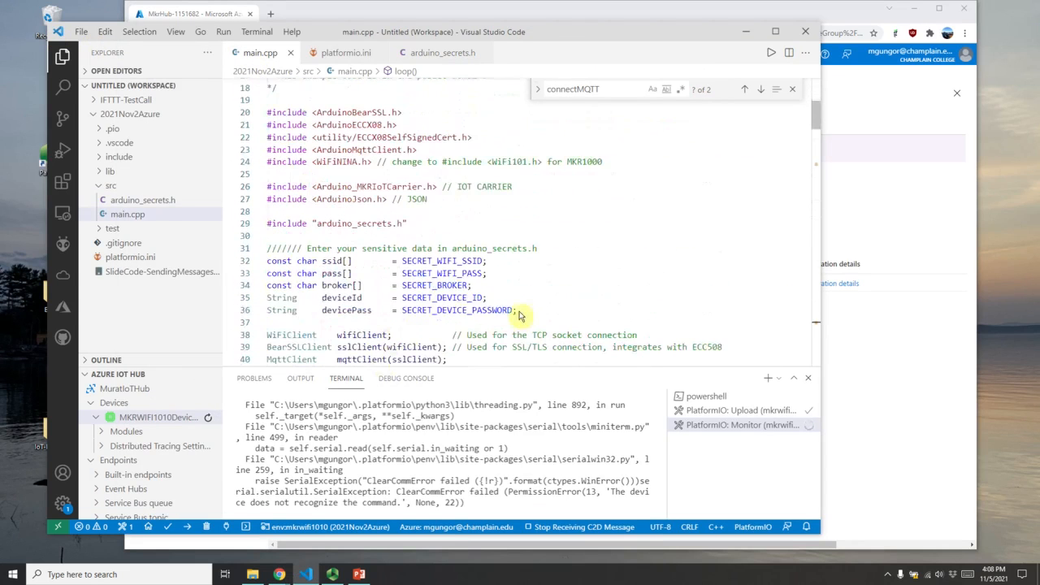
left_click(437, 261)
key("ctrl+d")
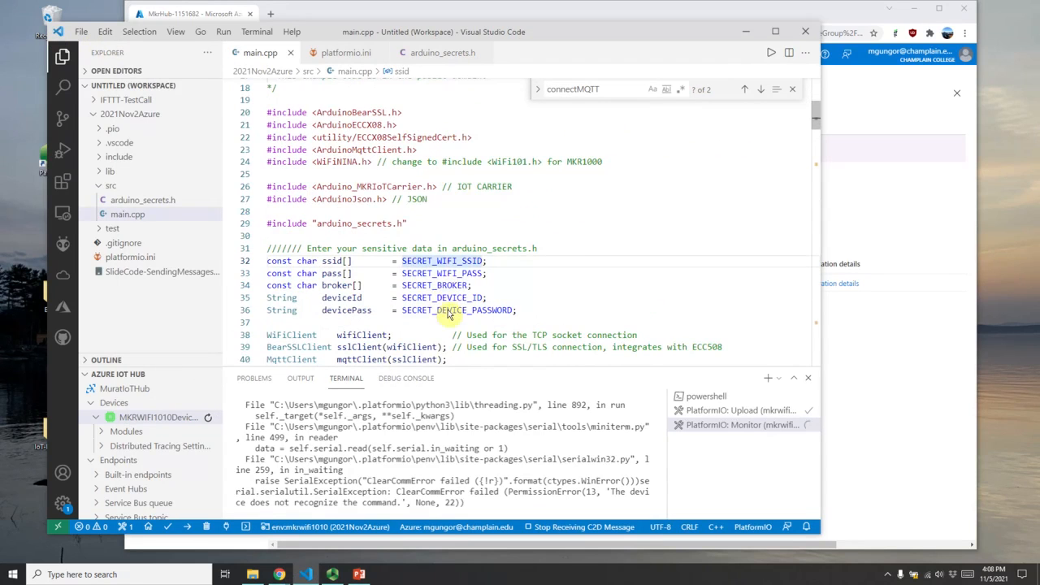
left_click(443, 52)
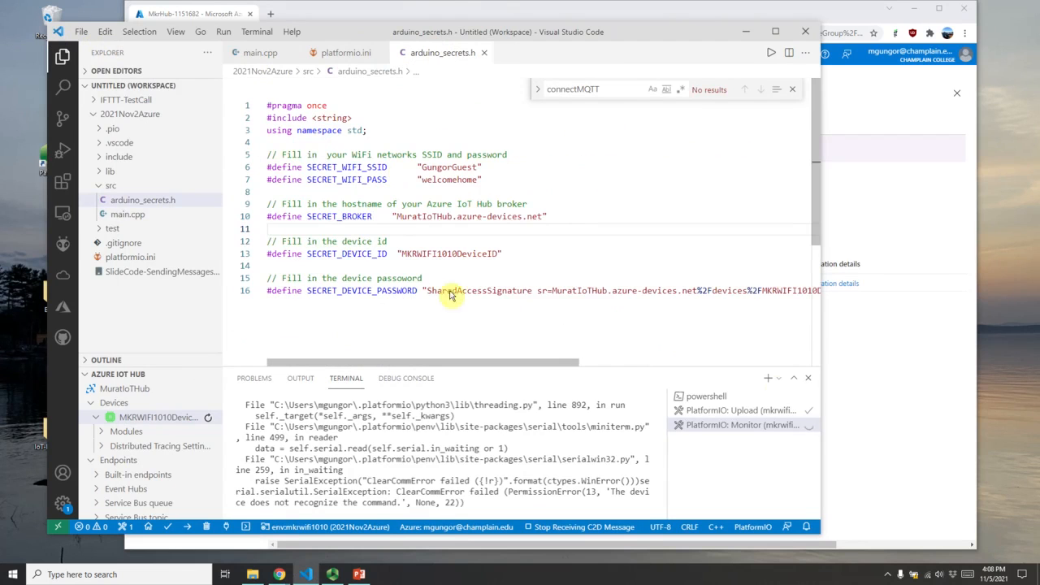
Step: Check the MkrHub deployment status in the Azure portal and review the Wi-Fi credential definitions in arduino_secrets.h
left_click(837, 382)
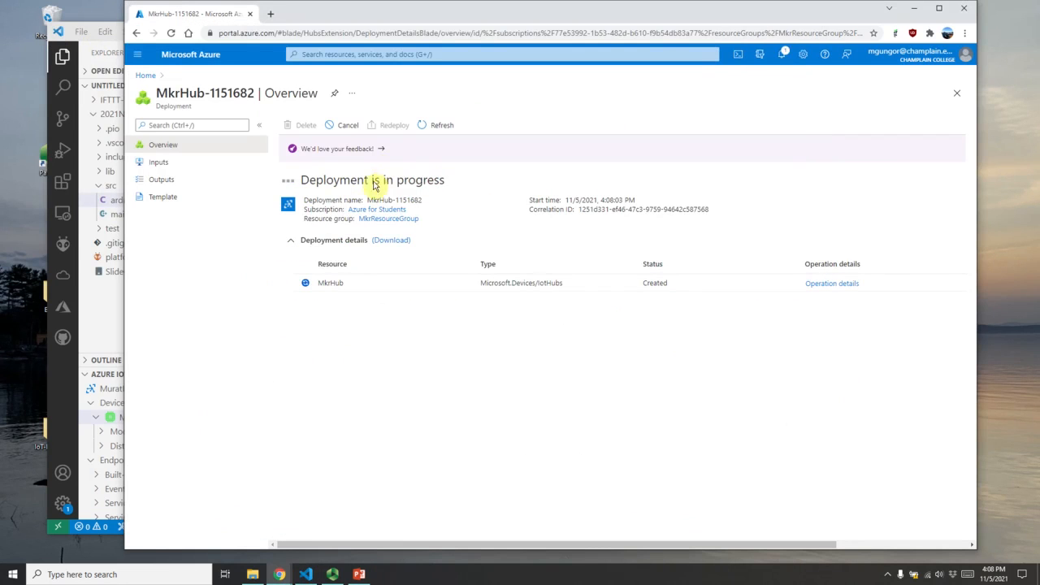
left_click(96, 55)
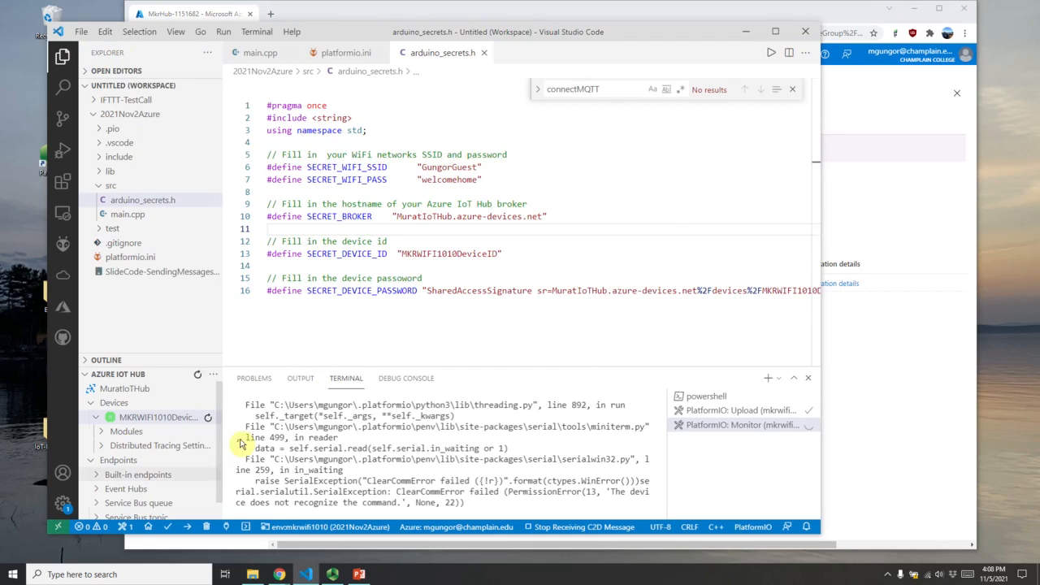
left_click_drag(298, 155, 485, 179)
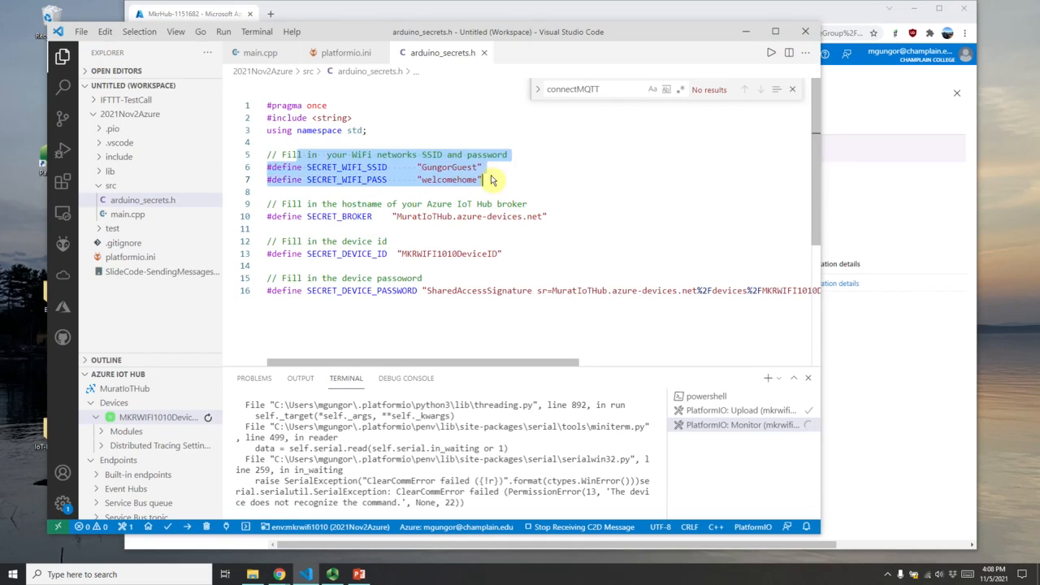
left_click(506, 181)
left_click(445, 169)
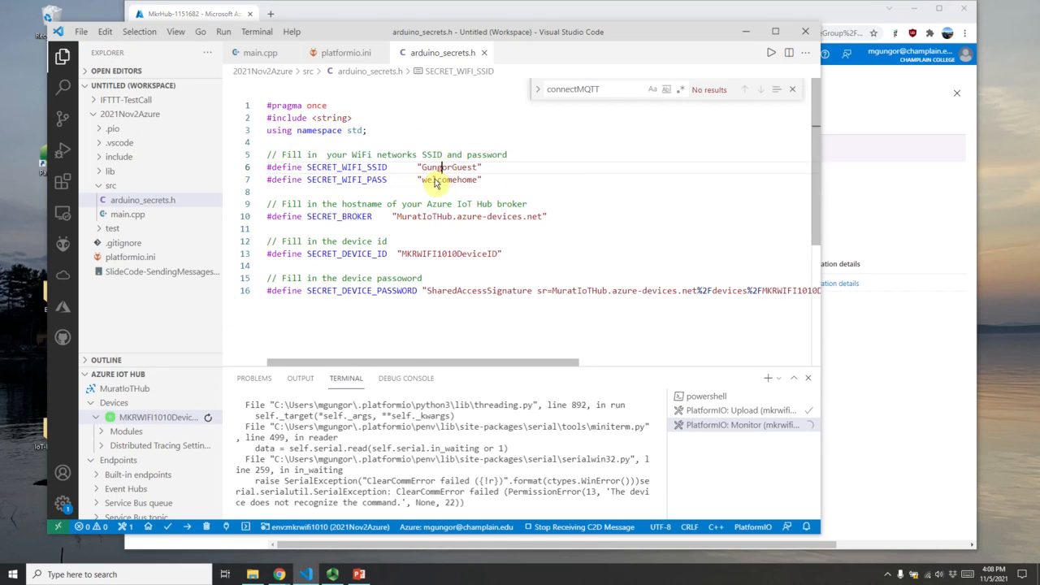
double_click(435, 182)
left_click(518, 186)
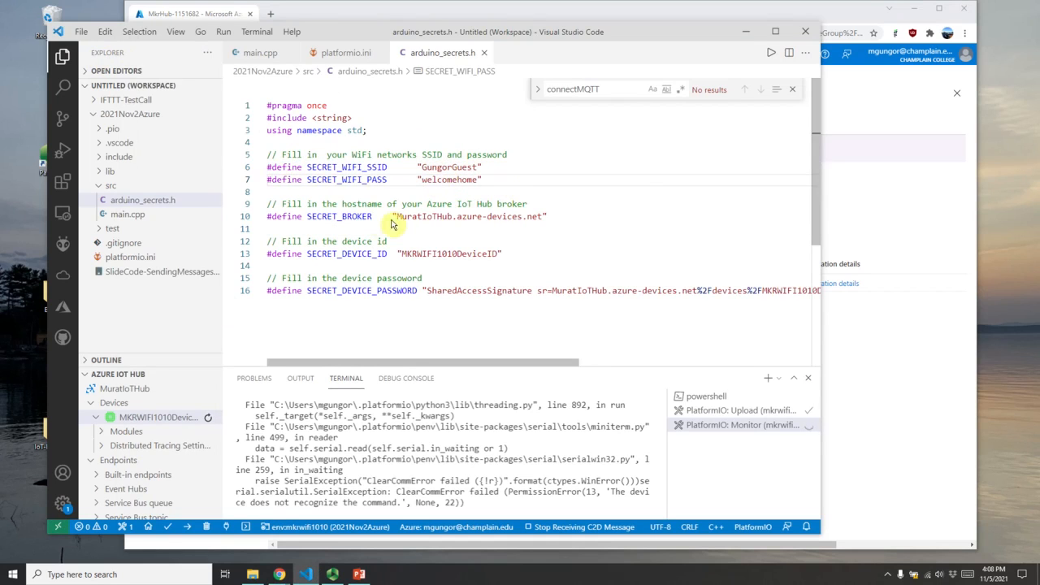
Step: Clear the values of SECRET_BROKER, SECRET_DEVICE_ID and SECRET_DEVICE_PASSWORD in arduino_secrets.h, leaving empty quotes
left_click_drag(395, 216, 536, 218)
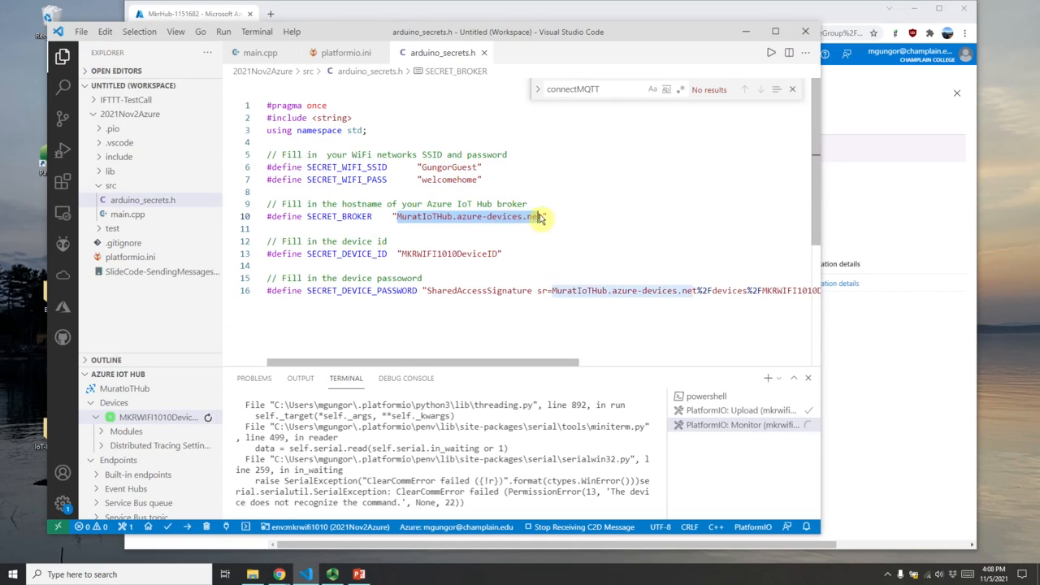
key("BackSpace")
double_click(410, 254)
key("BackSpace")
left_click(422, 292)
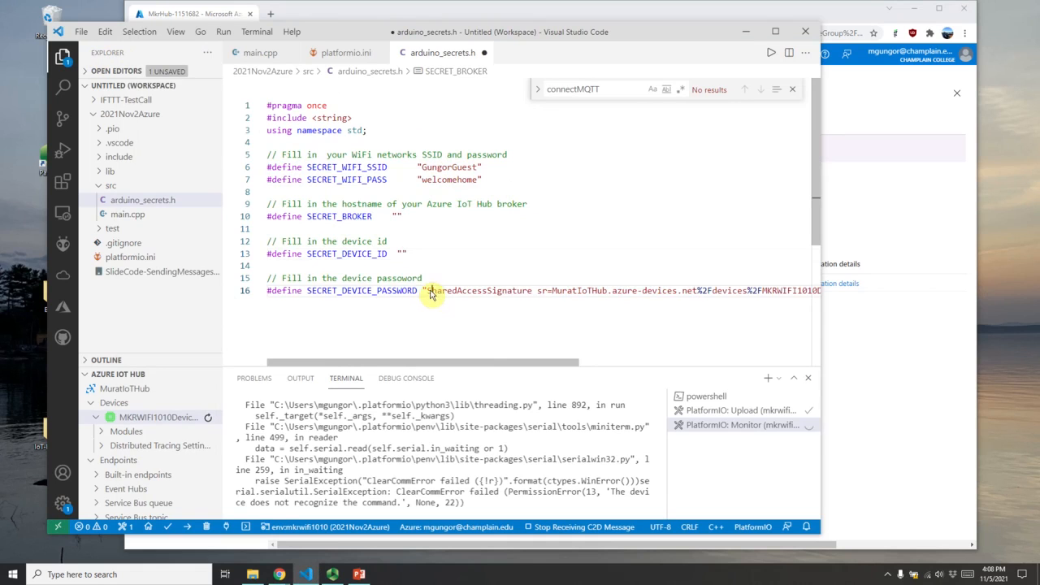
key("shift+End")
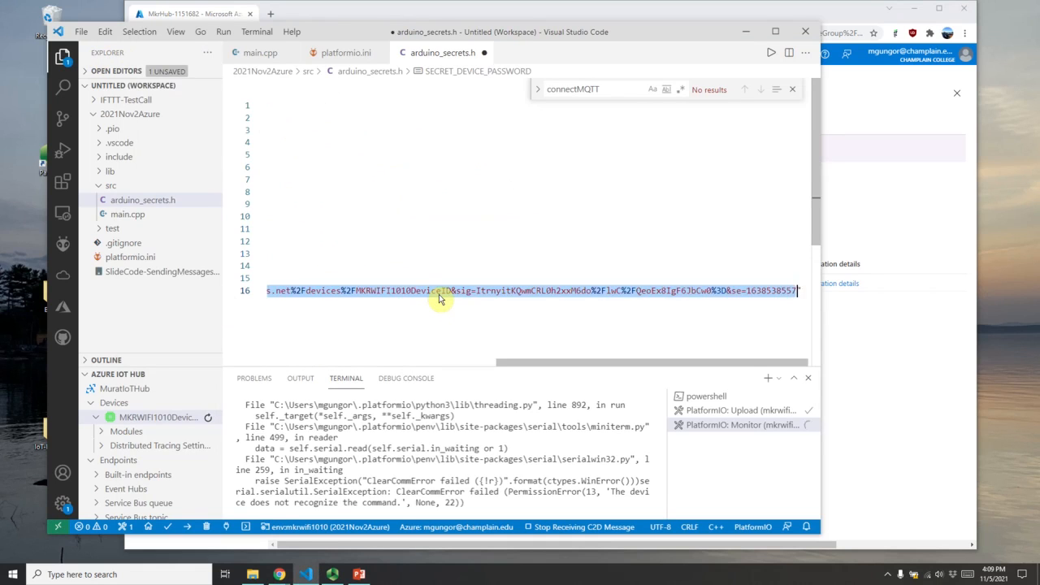
key("BackSpace")
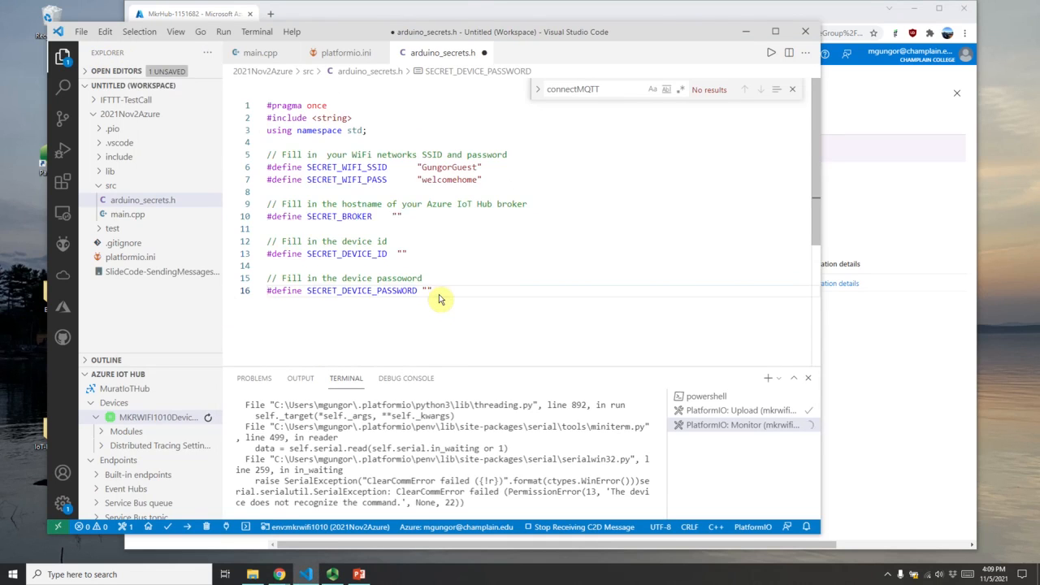
Step: Recheck the hub deployment in the Azure portal and look through the main.cpp source in Visual Studio Code
left_click(916, 337)
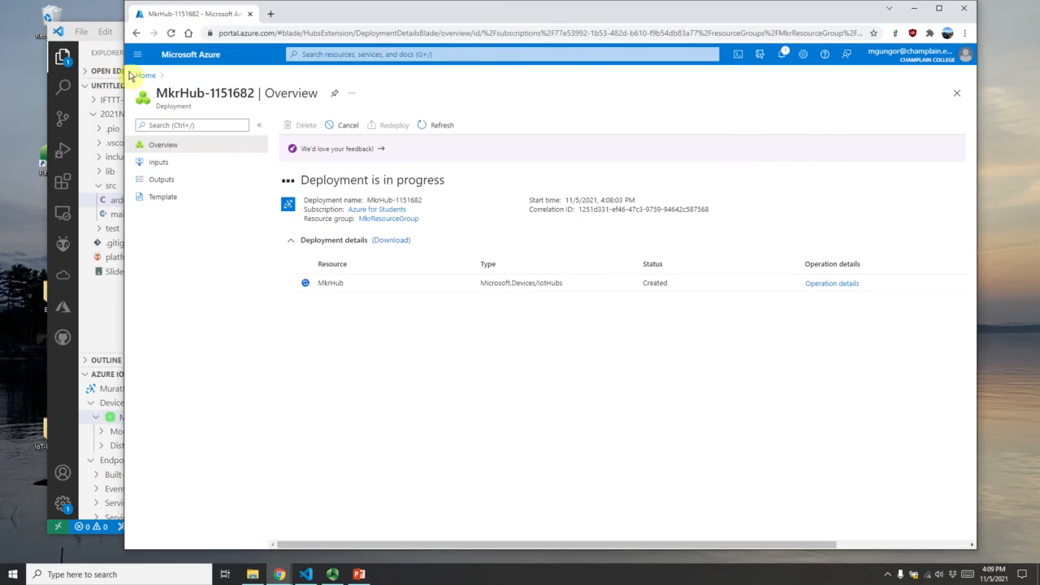
left_click(105, 314)
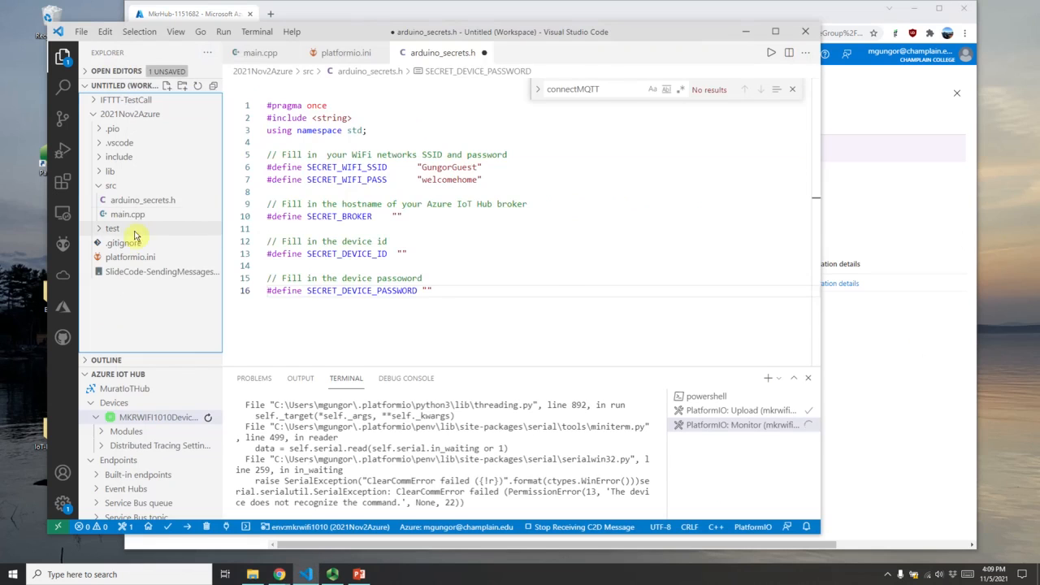
left_click(128, 214)
scroll(725, 173, "down", 2)
scroll(725, 173, "down", 4)
scroll(726, 173, "up", 11)
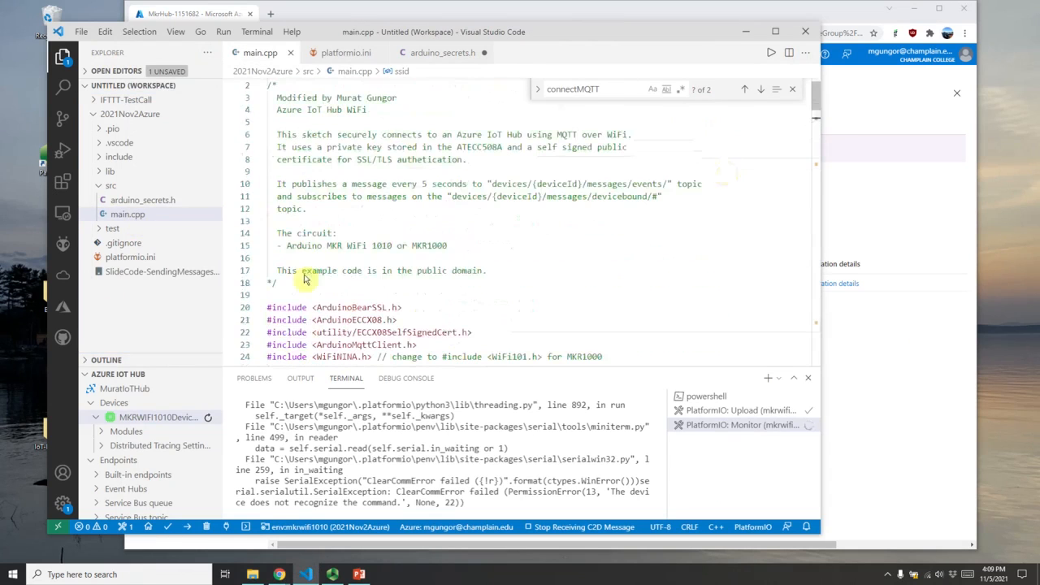
Step: Examine the lib_deps library list in platformio.ini
left_click(140, 257)
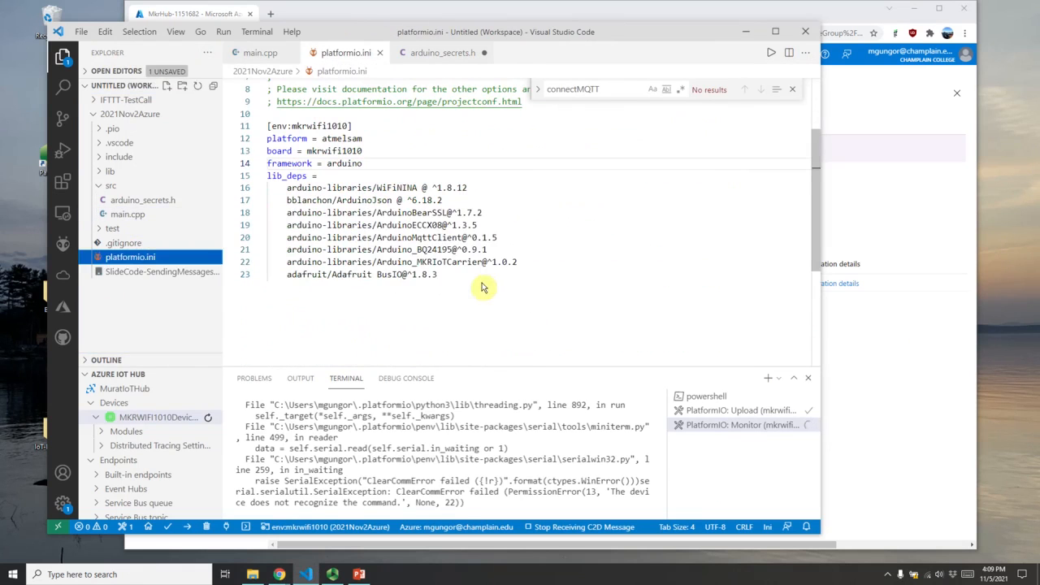
left_click_drag(483, 286, 289, 195)
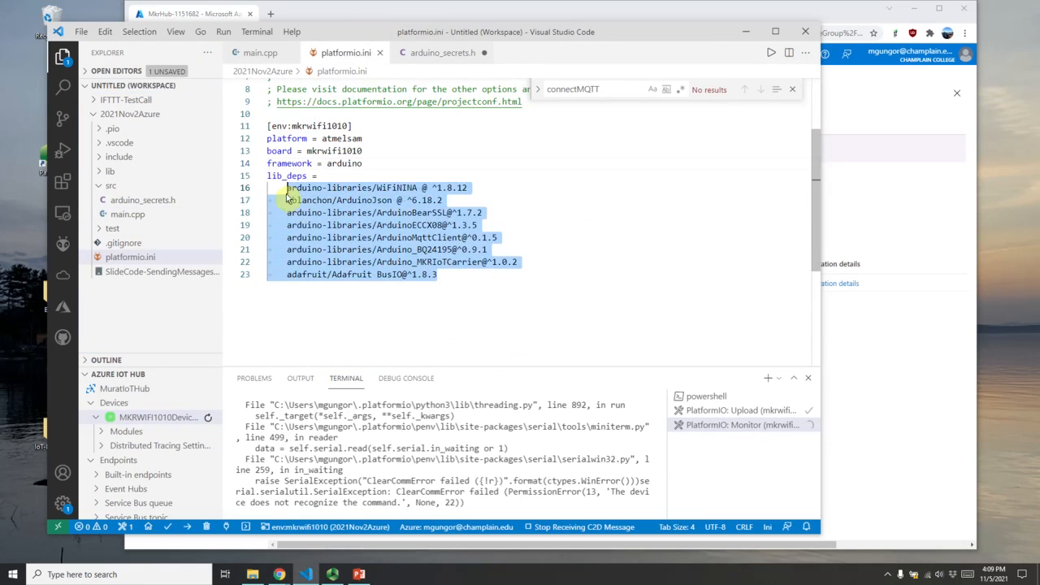
left_click(446, 322)
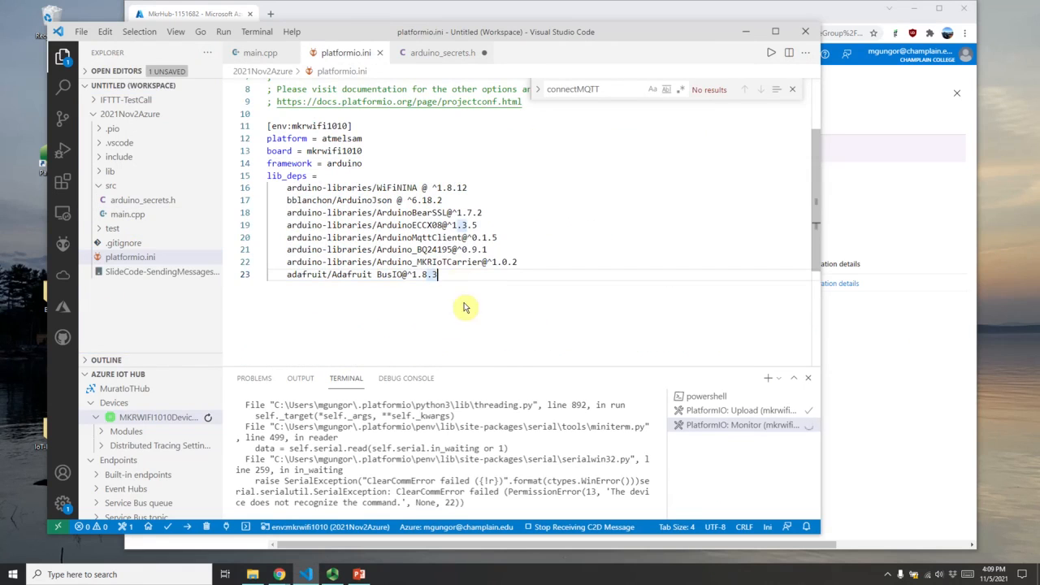
Step: Review the Arduino_MKRIoTCarrier, ArduinoMqttClient, ArduinoJson and WiFiNINA entries in the lib_deps list of platformio.ini
left_click_drag(432, 263, 484, 265)
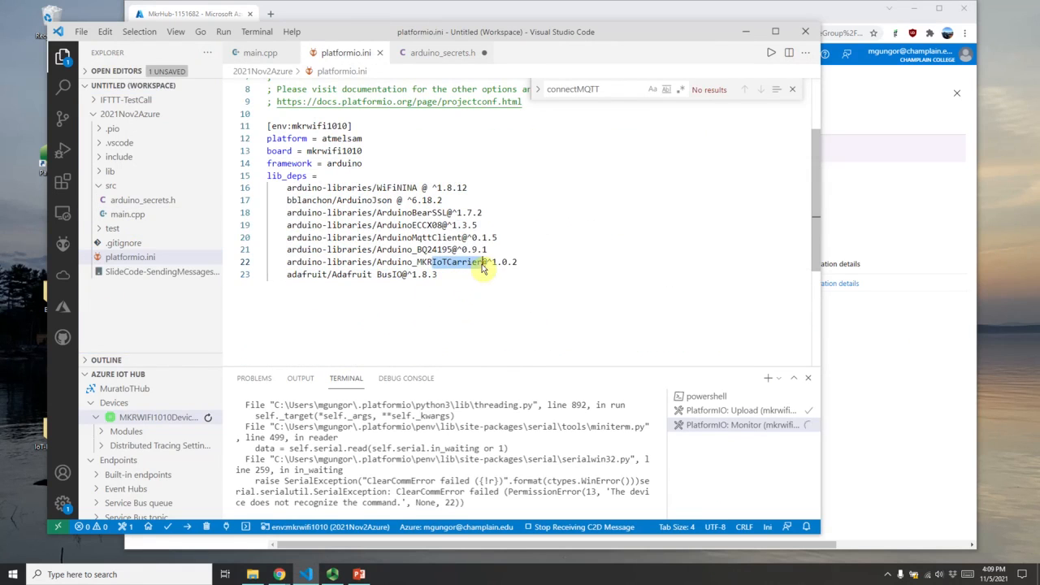
left_click(443, 312)
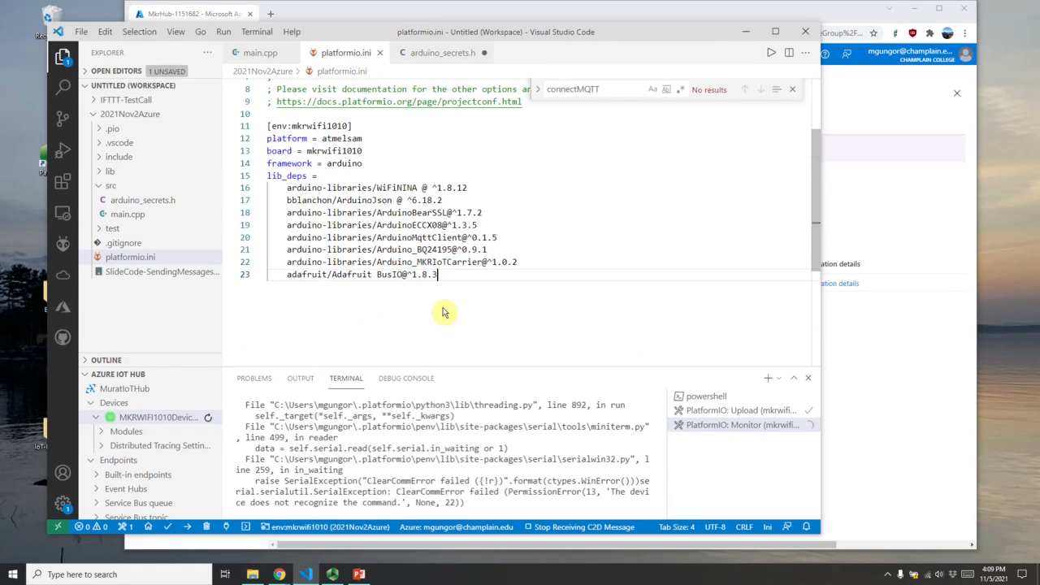
left_click_drag(412, 239, 432, 238)
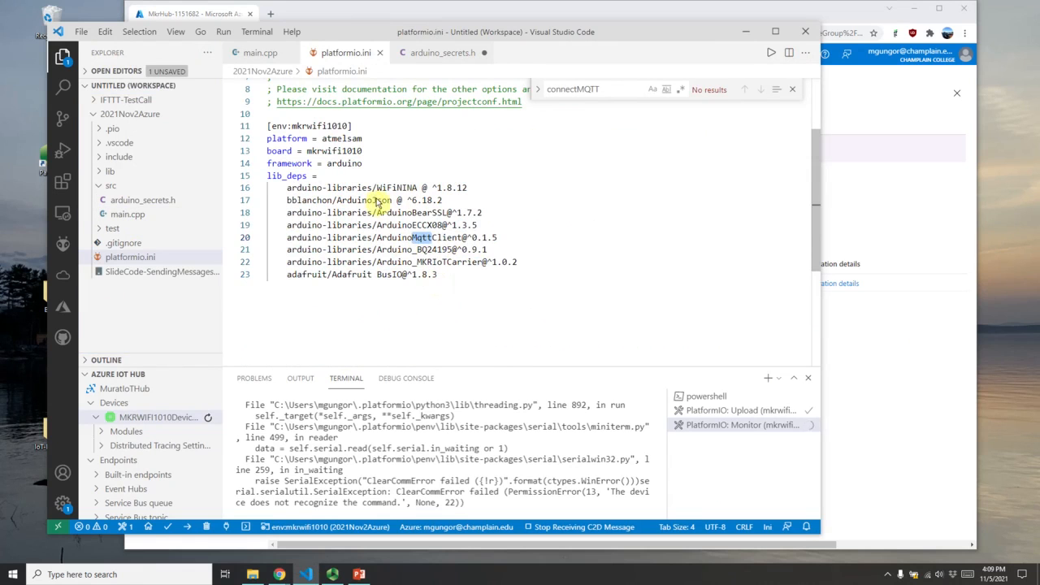
left_click_drag(362, 201, 384, 201)
left_click(389, 239)
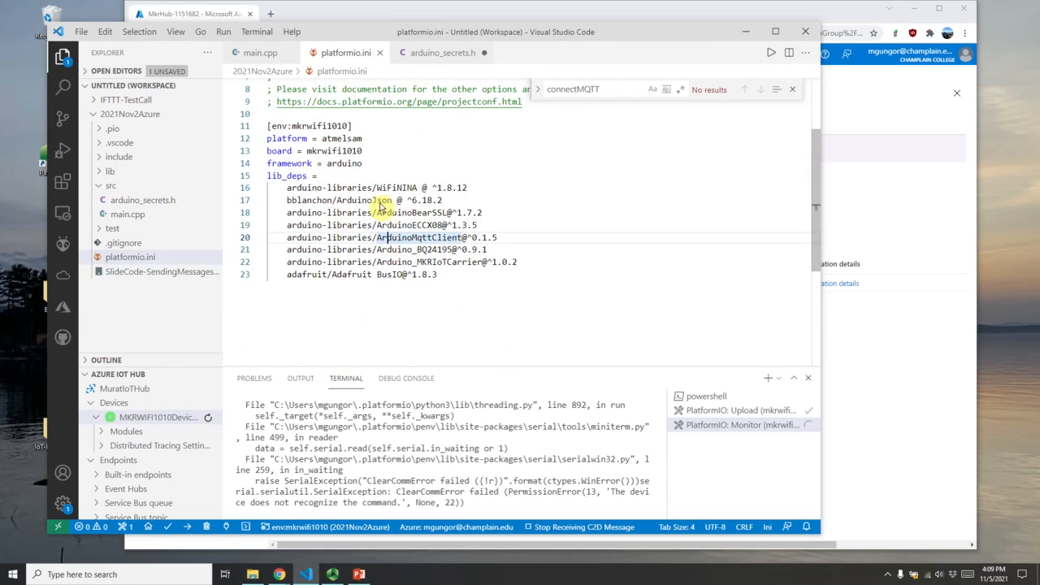
left_click_drag(376, 192, 420, 189)
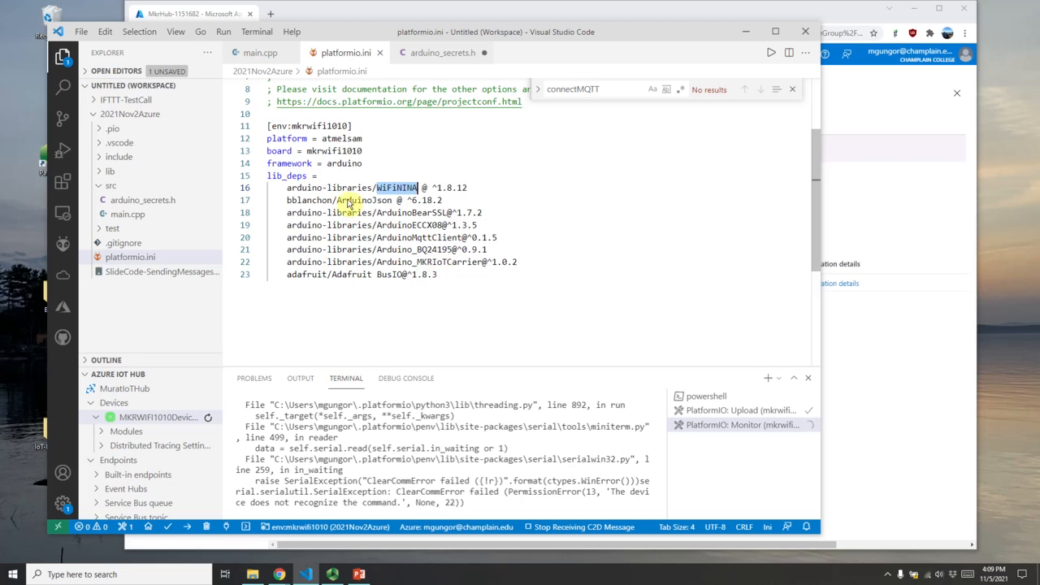
Step: Return to the main.cpp source and hide the terminal to make more room for the code
left_click(266, 60)
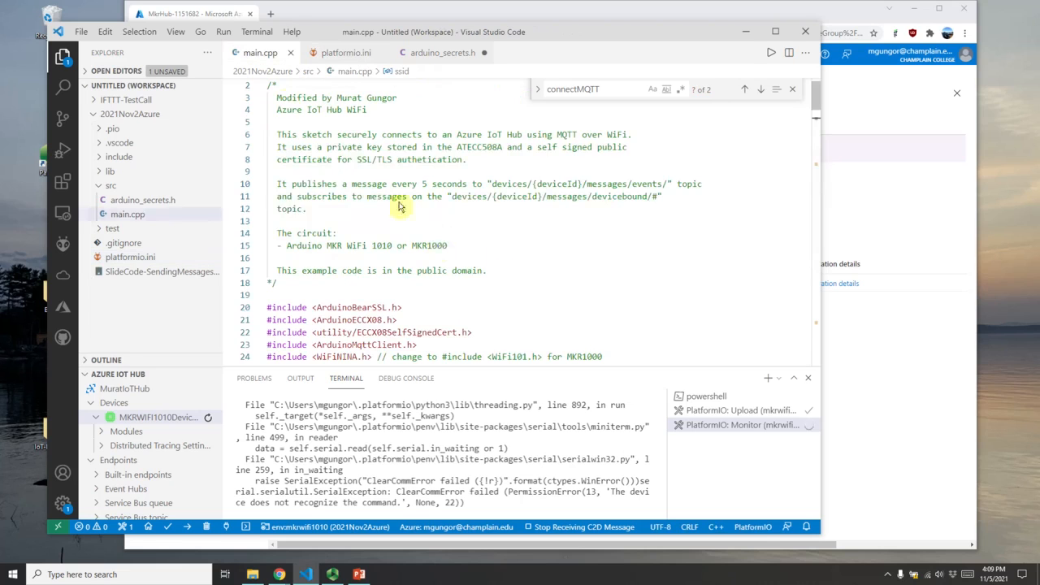
left_click(780, 379)
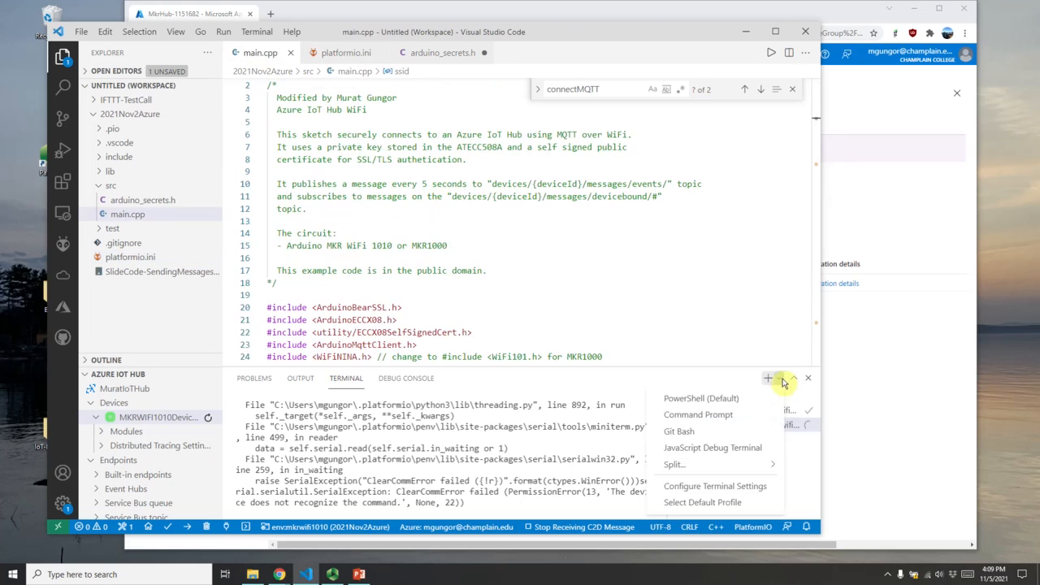
left_click(773, 367)
left_click(808, 379)
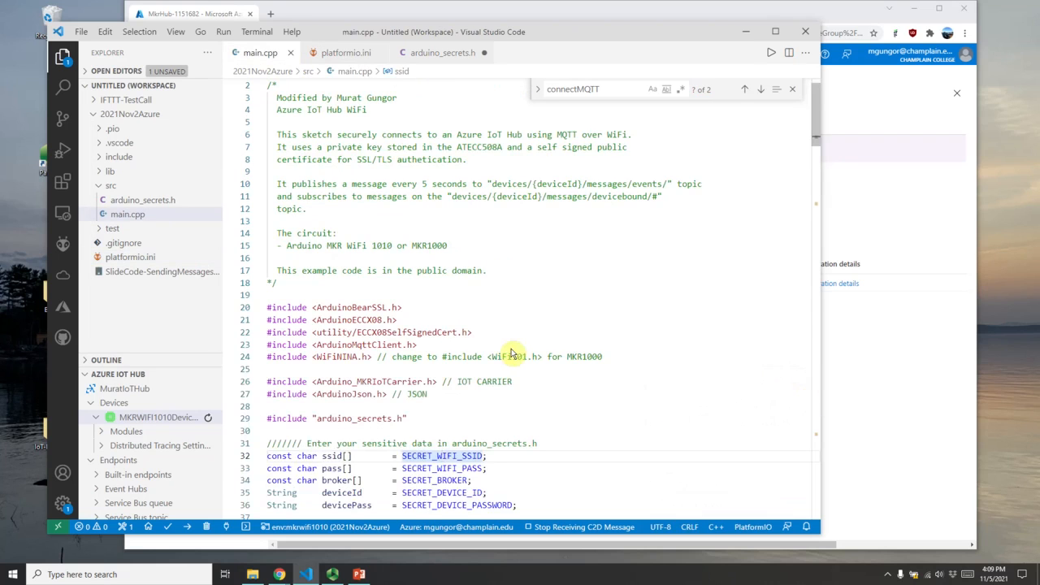
Step: Examine the connectWiFi function in main.cpp, including its retry loop and the network connection message
scroll(512, 353, "down", 12)
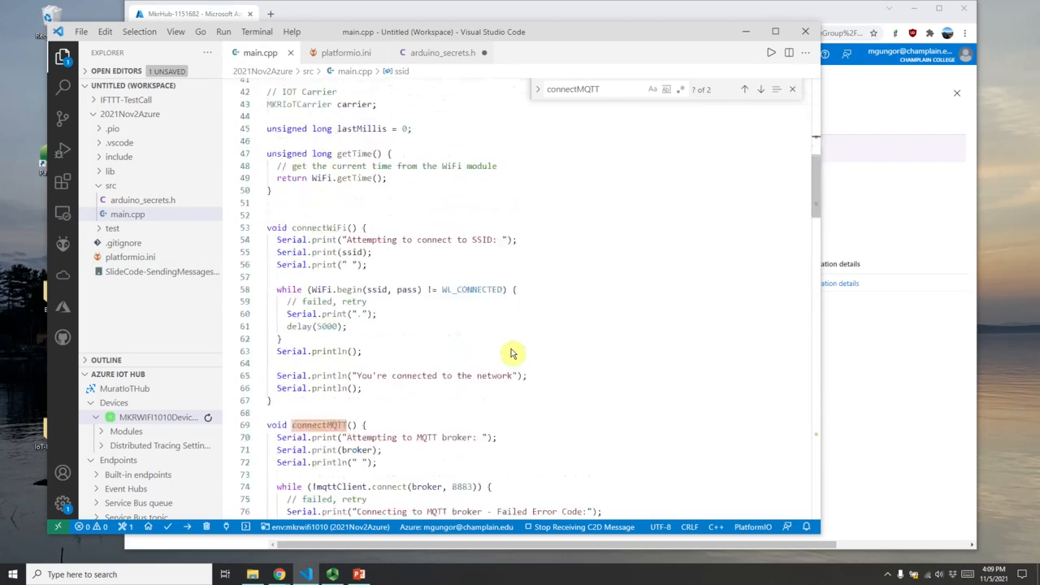
left_click_drag(270, 250, 308, 431)
left_click(435, 446)
scroll(399, 402, "down", 1)
scroll(399, 402, "down", 1)
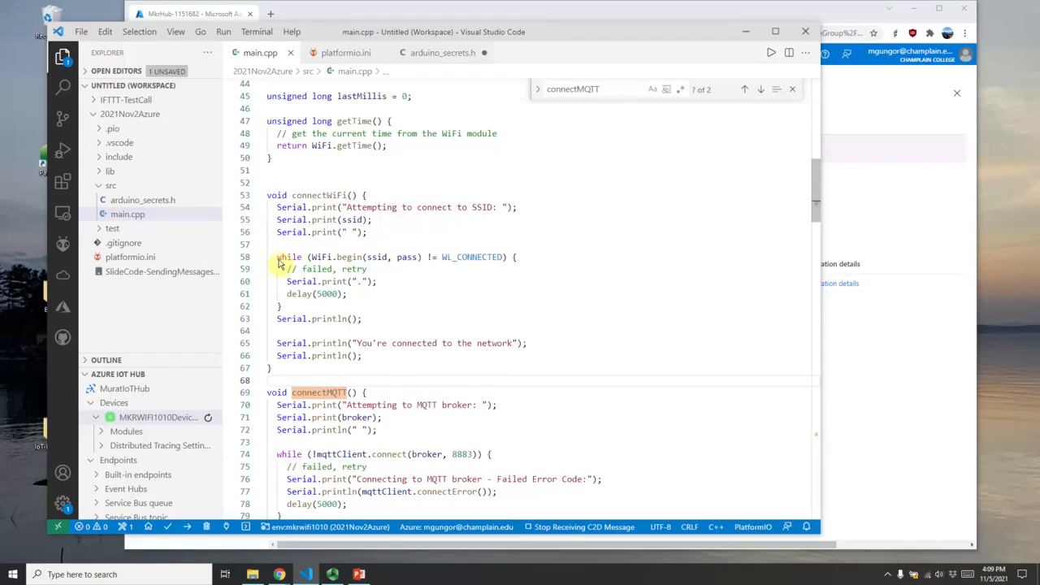
left_click_drag(273, 259, 285, 294)
scroll(401, 269, "down", 1)
left_click_drag(357, 311, 512, 313)
Step: Examine the connectMQTT function in main.cpp, covering its connection error output and the devicebound topic subscription
scroll(597, 327, "down", 7)
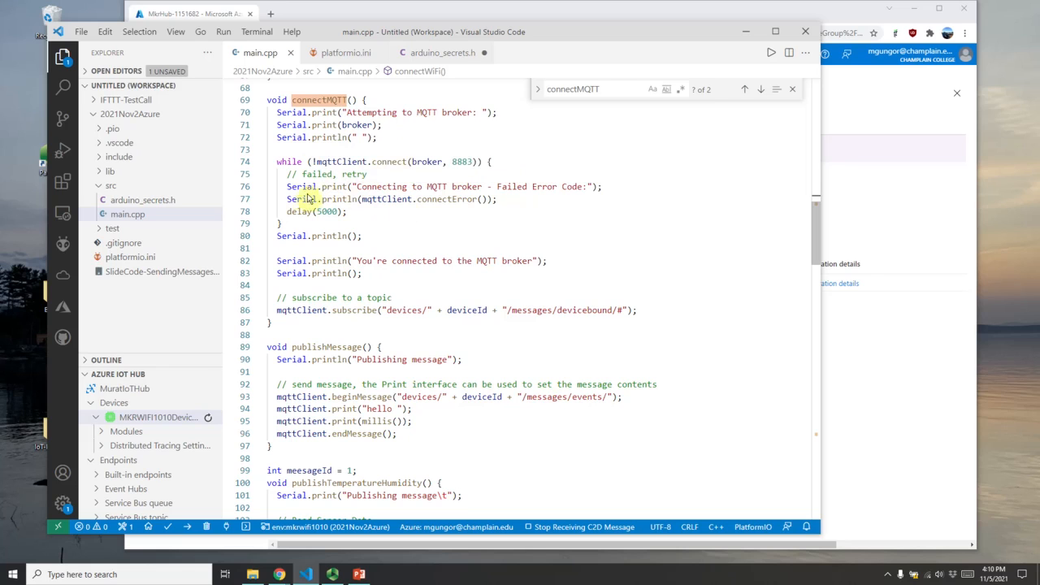
left_click_drag(282, 191, 576, 192)
left_click(432, 211)
left_click_drag(402, 199, 463, 199)
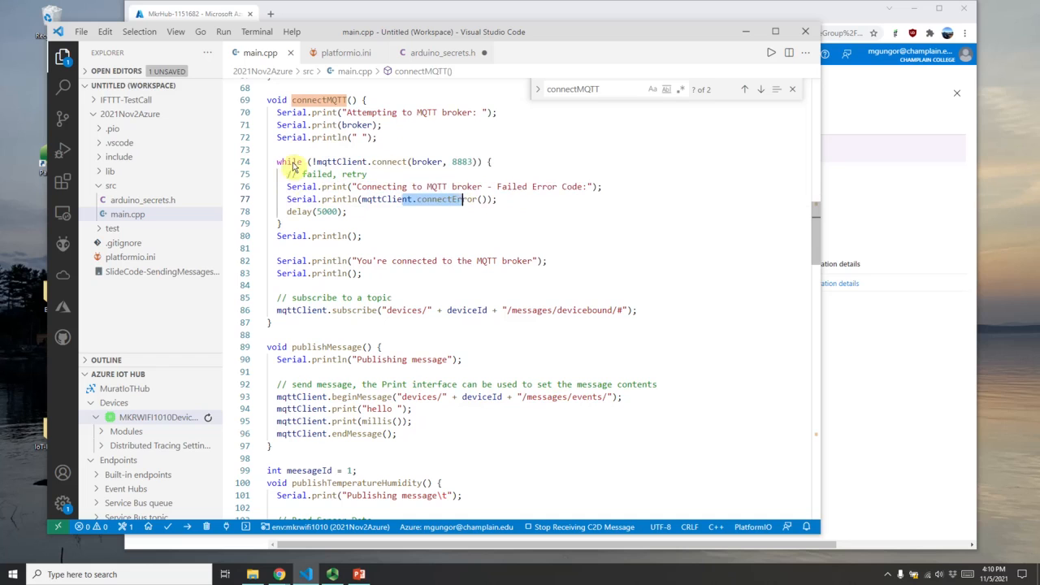
scroll(322, 232, "down", 1)
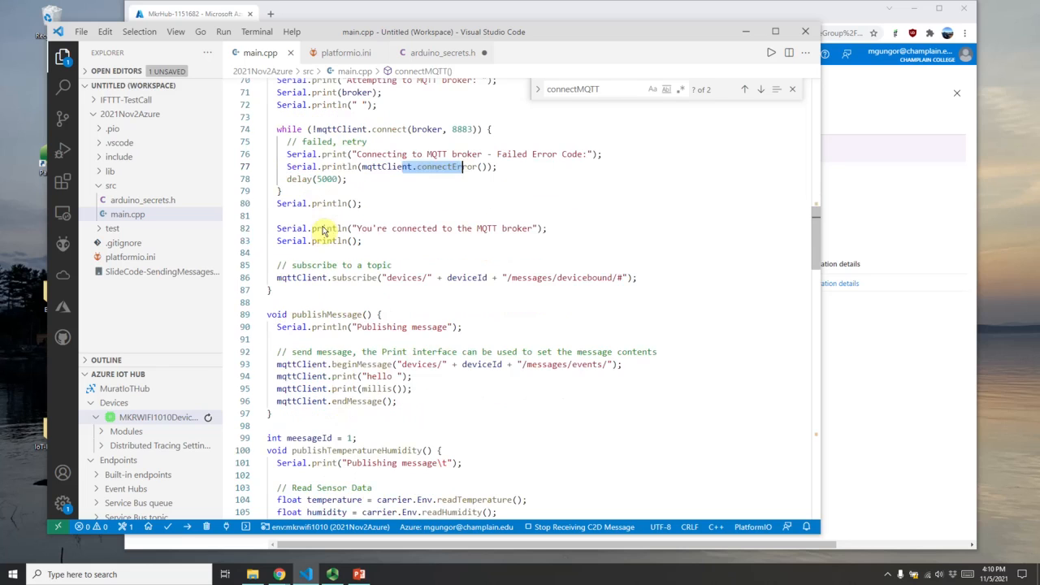
left_click_drag(328, 278, 368, 280)
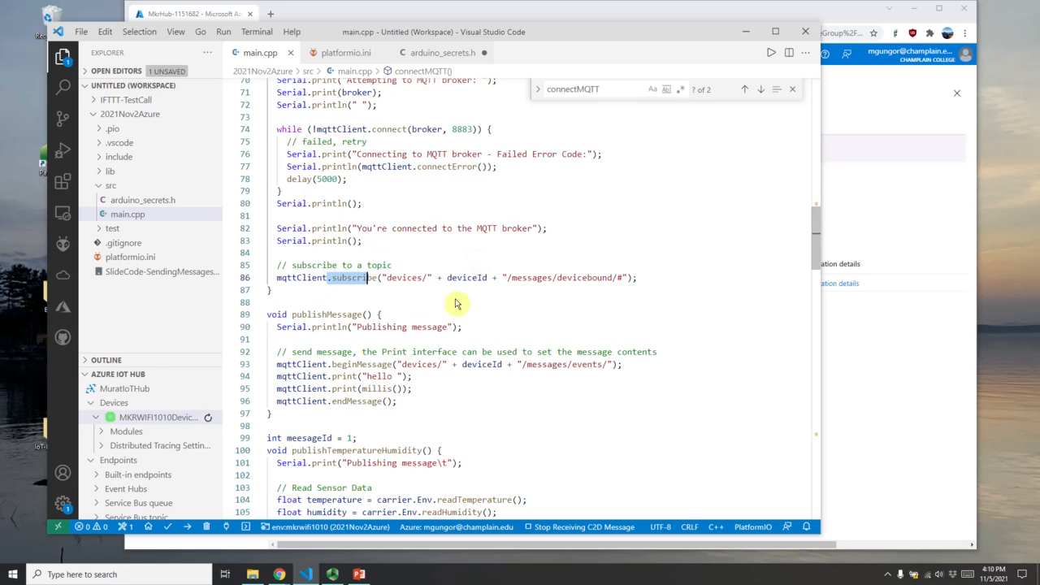
Step: Look through the publishing functions and onMessageReceived in main.cpp, and check the MkrHub deployment status in the Azure portal
scroll(503, 306, "down", 3)
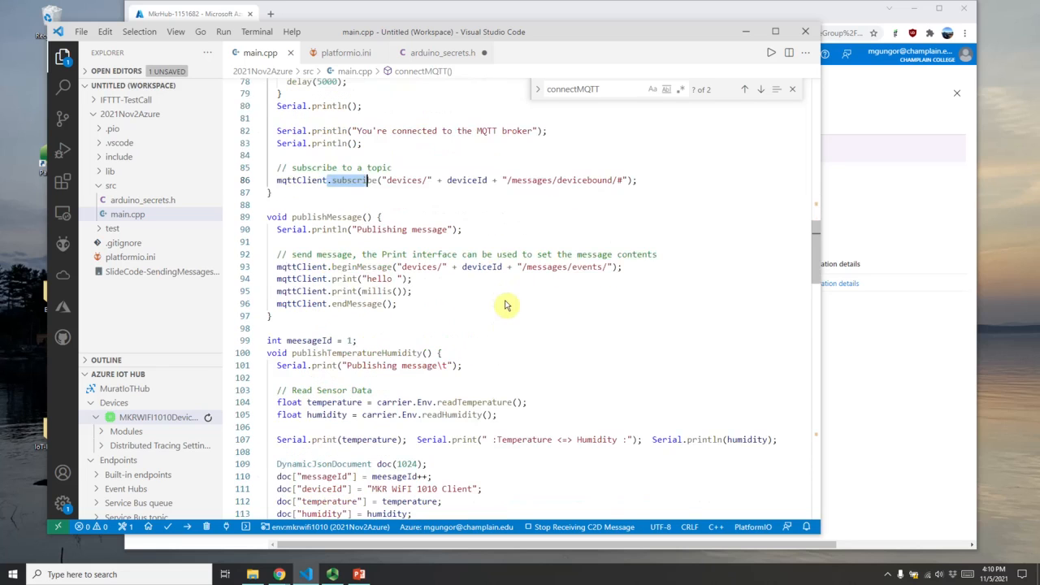
scroll(504, 306, "down", 10)
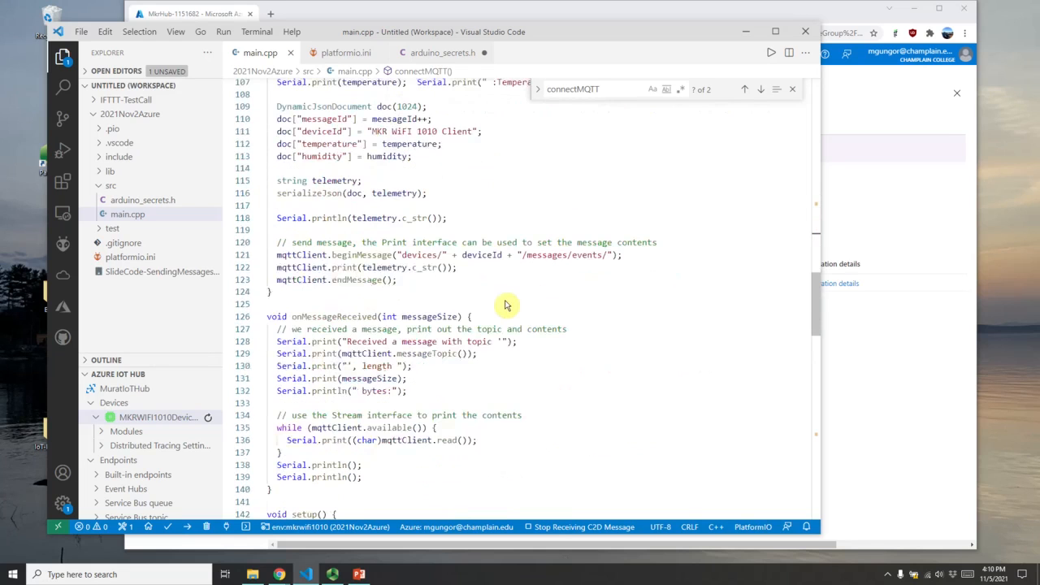
left_click_drag(290, 317, 375, 319)
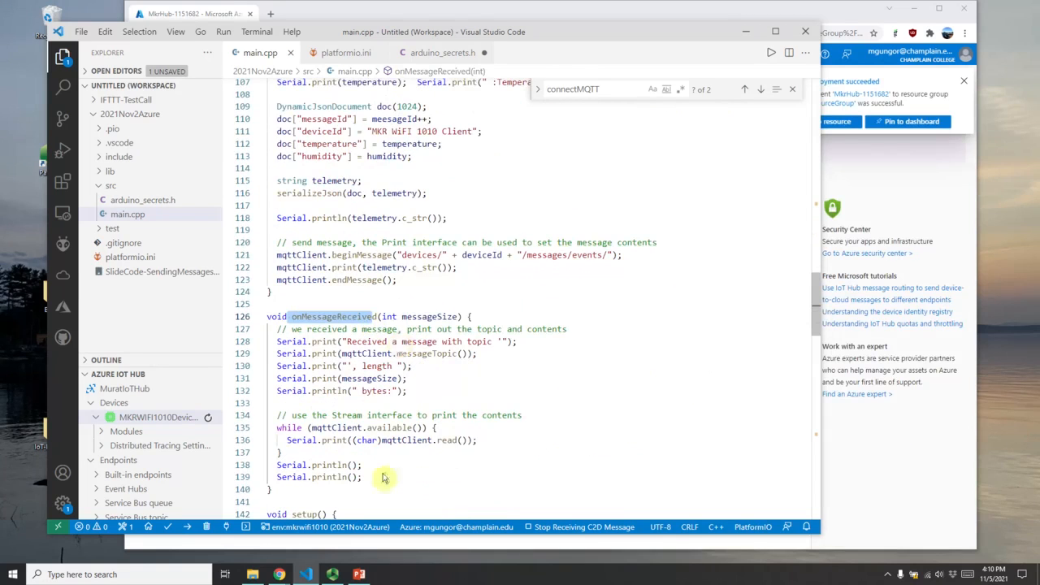
left_click(915, 464)
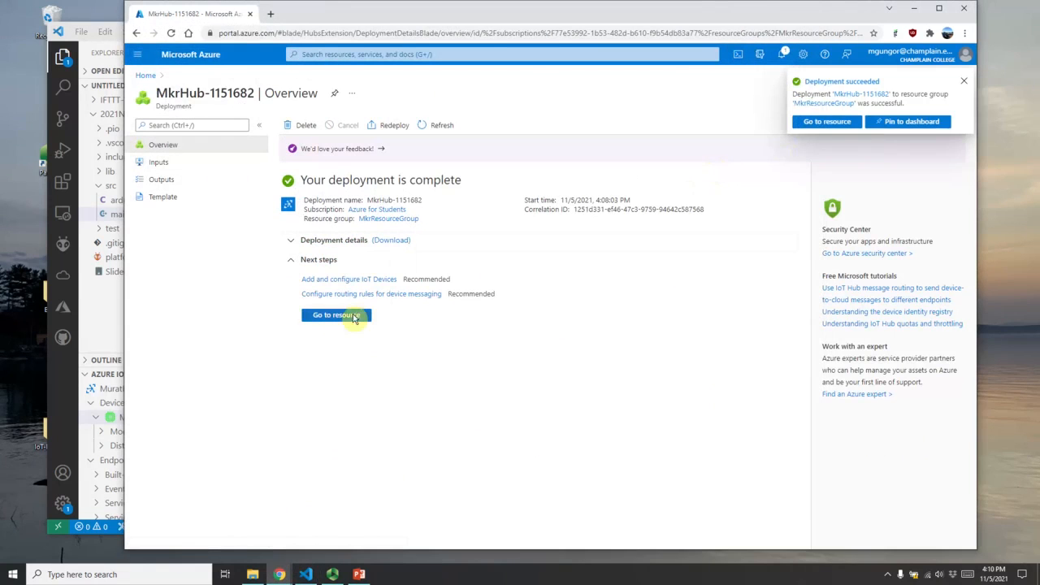
left_click(104, 306)
Step: Examine the setup function in main.cpp, from the ECCX08 presence check to the username and devicePass serial output
scroll(366, 256, "down", 12)
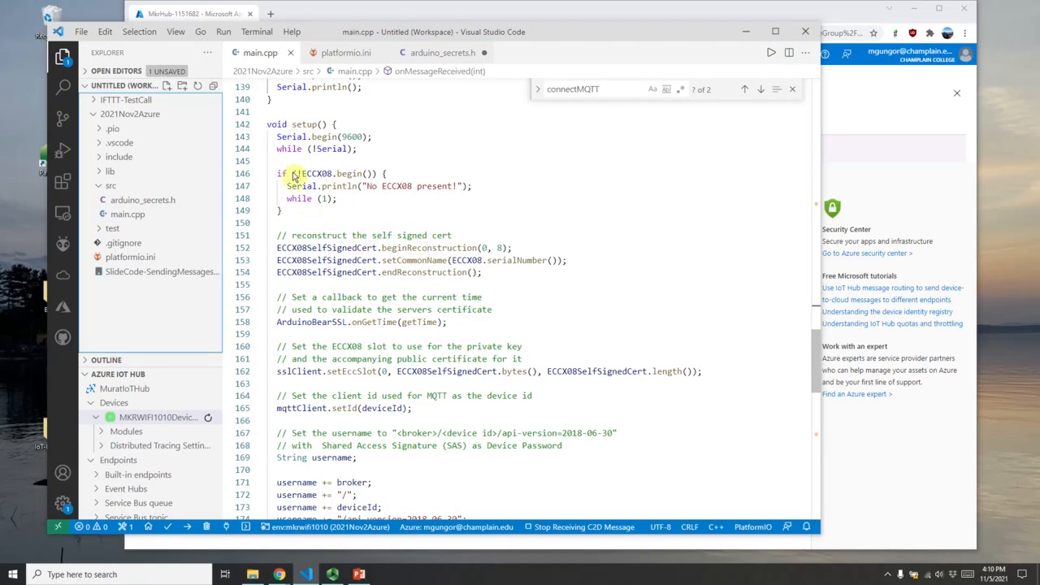
left_click_drag(275, 173, 379, 174)
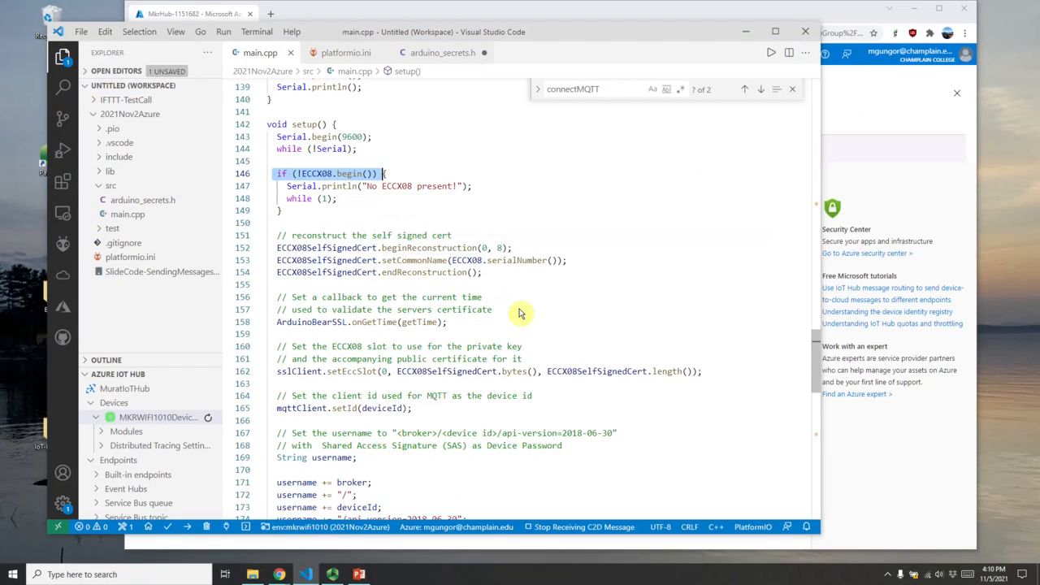
scroll(520, 313, "down", 8)
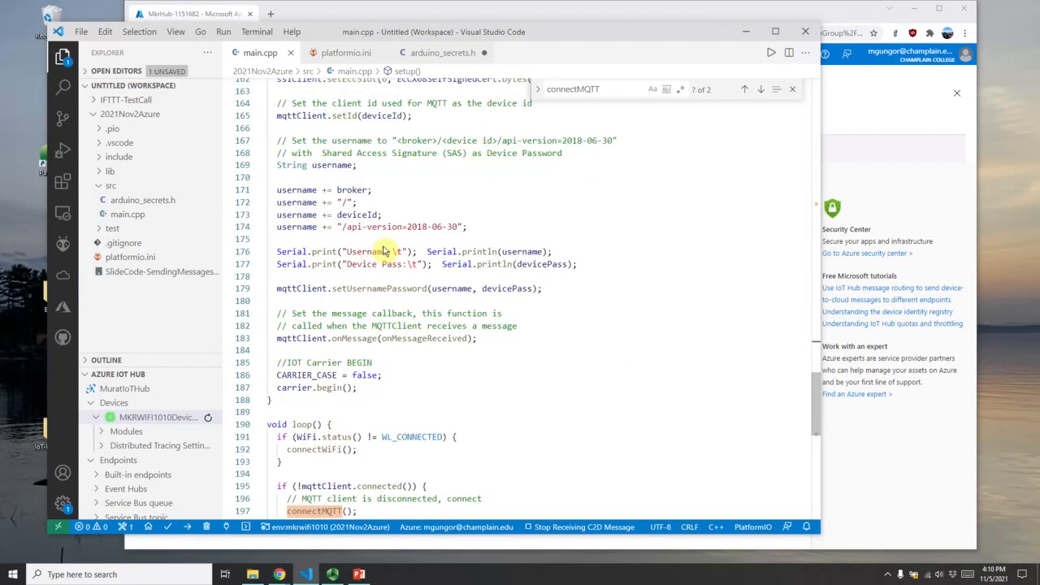
scroll(408, 232, "up", 2)
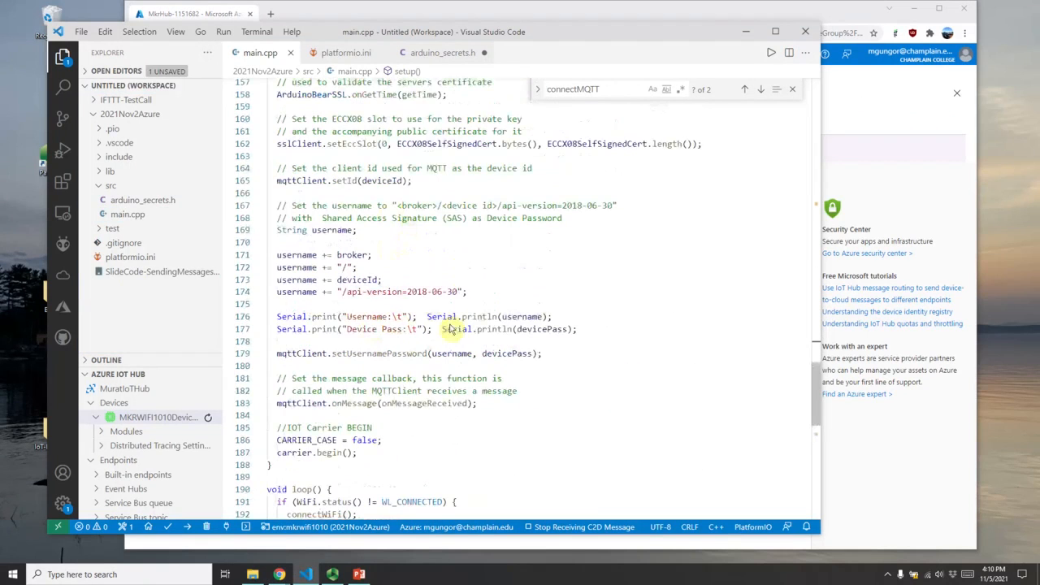
left_click(512, 320)
double_click(541, 329)
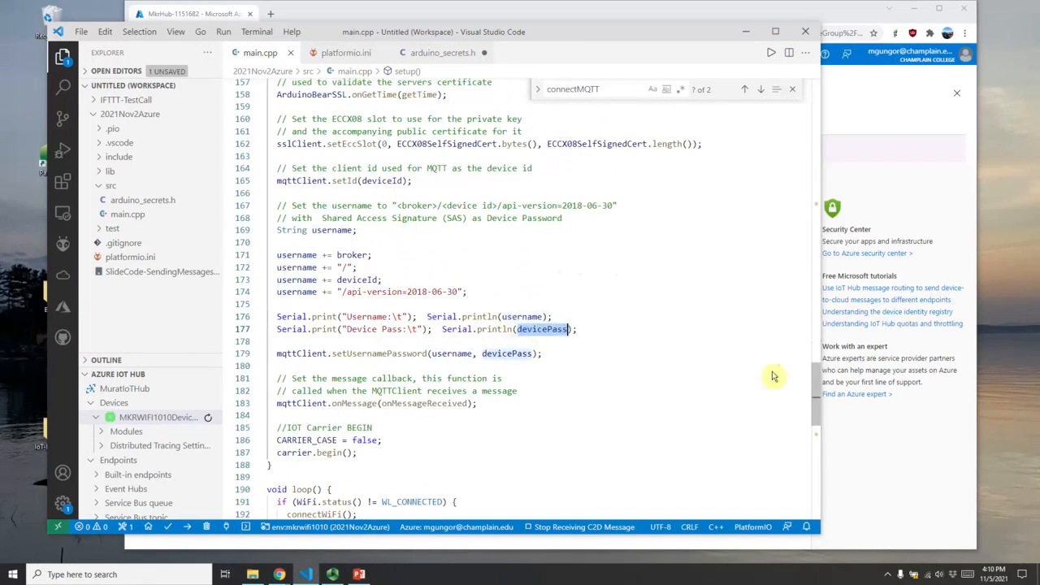
Step: Trace the devicePass variable to its SECRET_DEVICE_PASSWORD declaration near the start of main.cpp and return to setup
left_click_drag(819, 399, 817, 110)
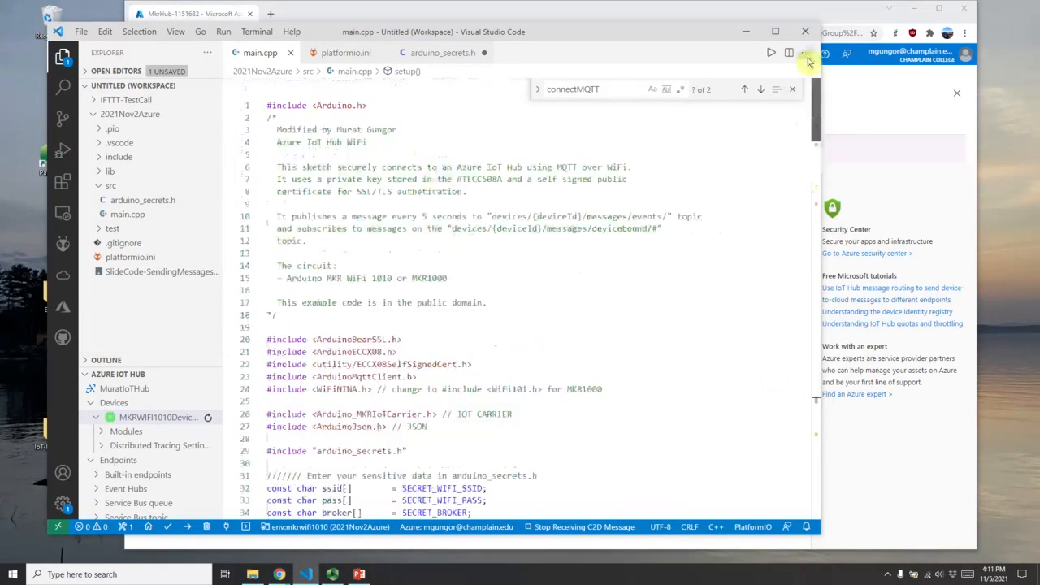
scroll(357, 431, "down", 2)
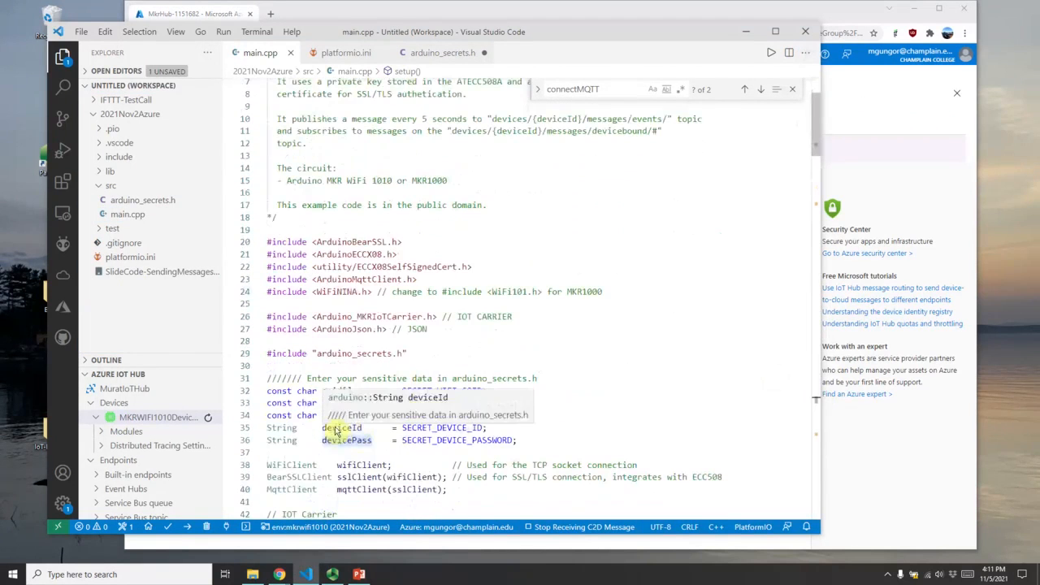
double_click(349, 440)
left_click_drag(817, 138, 819, 417)
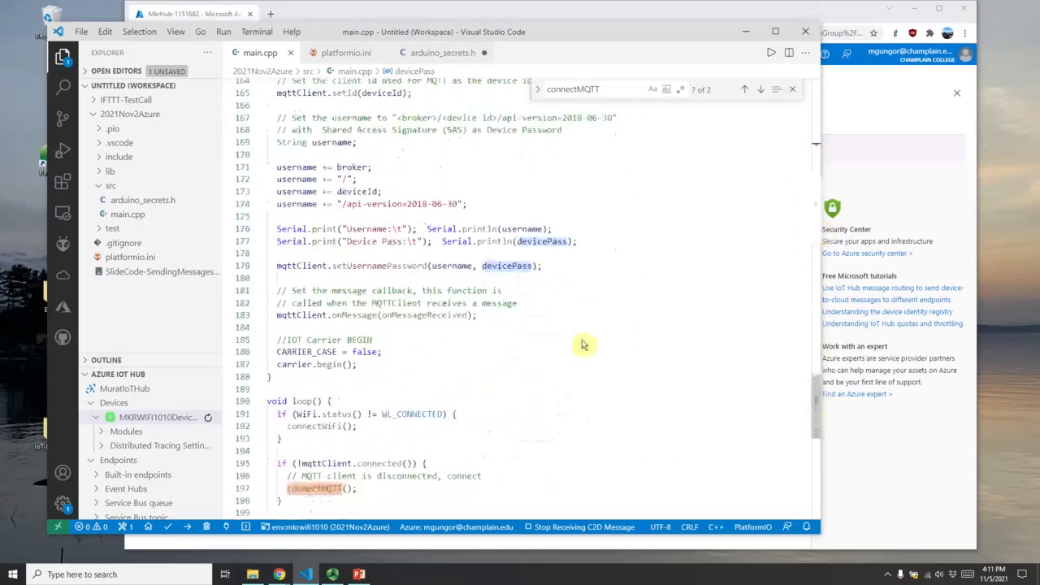
Step: Review the MQTT username format, the credential print lines and the IoT Carrier initialization in setup
scroll(431, 259, "up", 1)
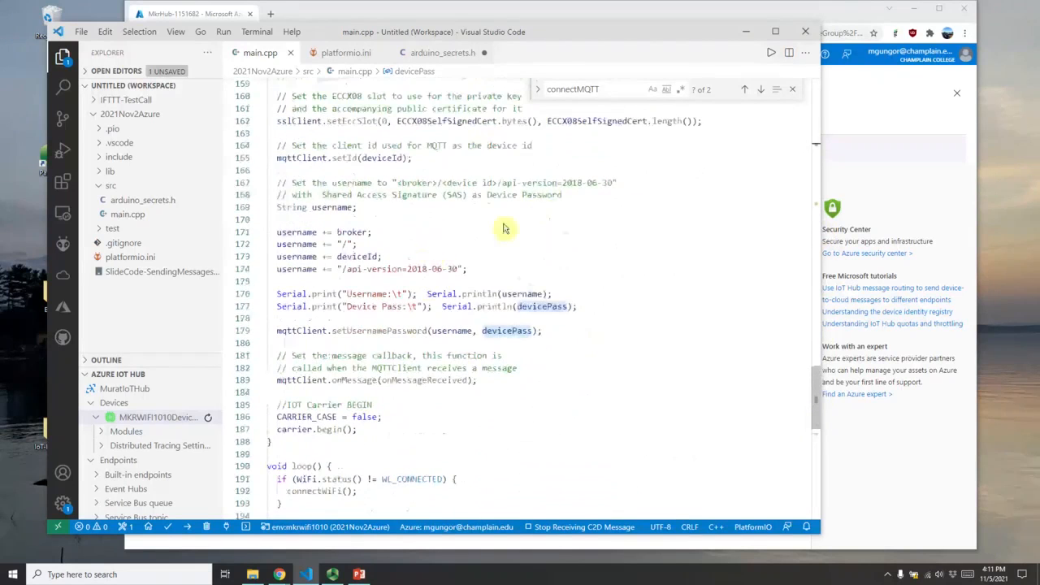
double_click(335, 183)
left_click_drag(397, 185, 594, 185)
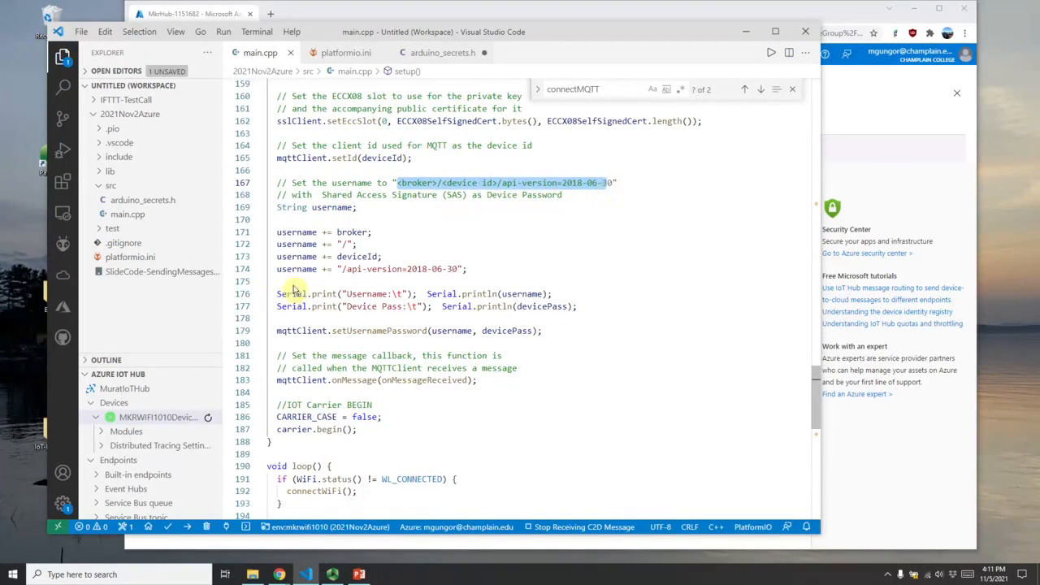
left_click_drag(278, 294, 592, 308)
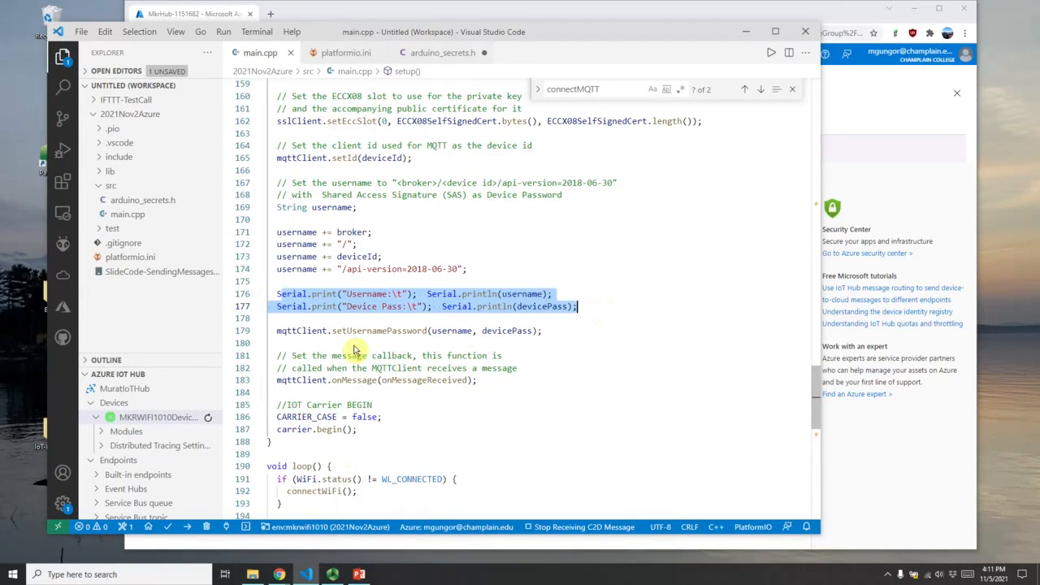
scroll(353, 349, "down", 4)
left_click_drag(277, 242, 382, 271)
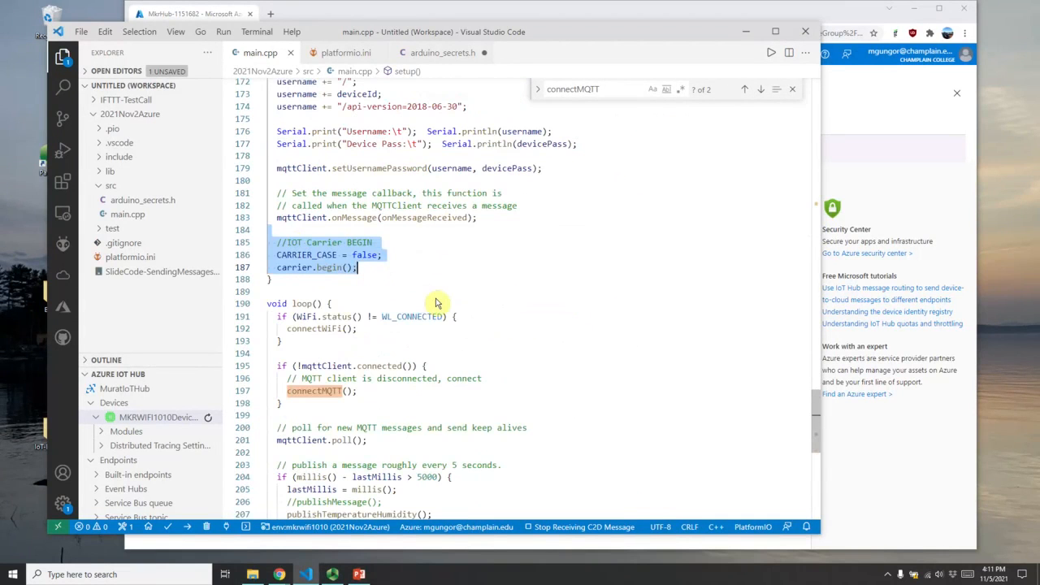
Step: Examine the loop function's five-second publishing block and its publishTemperatureHumidity call
scroll(435, 303, "down", 2)
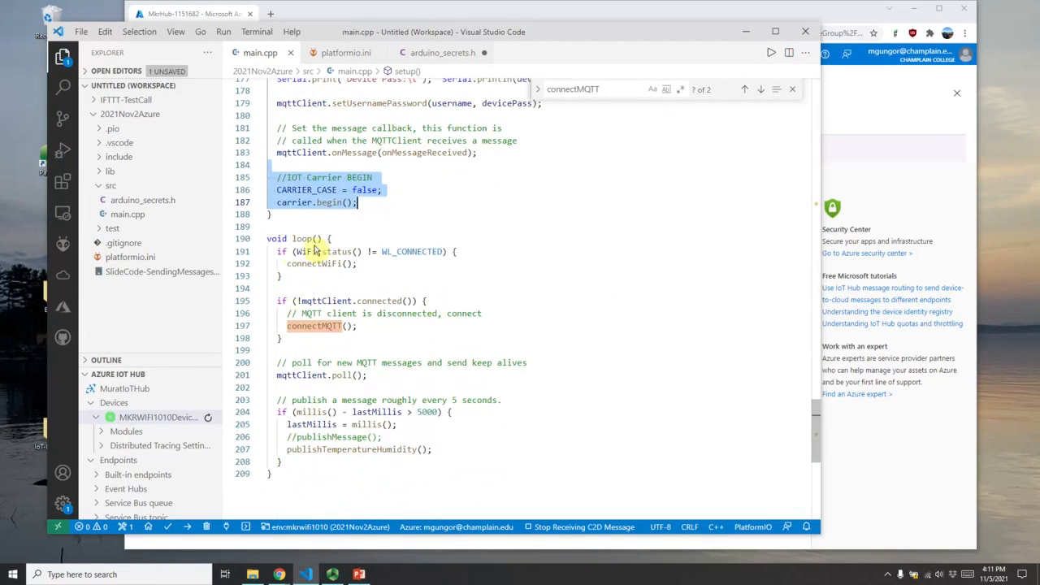
left_click_drag(277, 400, 452, 413)
left_click(443, 455)
left_click_drag(286, 452, 460, 455)
Step: Examine the publishTemperatureHumidity function in main.cpp, covering the carrier sensor readings and the DynamicJsonDocument fields
scroll(411, 286, "up", 6)
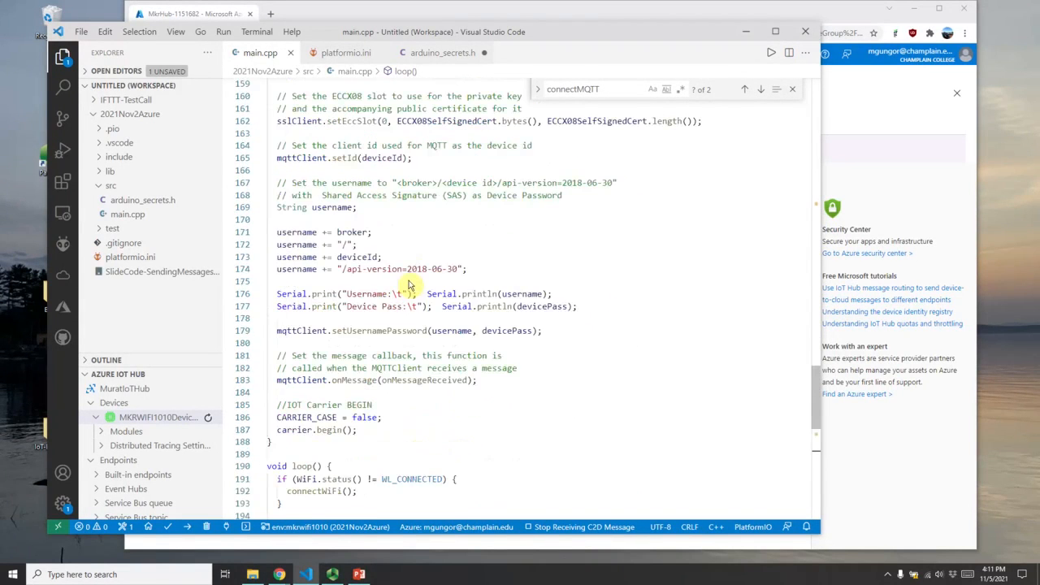
scroll(410, 286, "up", 20)
scroll(410, 286, "up", 4)
double_click(370, 267)
scroll(479, 272, "down", 3)
left_click(366, 217)
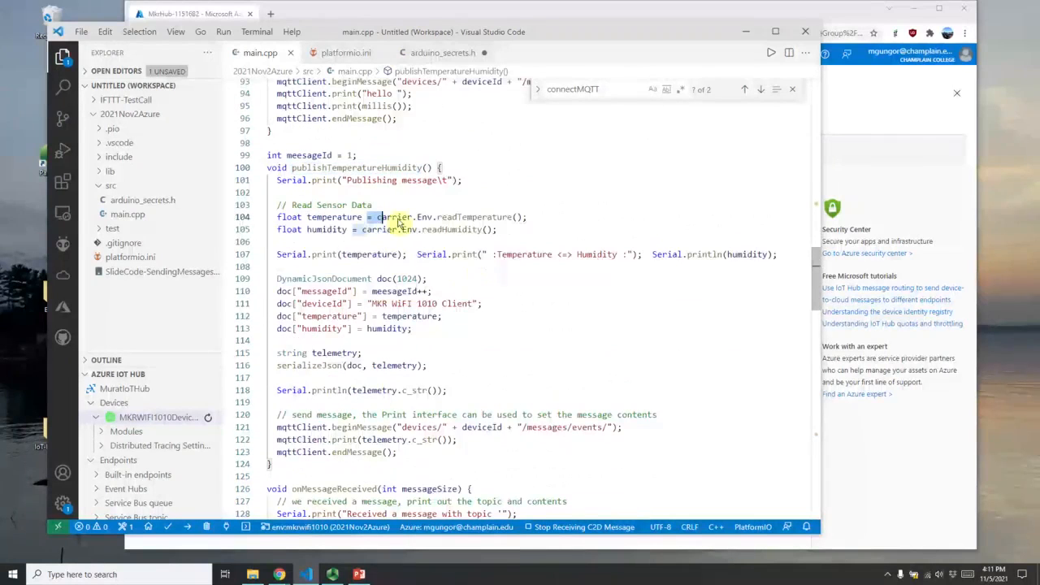
left_click_drag(365, 218, 494, 230)
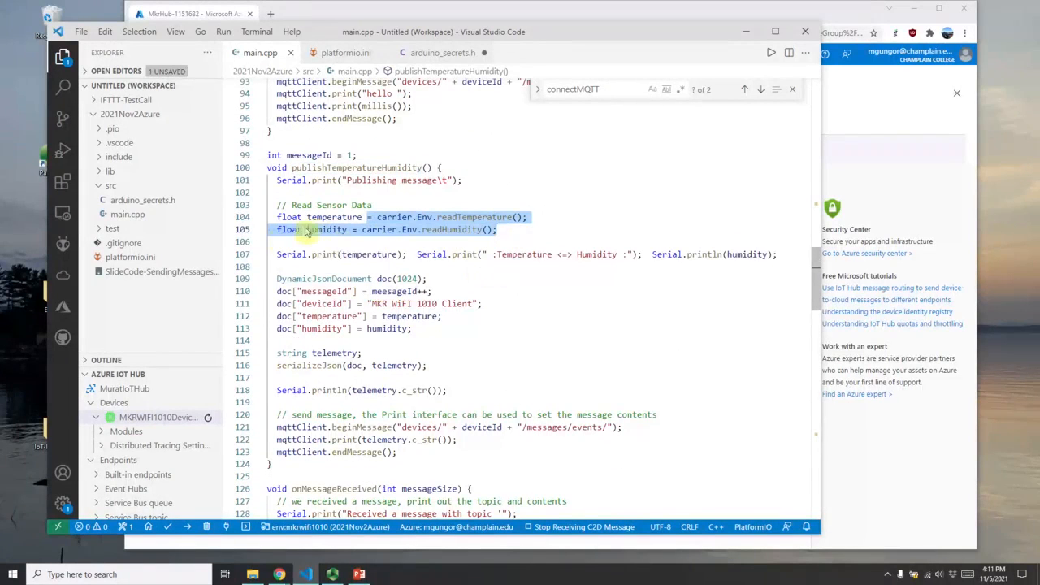
left_click_drag(280, 281, 446, 341)
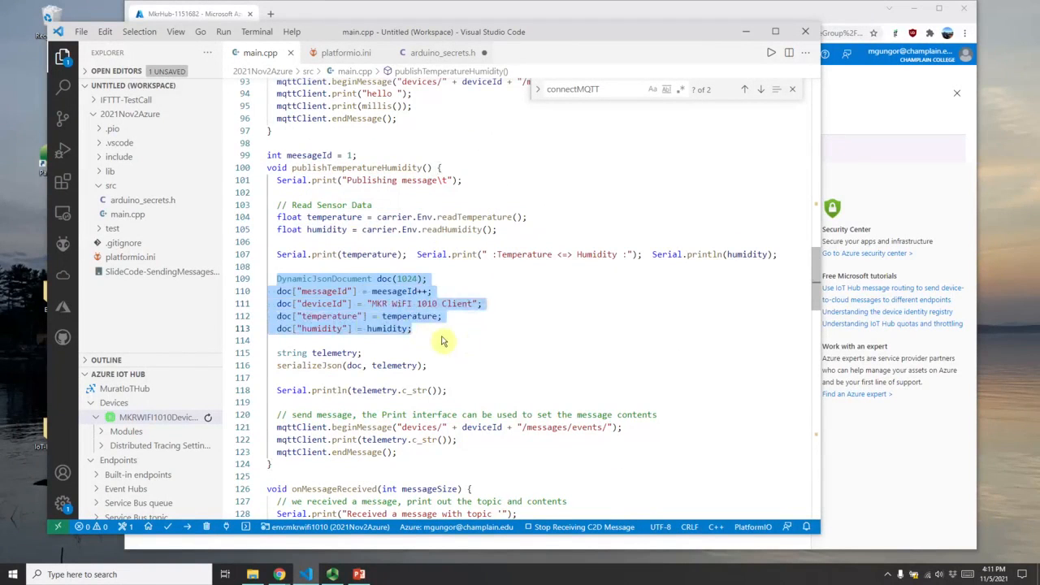
Step: Examine the mqttClient beginMessage, print and endMessage lines that send the telemetry in publishTemperatureHumidity
scroll(419, 350, "down", 3)
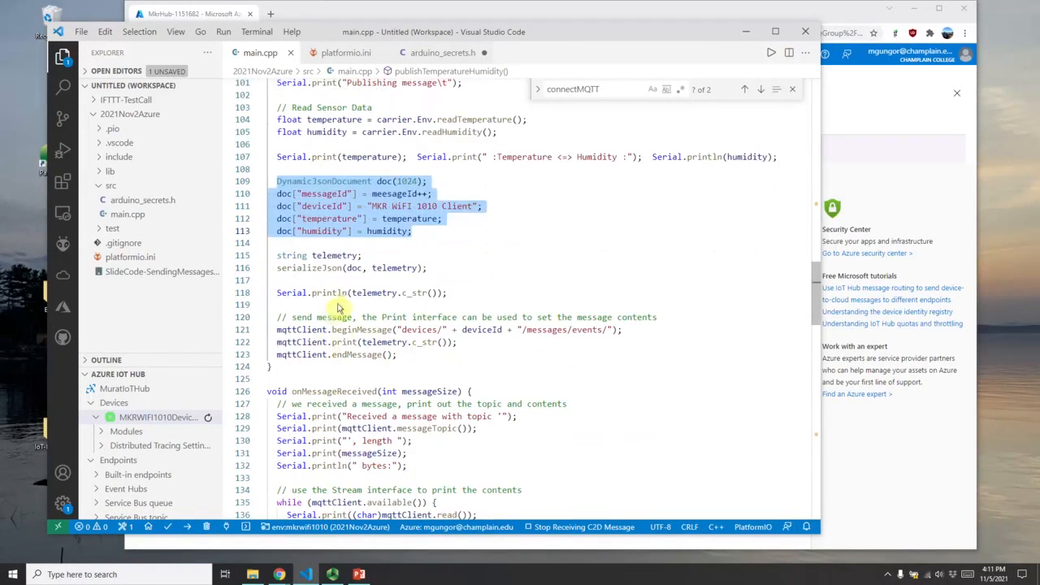
double_click(308, 331)
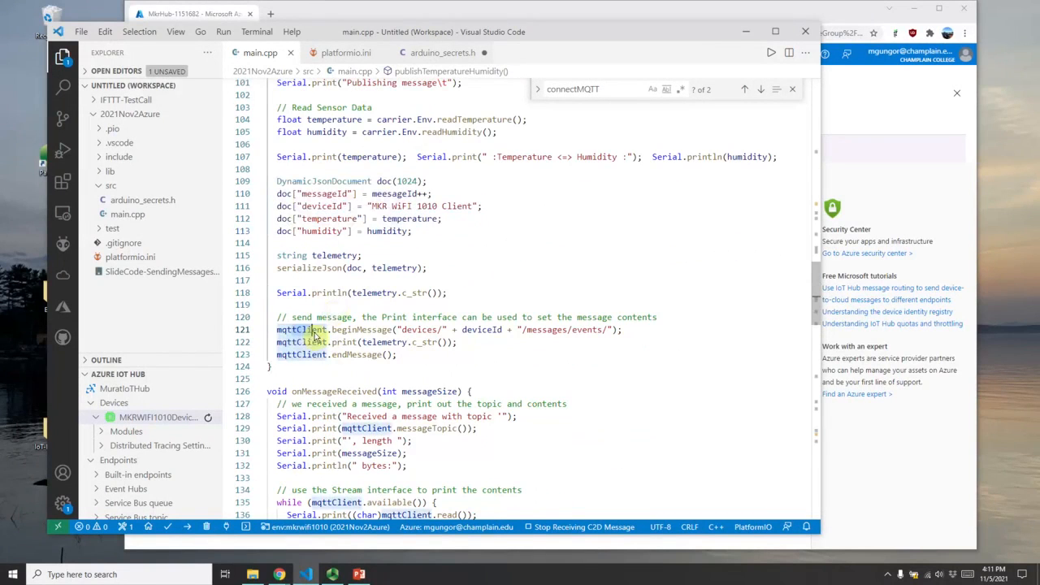
left_click_drag(331, 343, 459, 345)
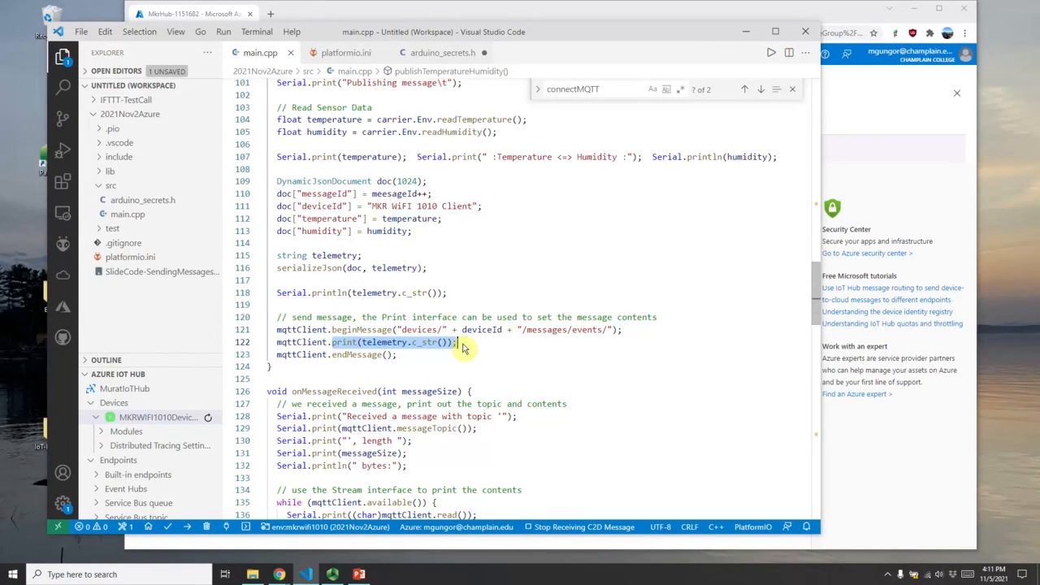
double_click(358, 355)
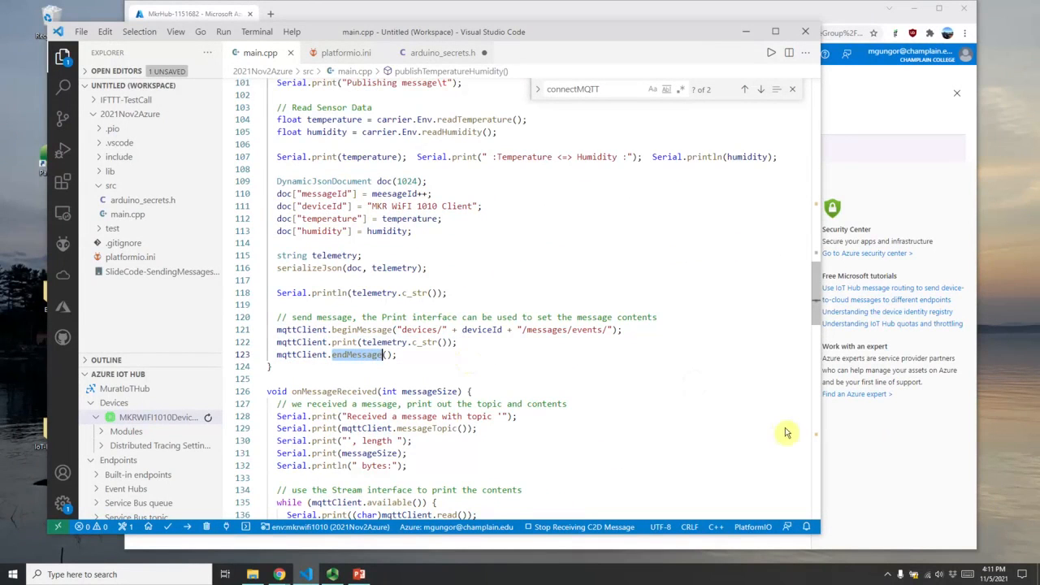
Step: Switch to the Azure portal in Chrome, open the MkrHub IoT hub from the recent resources and copy its hostname
left_click(895, 433)
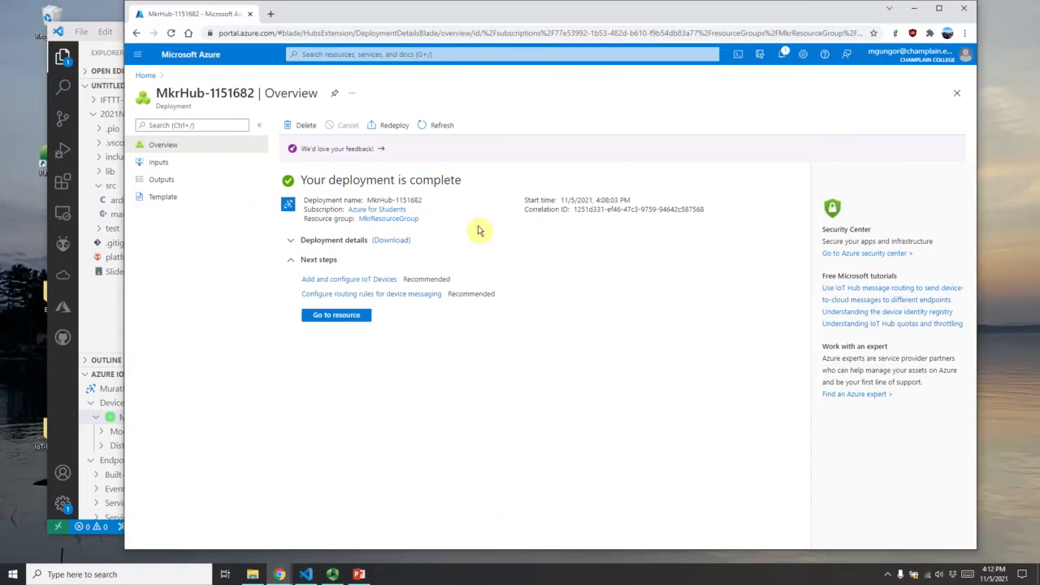
left_click(145, 76)
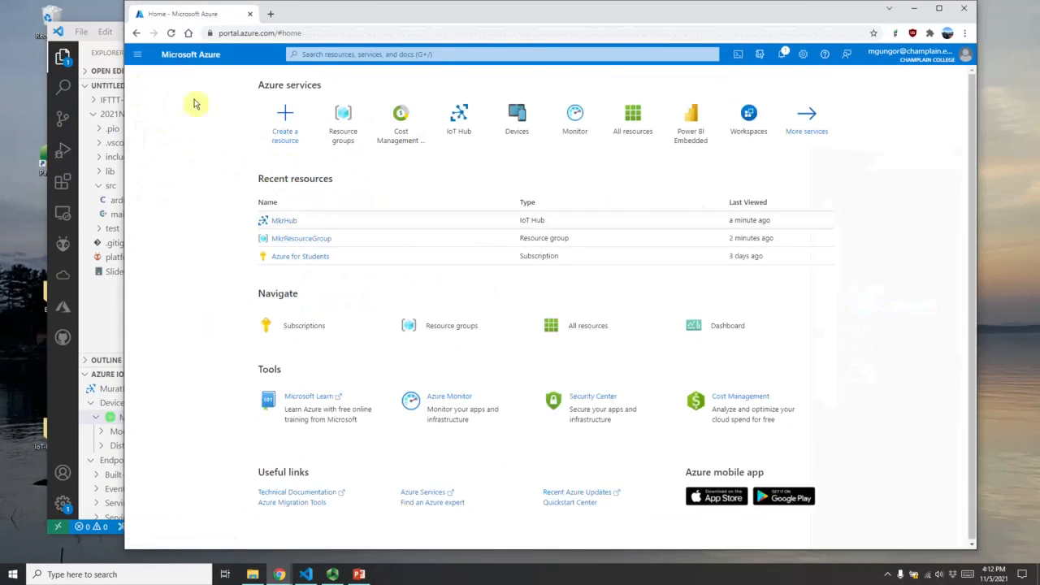
left_click(170, 32)
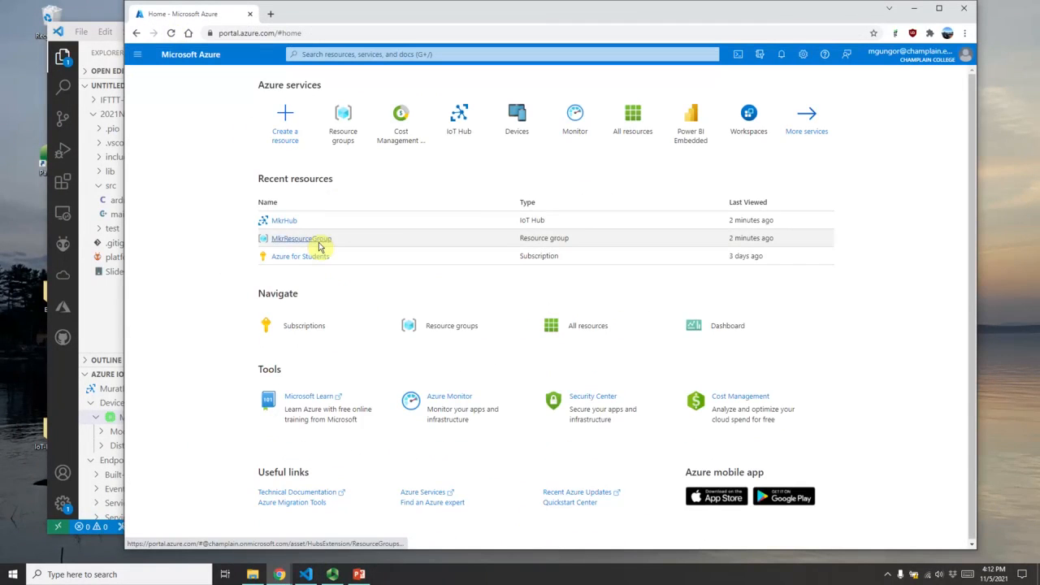
mouse_move(308, 241)
mouse_move(285, 227)
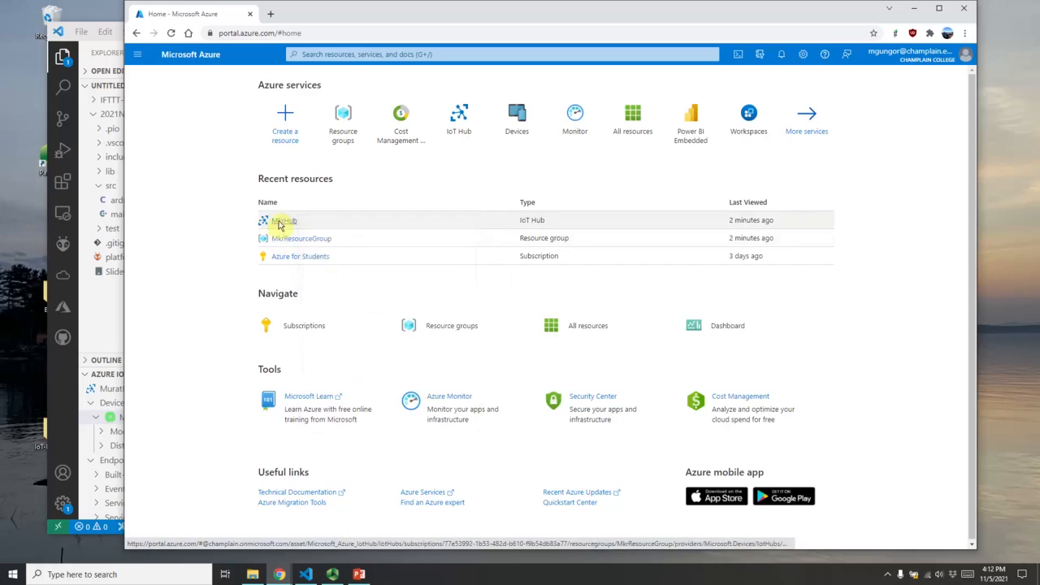
left_click(283, 226)
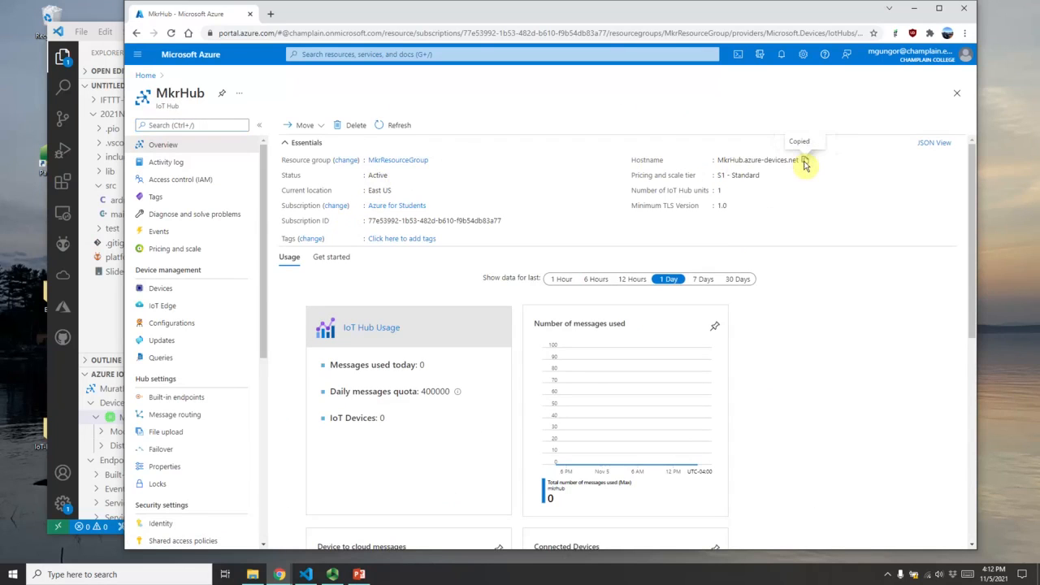
Step: Return to Visual Studio Code, set SECRET_BROKER in arduino_secrets.h to "MkrHub.azure-devices.net" and save the file
left_click(101, 51)
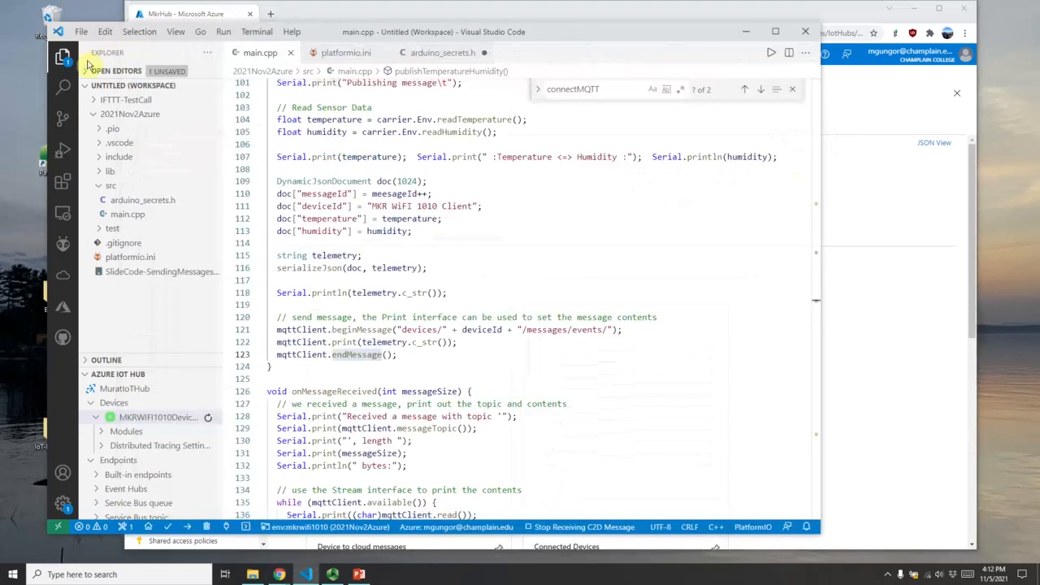
left_click(418, 52)
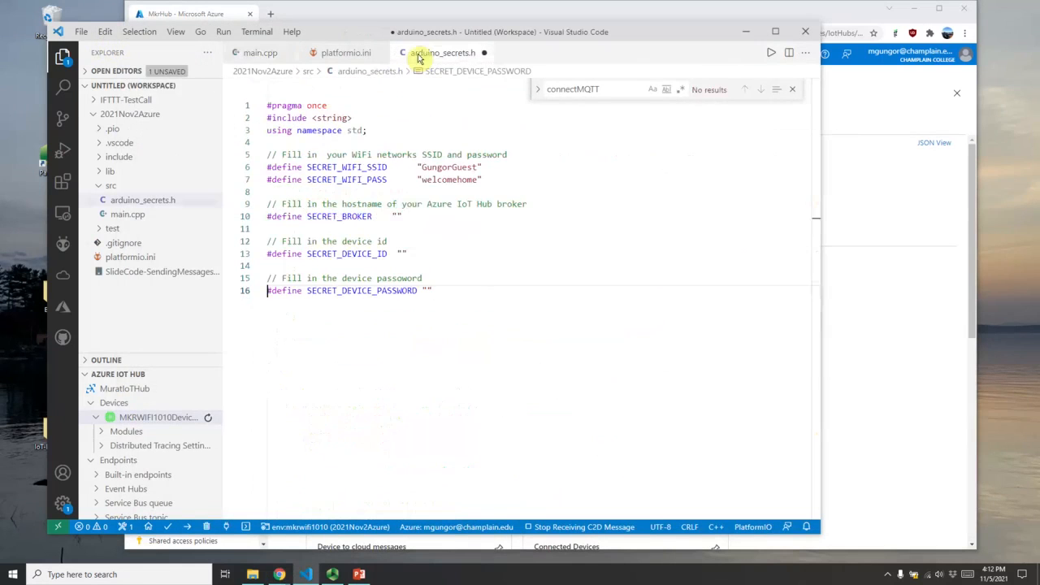
left_click(397, 217)
type("MkrHub.azure-devices.net")
key("ctrl+s")
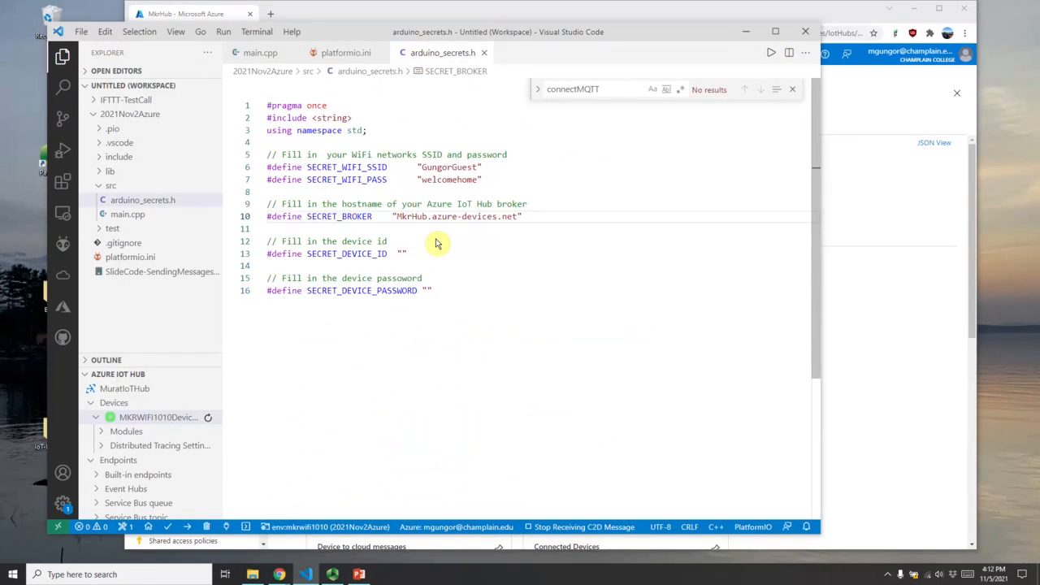
Step: In the Azure portal, create a MkrHub device with the ID MyDeviceMkr1010DevID, keeping symmetric key authentication and auto-generated keys
left_click(859, 284)
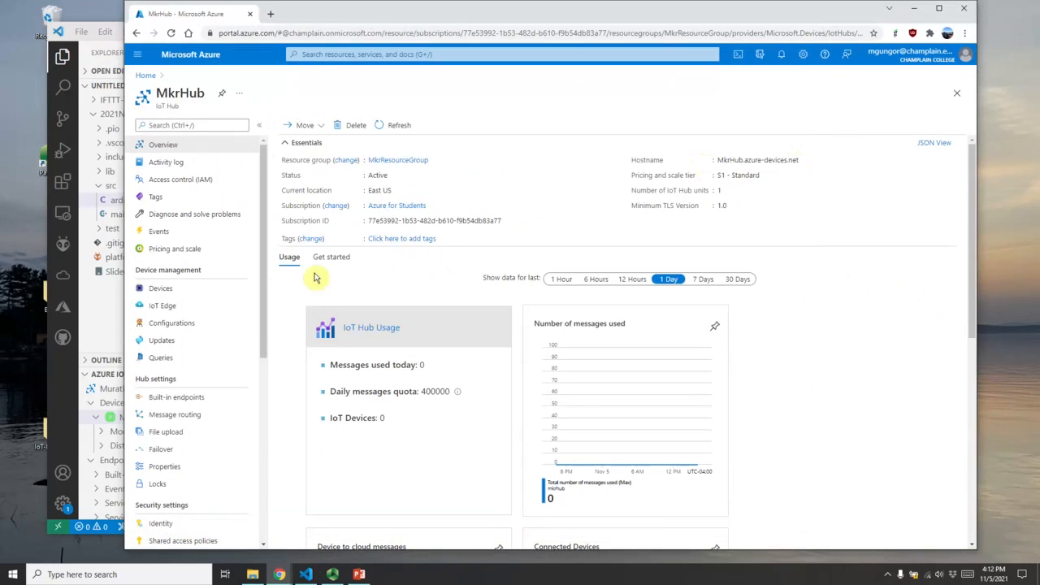
left_click(165, 289)
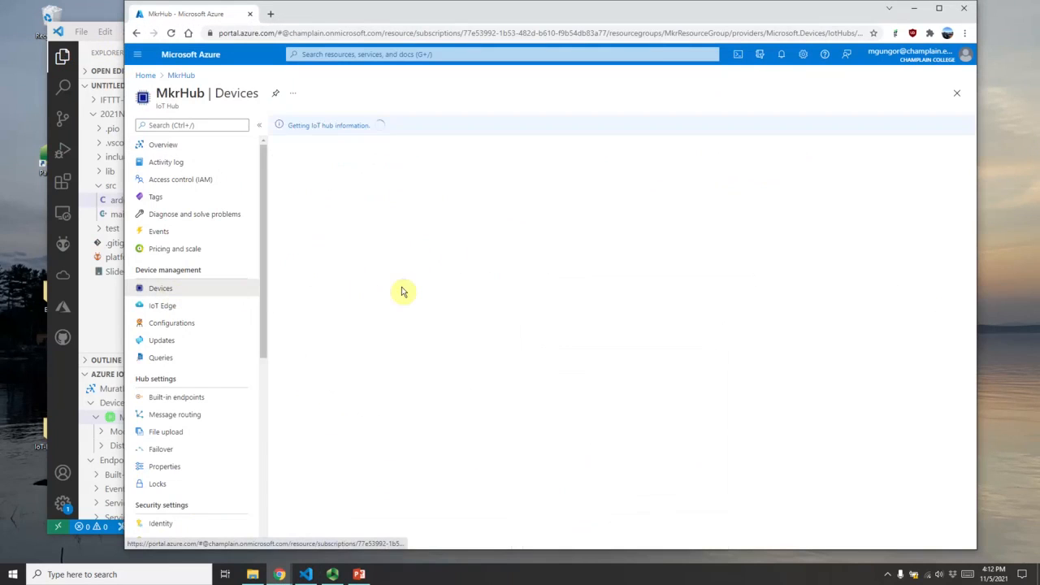
left_click(303, 200)
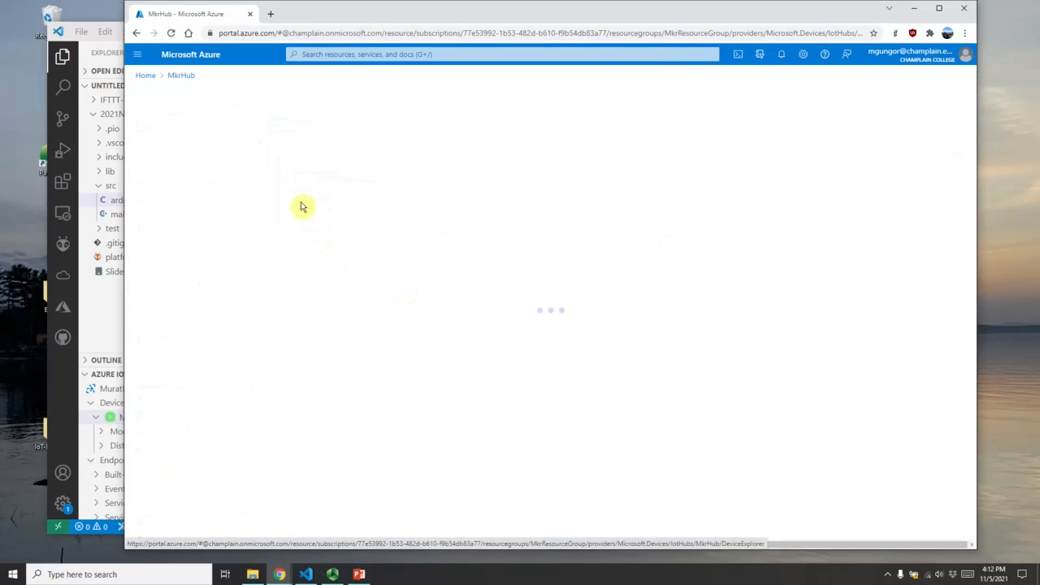
left_click(160, 195)
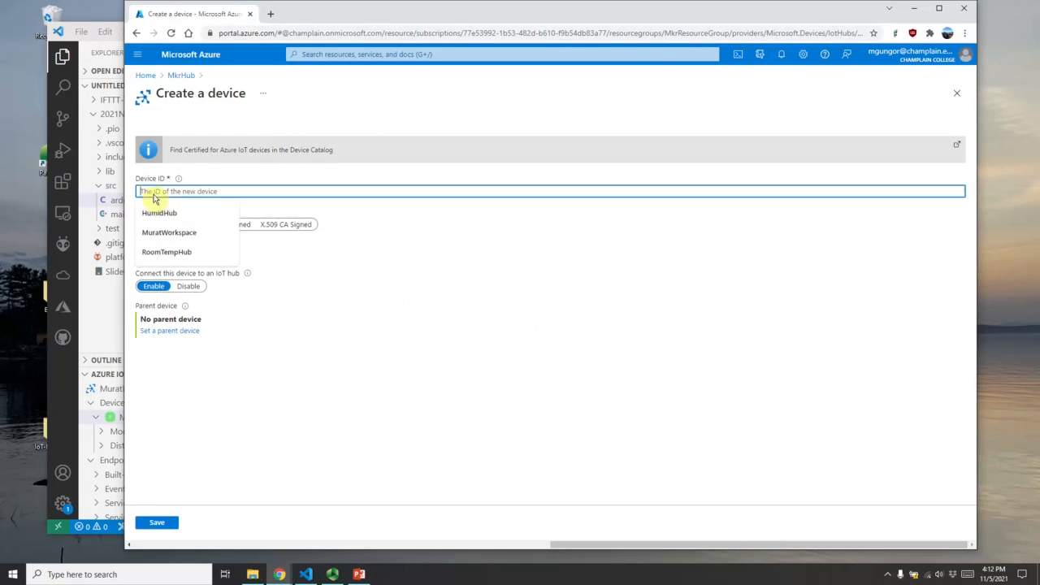
type("Mk")
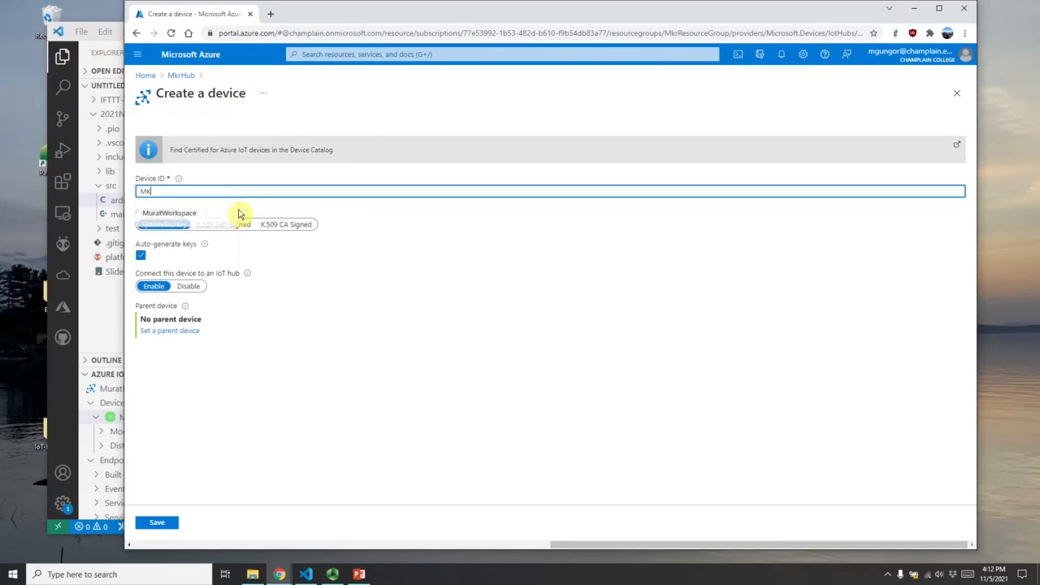
key("BackSpace")
key("BackSpace")
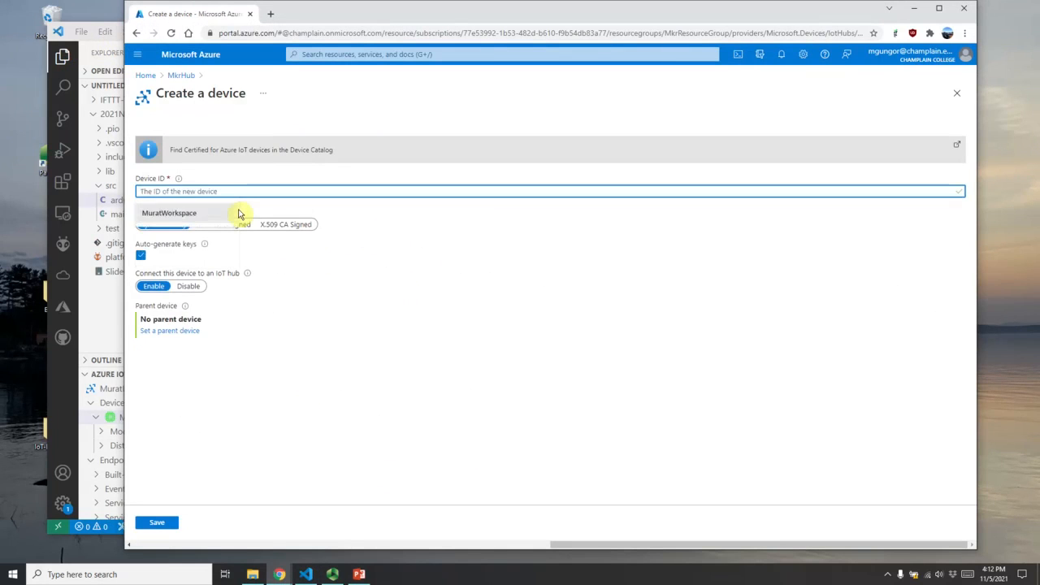
type("MyDeviceMkr1010DevID")
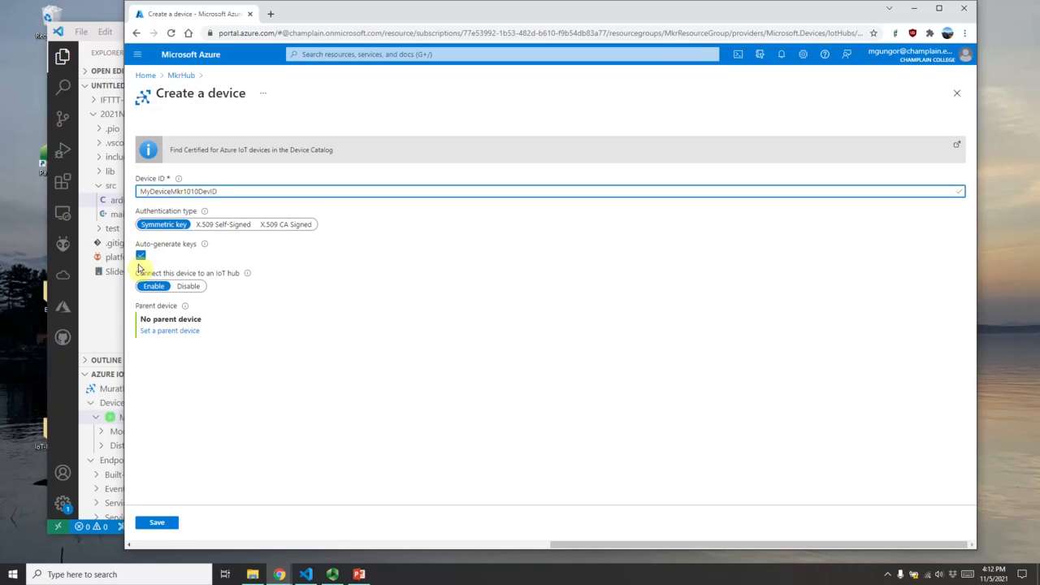
left_click(158, 524)
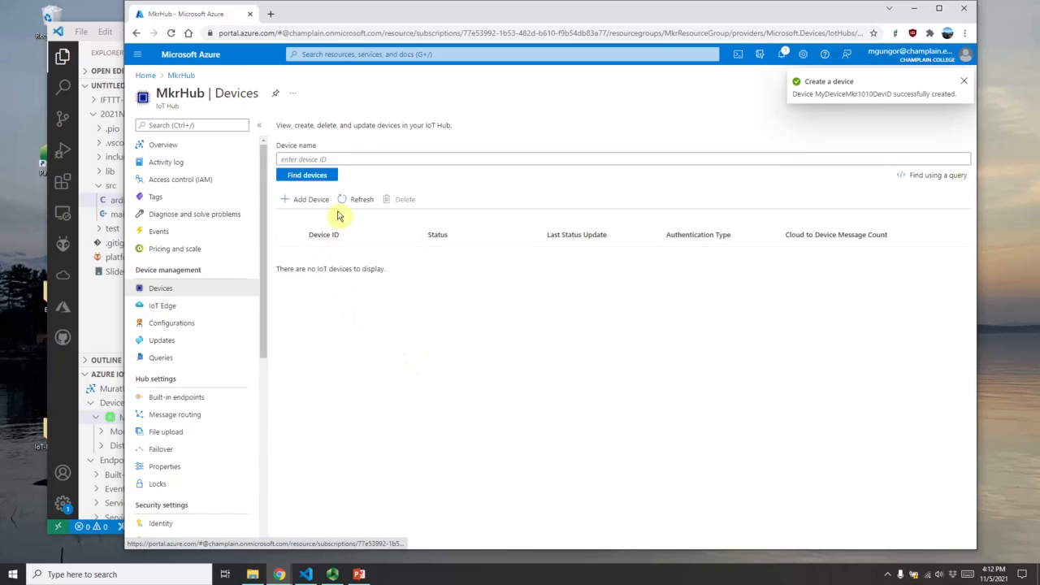
Step: Copy the new device's ID from its Azure page, set SECRET_DEVICE_ID in arduino_secrets.h to "MyDeviceMkr1010DevID" and save the file
left_click(341, 258)
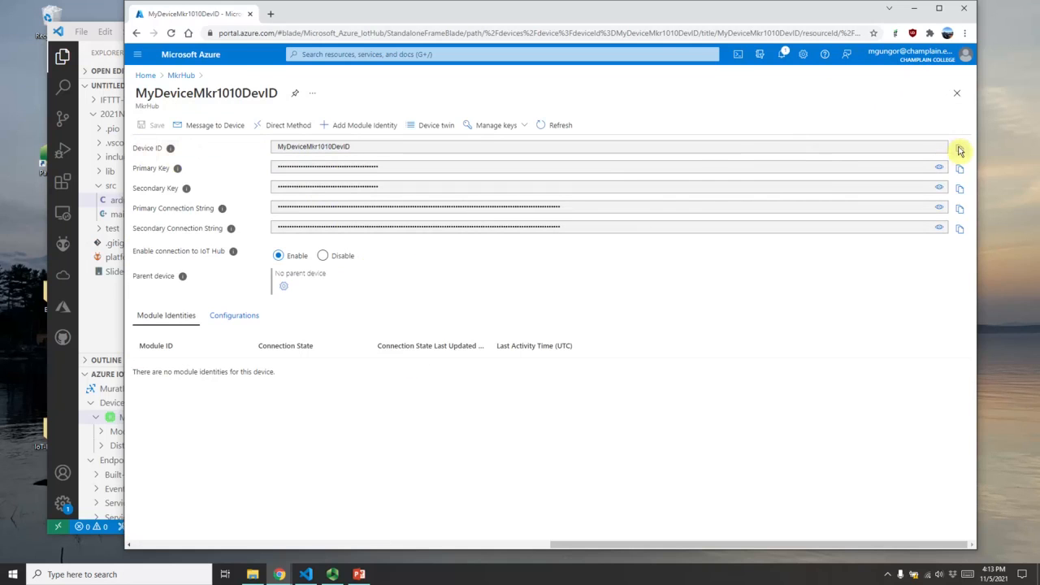
left_click(89, 48)
left_click(401, 254)
type("MyDeviceMkr1010DevID")
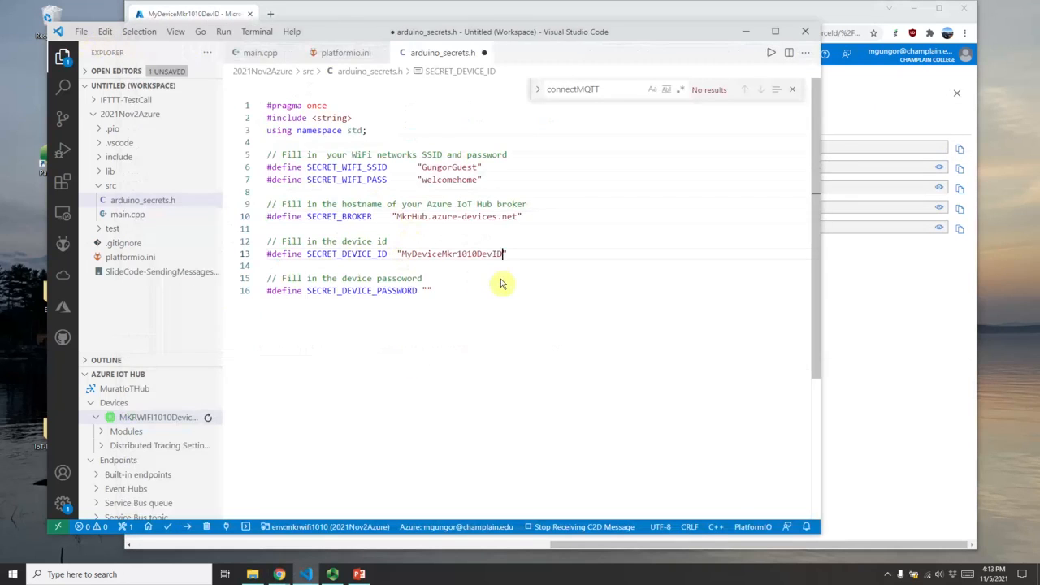
key("ctrl+s")
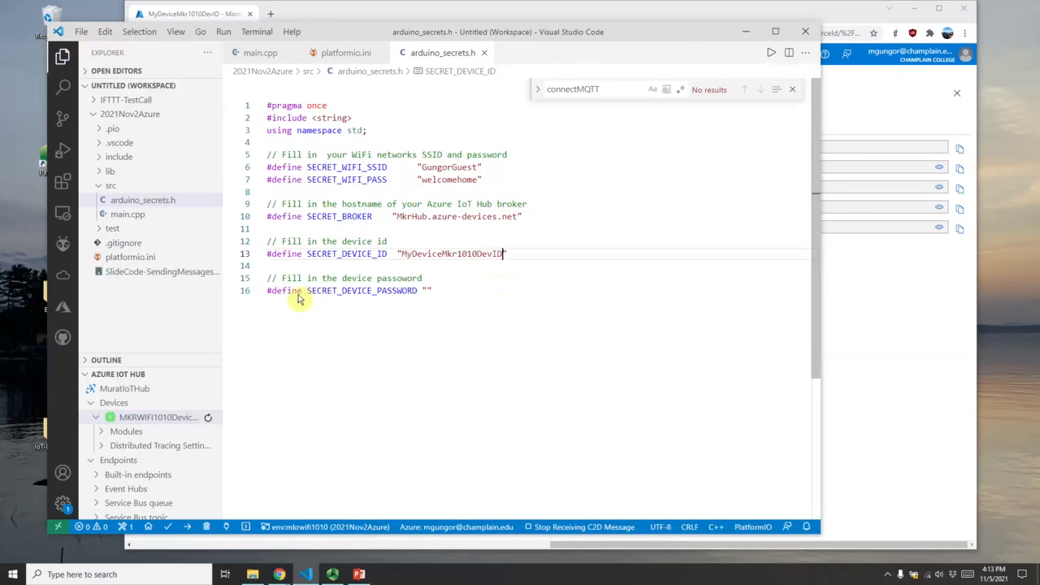
left_click_drag(302, 293, 387, 302)
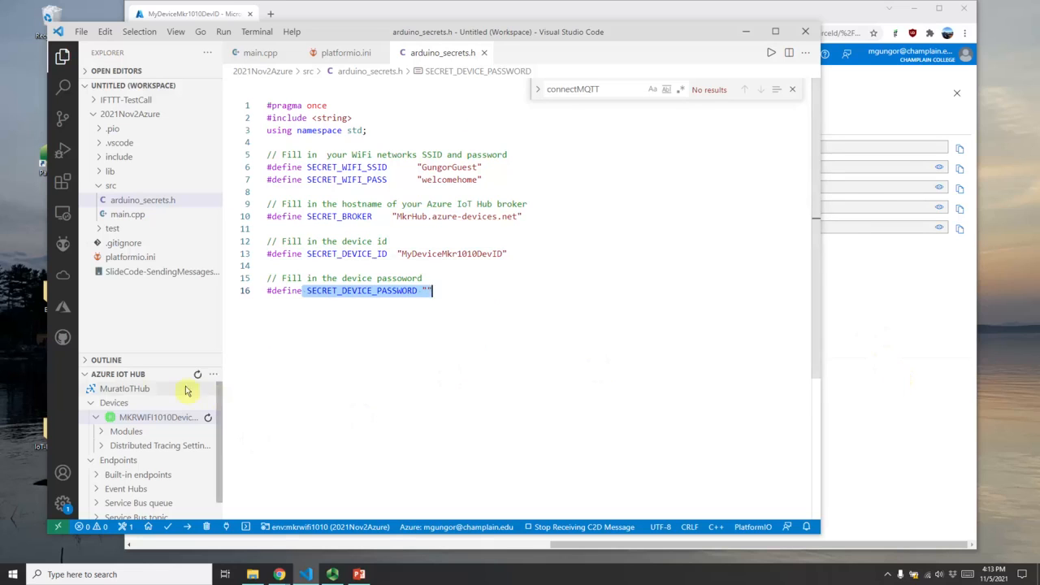
left_click(62, 504)
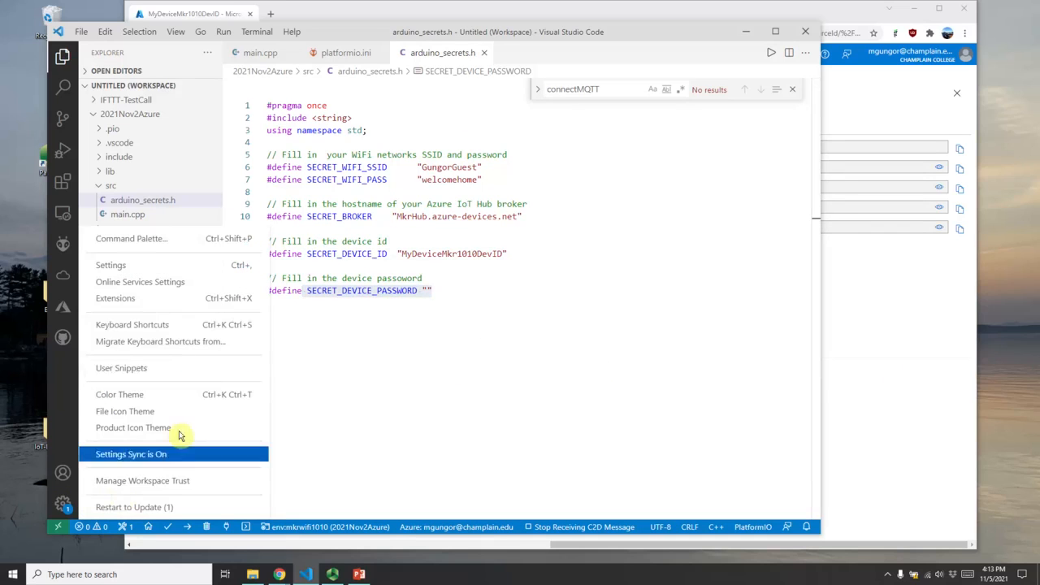
key("Escape")
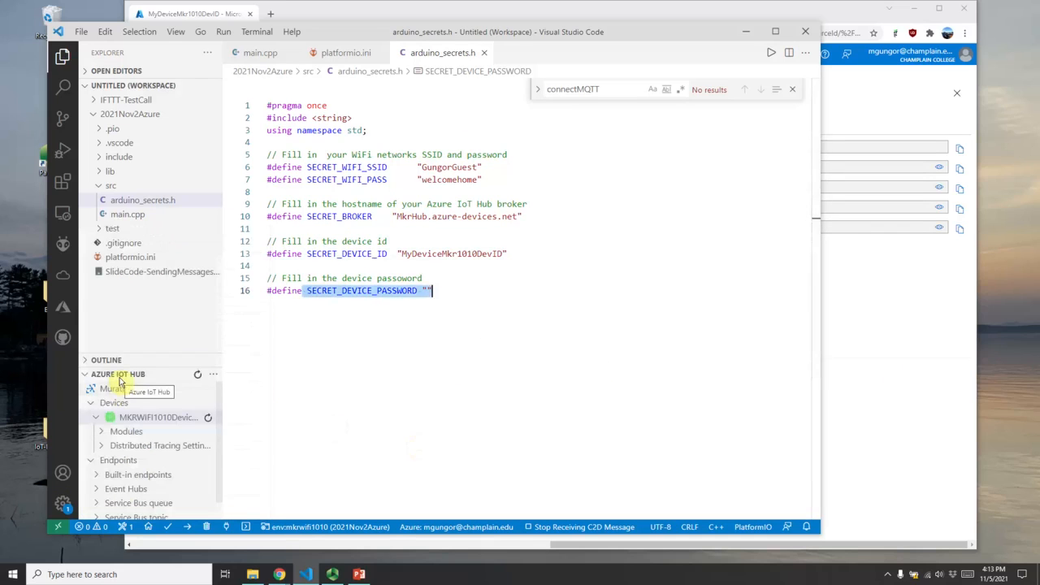
left_click(62, 57)
left_click(62, 57)
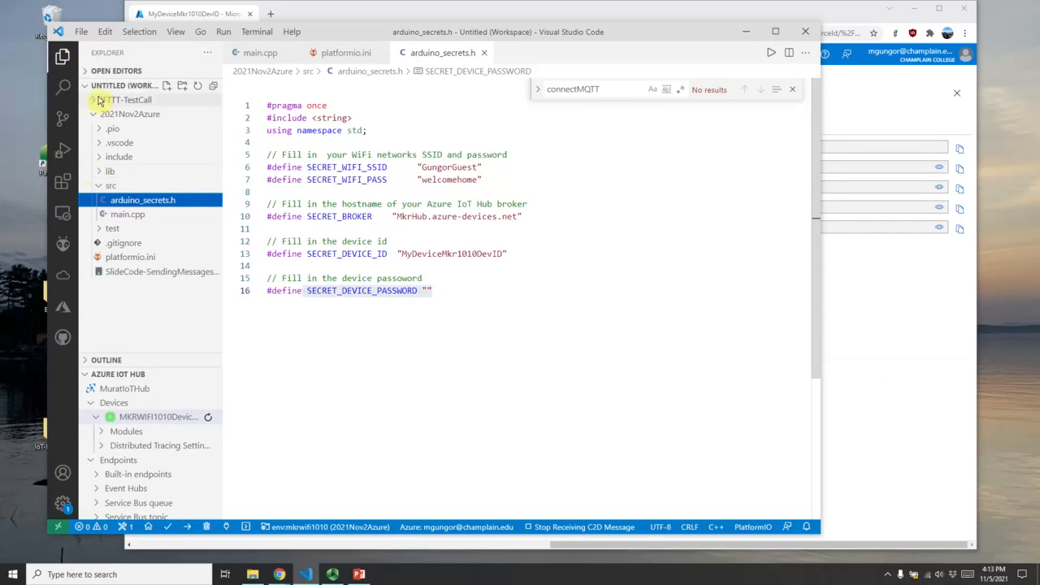
Step: Refresh the previously selected hub in the Azure IoT Hub view and collapse its Devices node
left_click(197, 376)
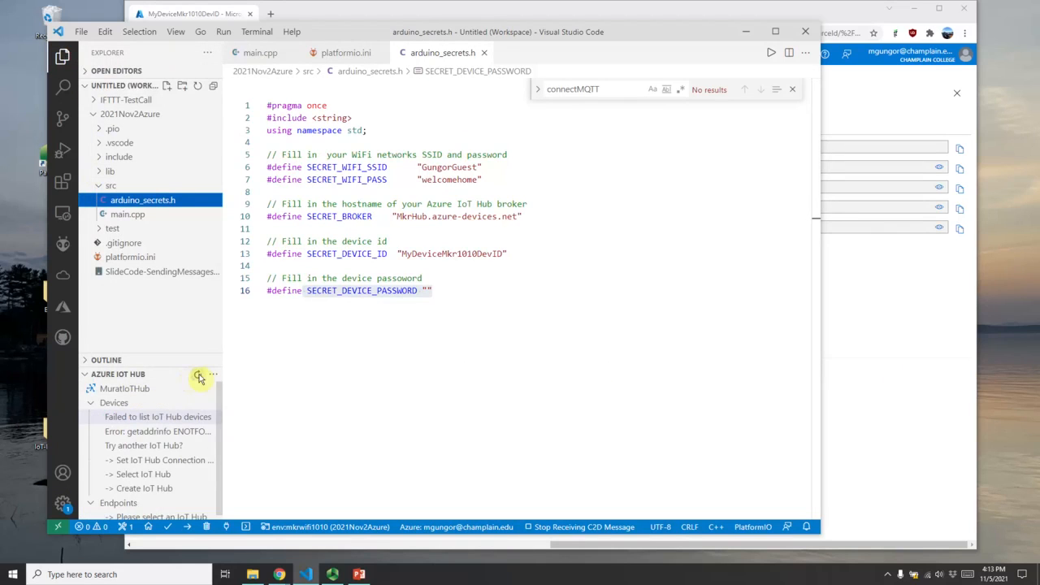
left_click(104, 390)
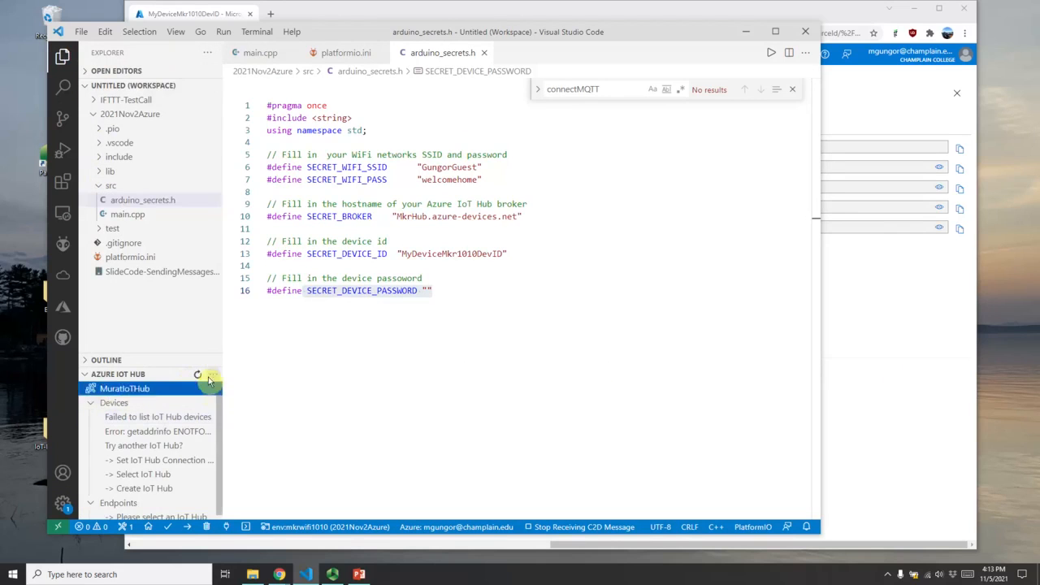
left_click(213, 374)
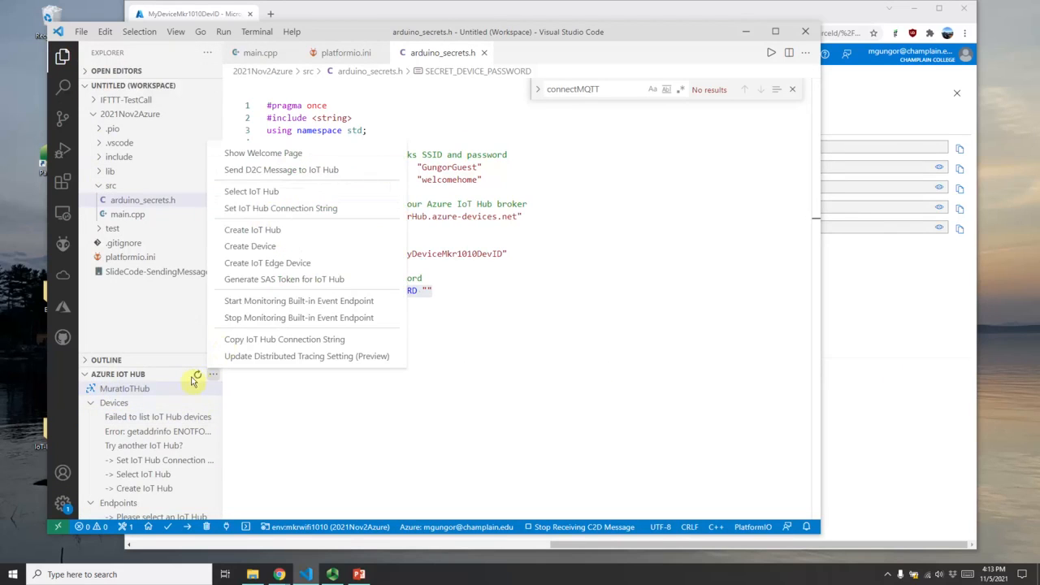
left_click(193, 381)
left_click(106, 403)
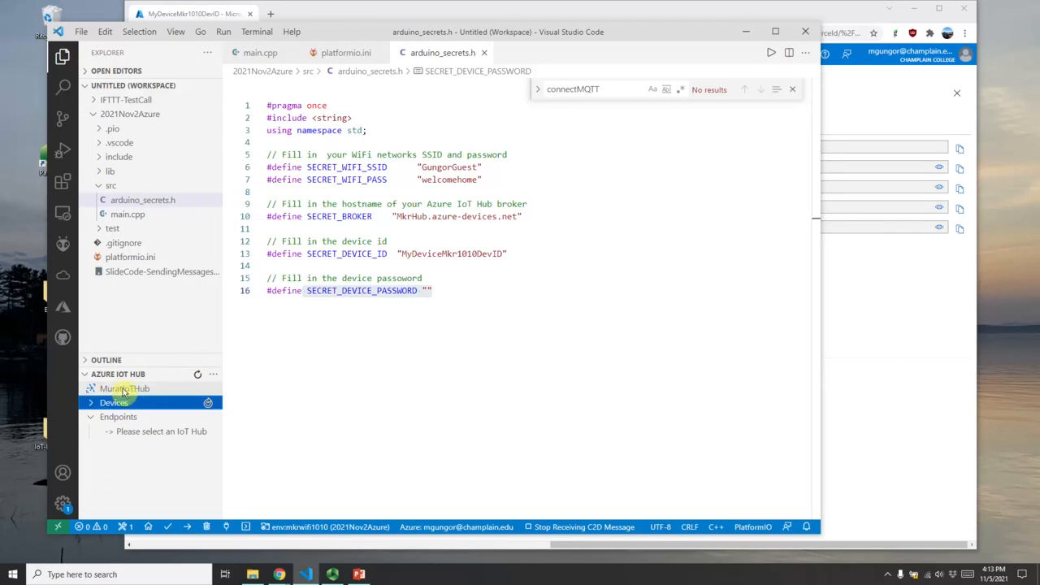
Step: Select MkrHub from the Azure for Students subscription as the active Azure IoT hub and expand its Devices node
left_click(213, 374)
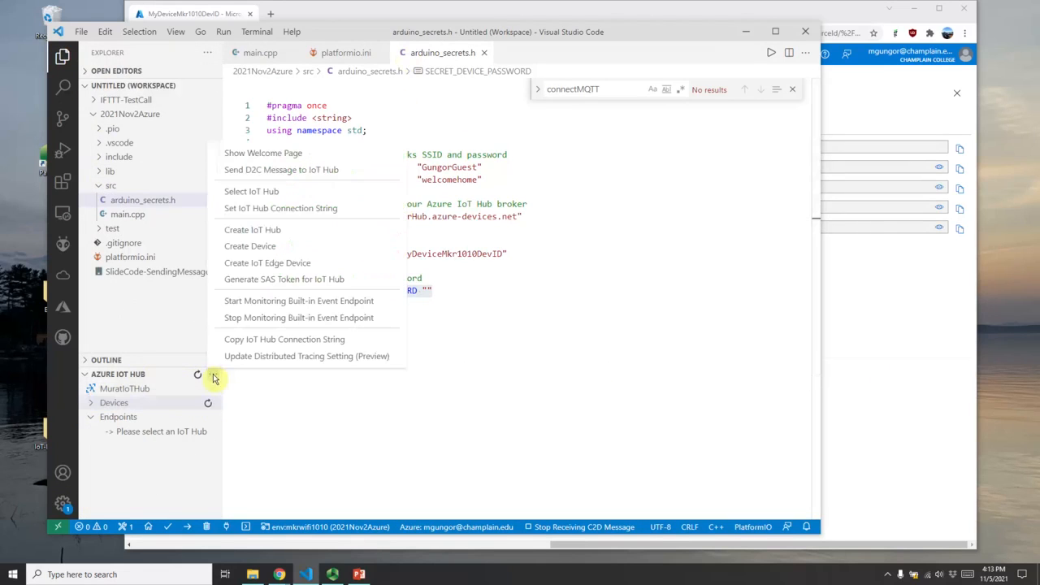
left_click(286, 193)
left_click(284, 73)
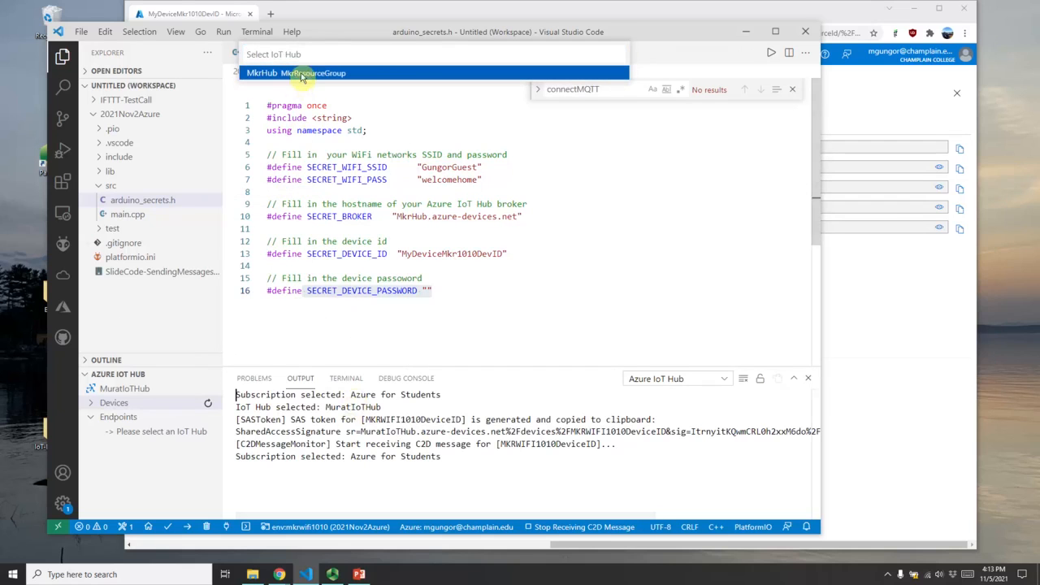
left_click(300, 76)
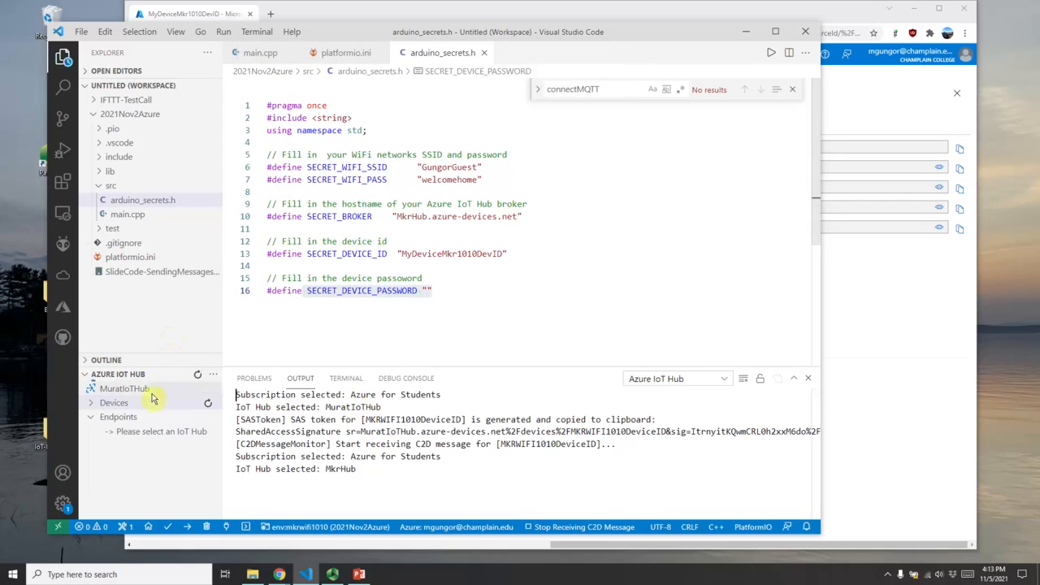
left_click(91, 404)
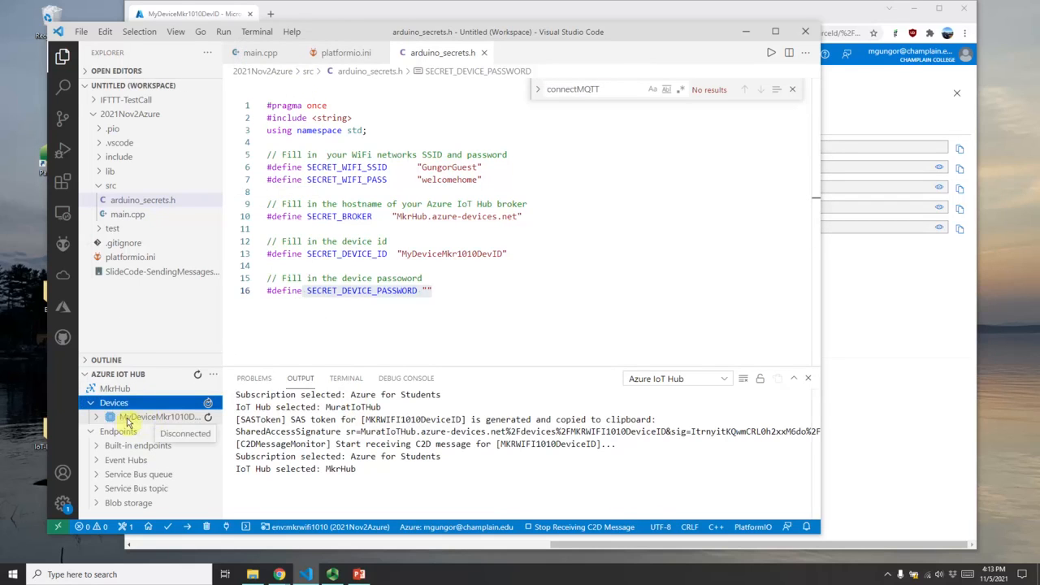
Step: Expand the new device in the Azure IoT Hub view, then open MkrHub's device list in the Azure portal in the browser
left_click(144, 417)
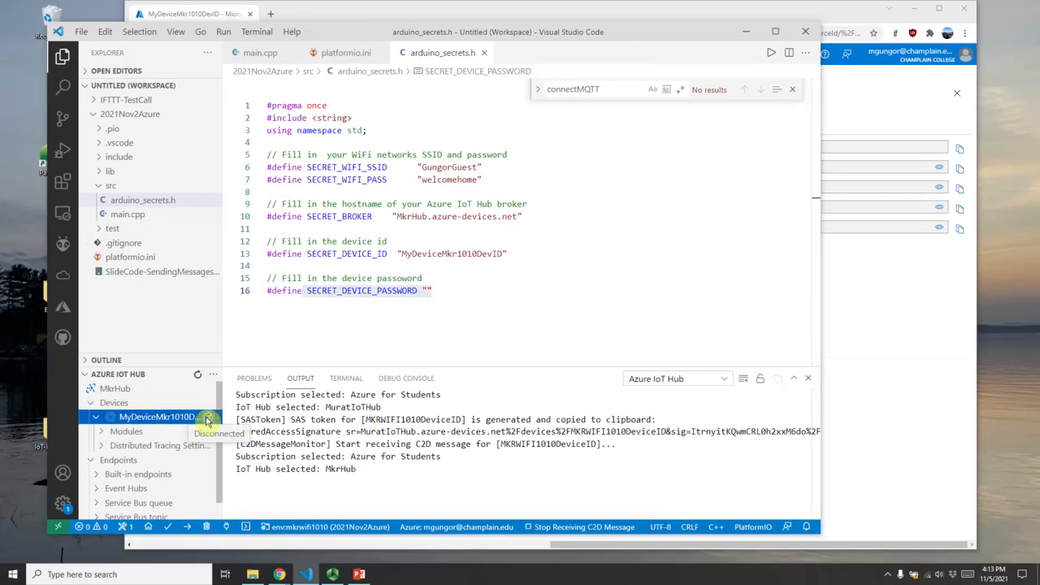
left_click(847, 381)
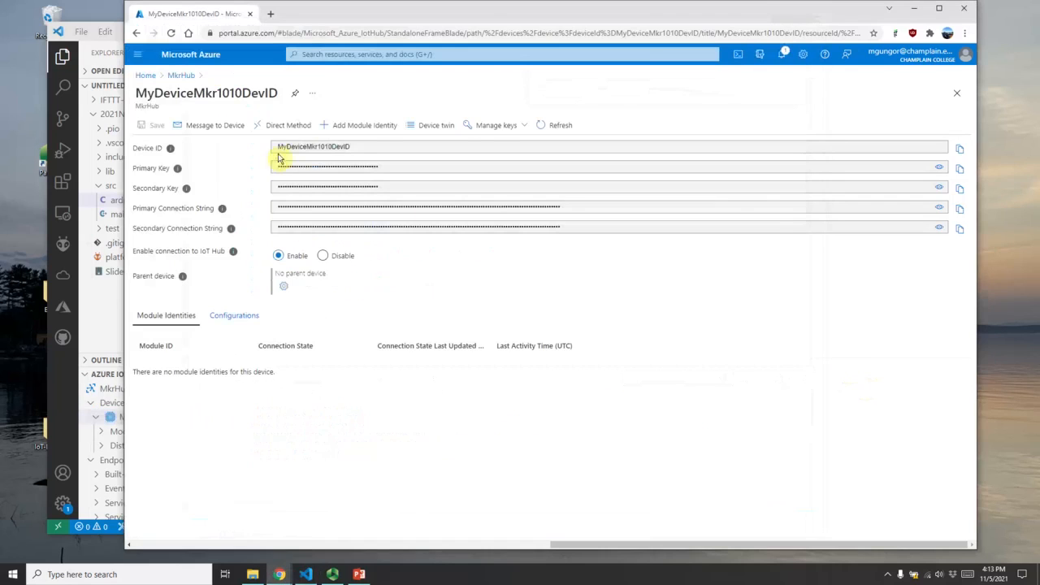
left_click(144, 76)
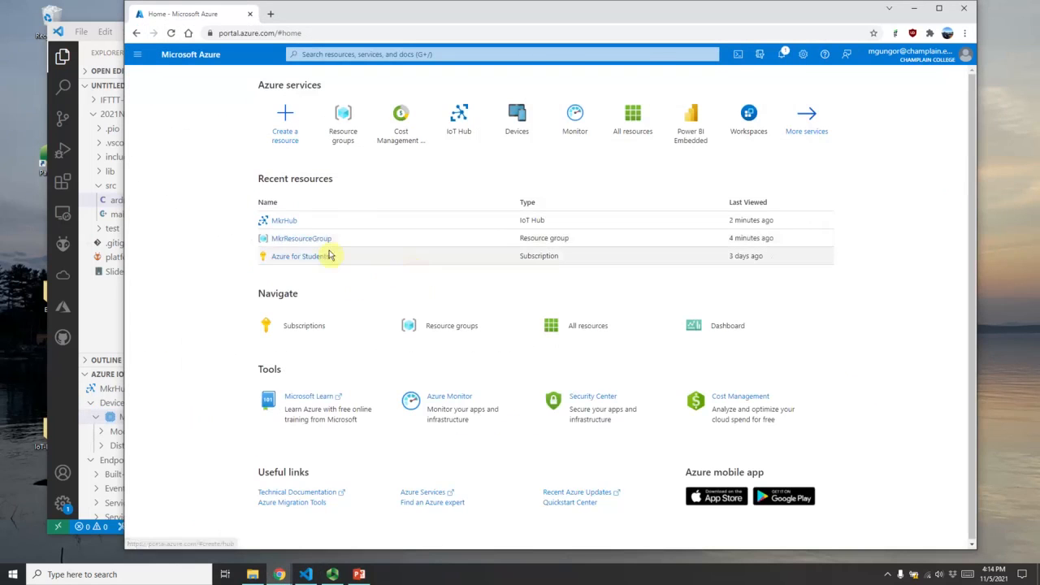
left_click(284, 222)
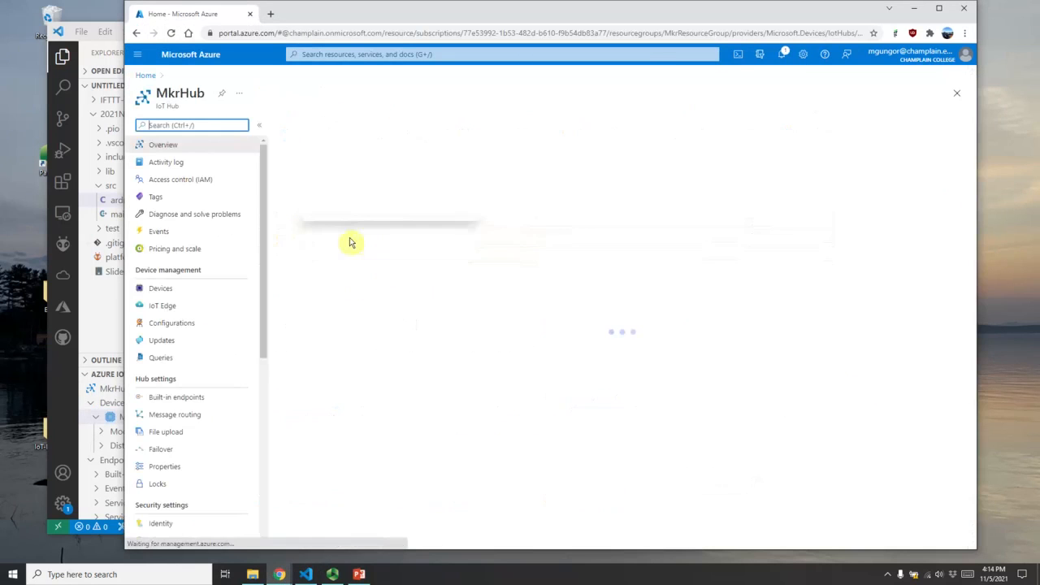
left_click(166, 288)
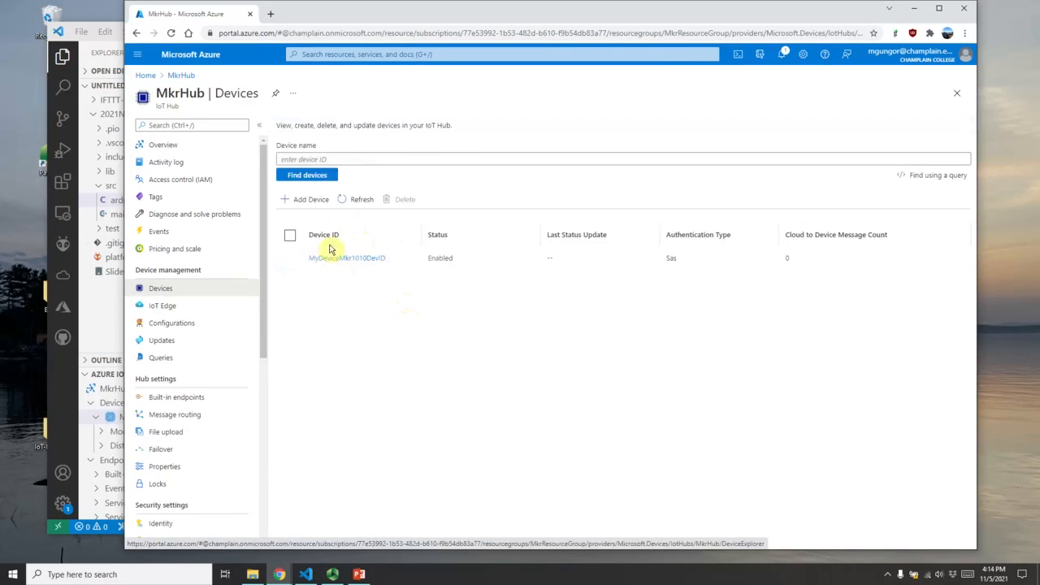
Step: Switch to Visual Studio Code and generate a SAS token for the MyDeviceMkr1010DevID device, confirming an expiration time in hours
left_click(113, 416)
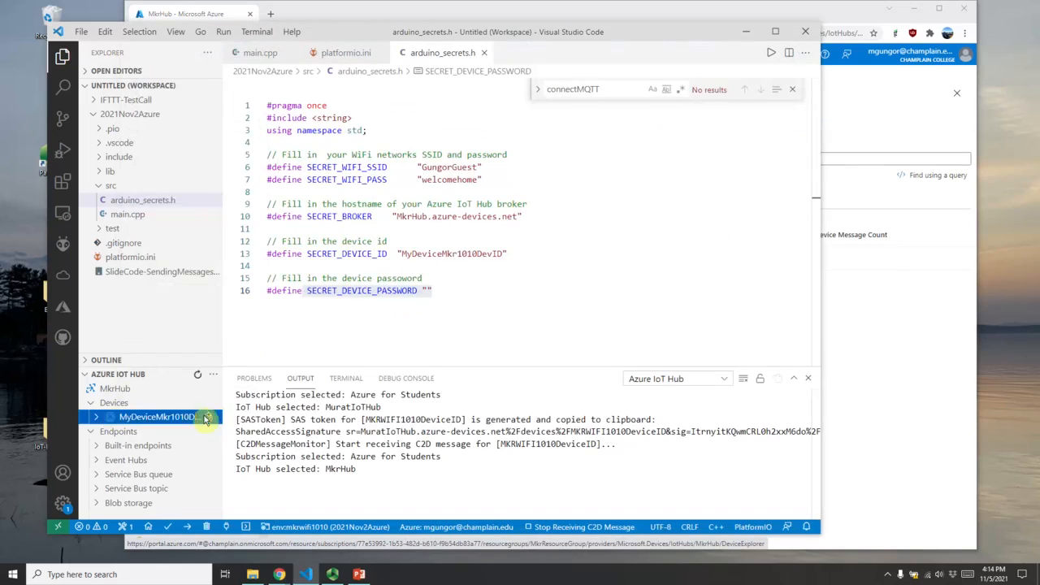
right_click(183, 420)
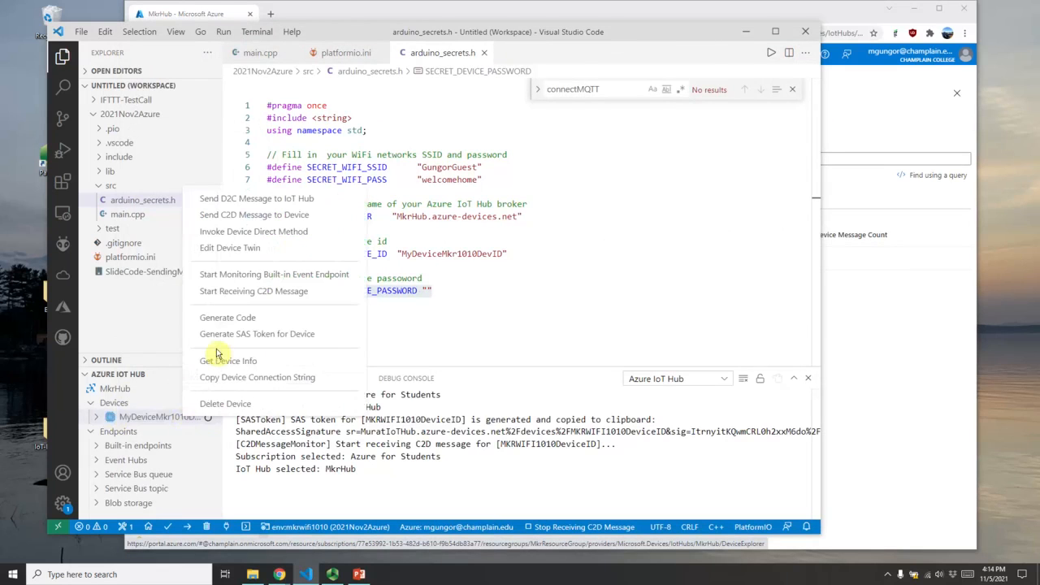
left_click(290, 334)
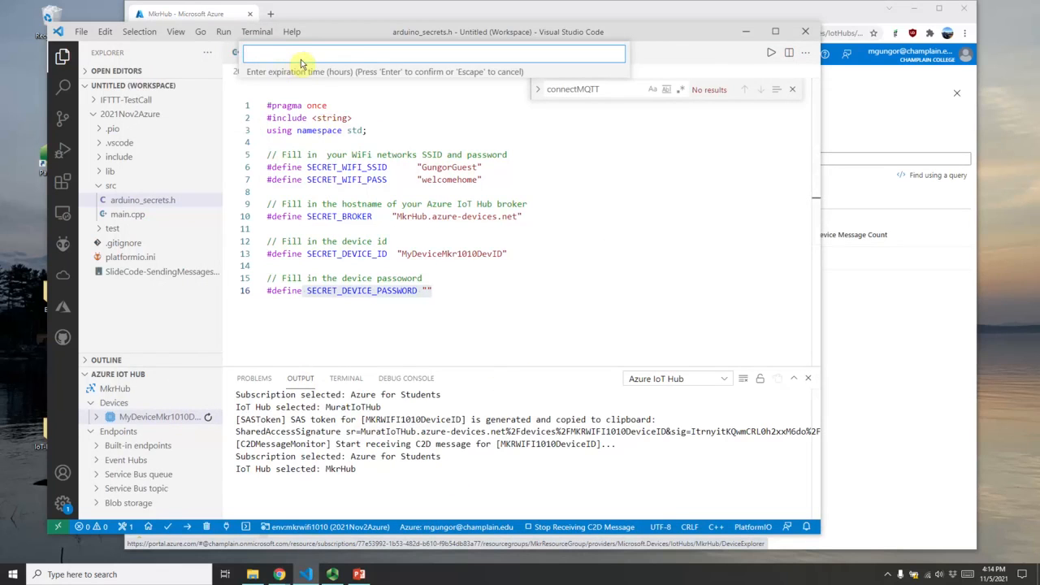
key("Return")
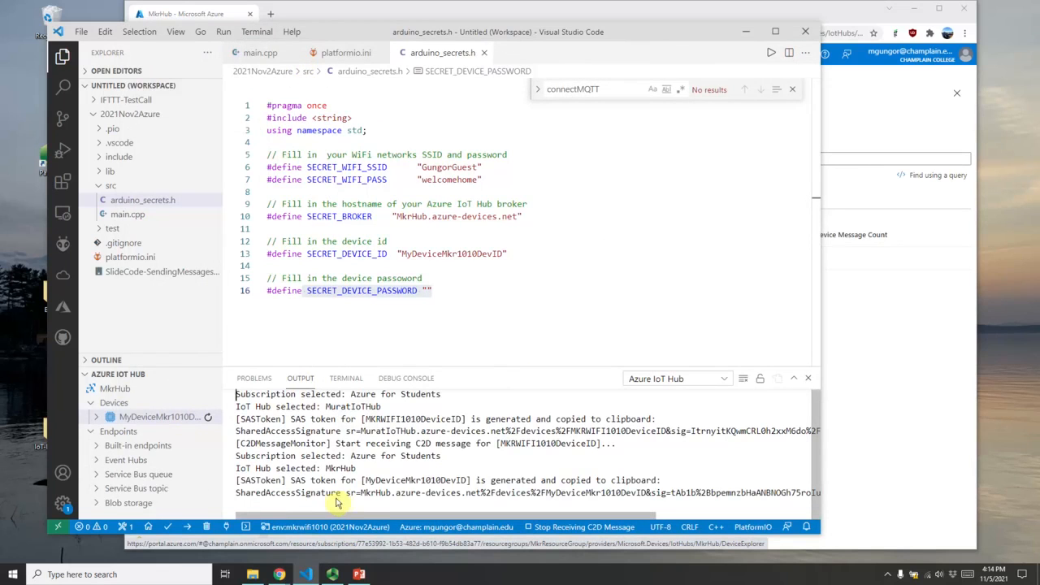
Step: Paste the generated SAS token as SECRET_DEVICE_PASSWORD in arduino_secrets.h, save the file and upload the project to the board
left_click(430, 292)
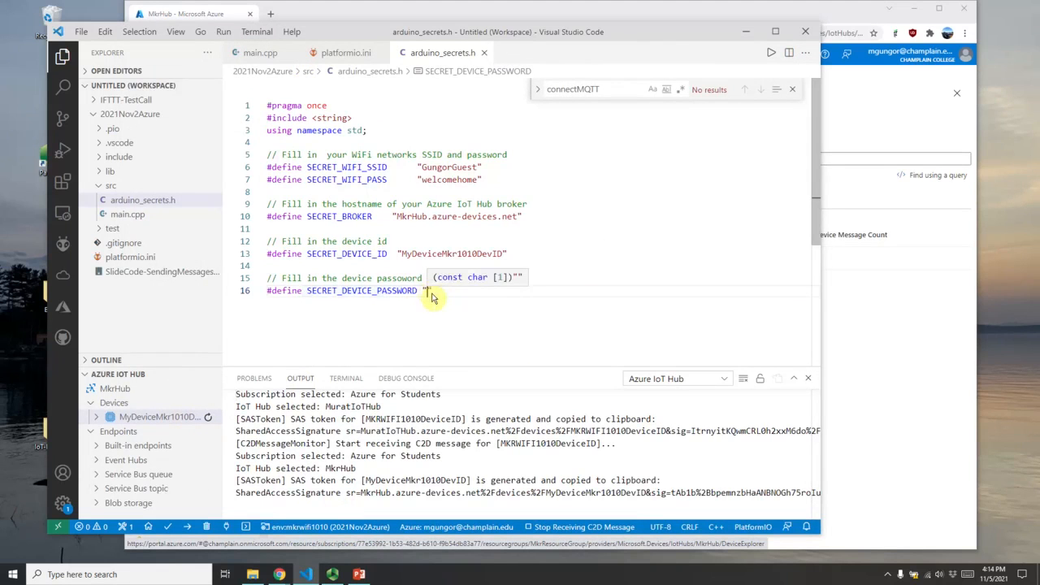
key("ctrl+v")
key("Home")
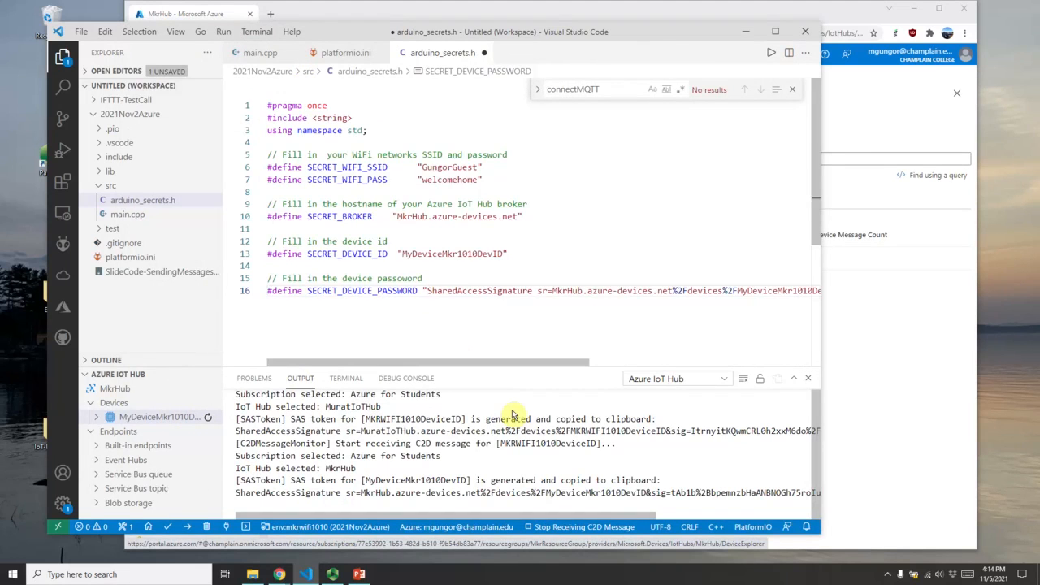
key("ctrl+s")
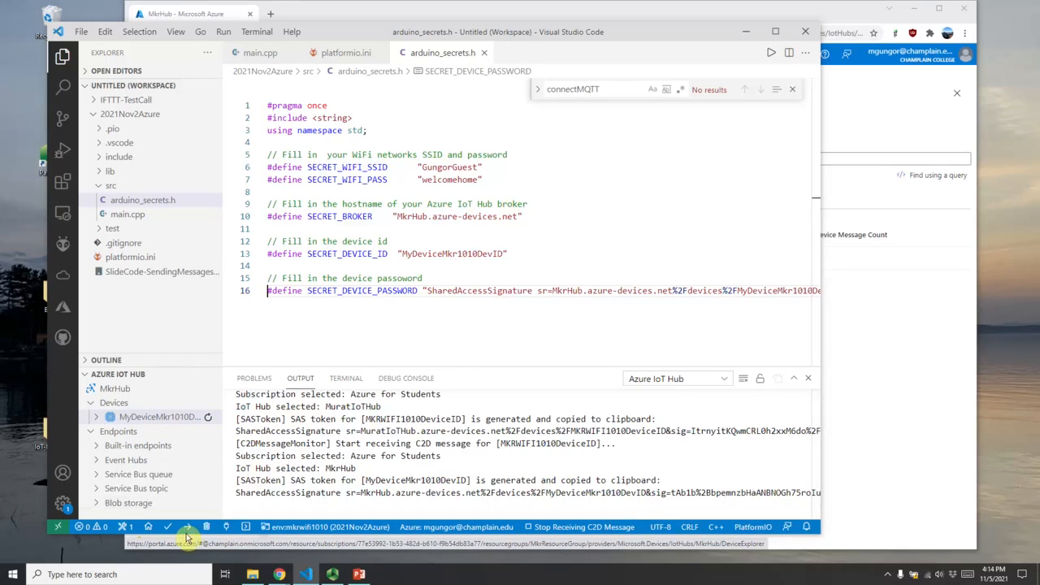
left_click(299, 481)
left_click(187, 528)
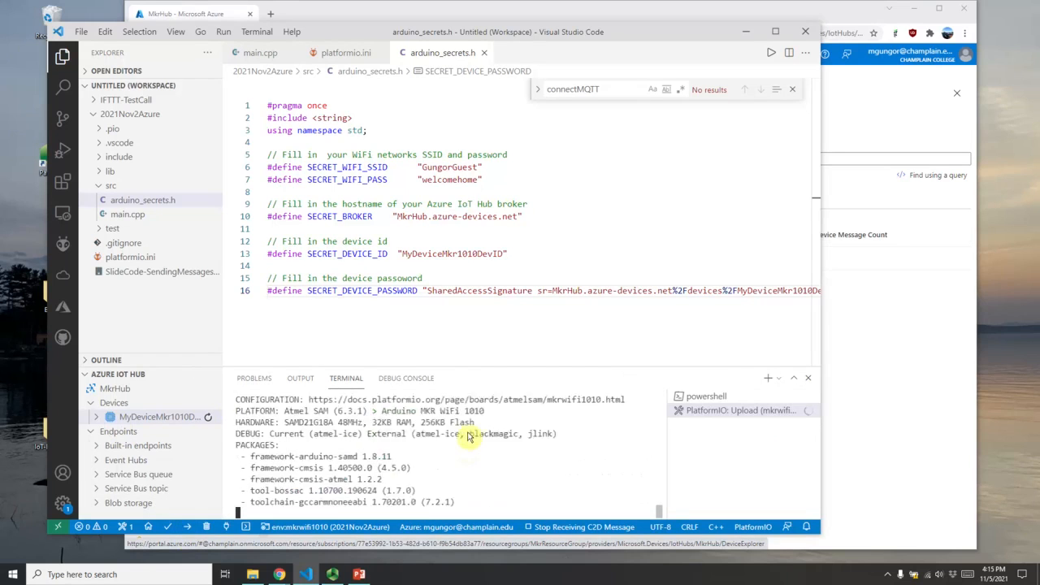
Step: In a new browser tab, search Google for "mkr wifi 1010" and open the Arduino store page for the Arduino MKR WiFi 1010
left_click(871, 338)
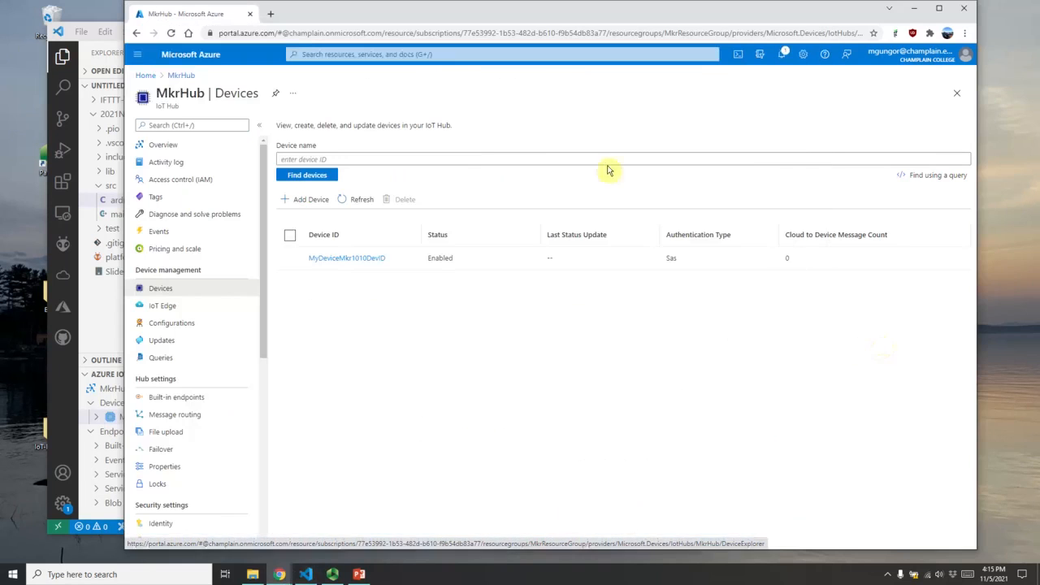
left_click(268, 16)
type("mkg")
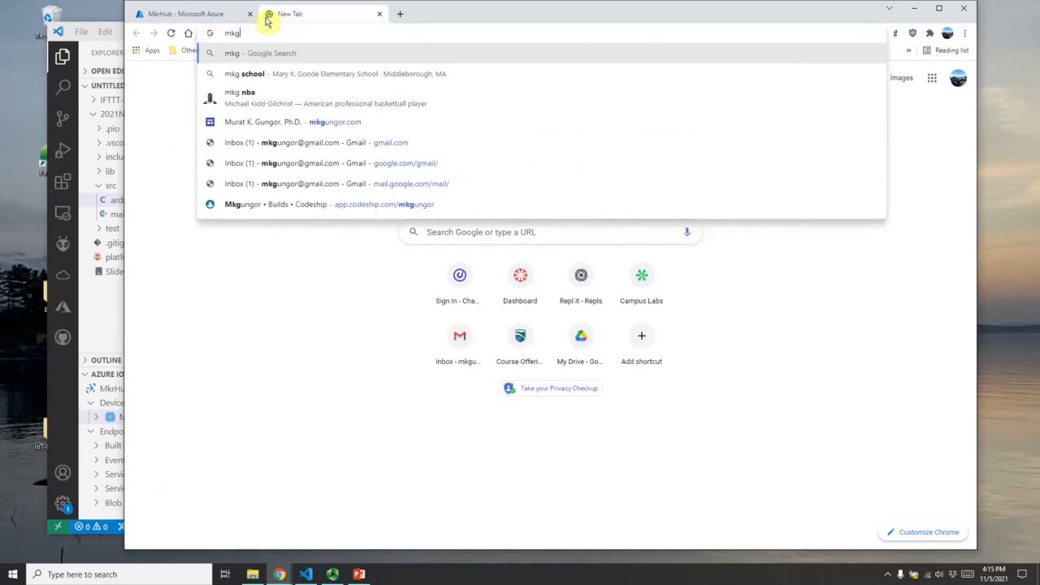
key("BackSpace")
type("r")
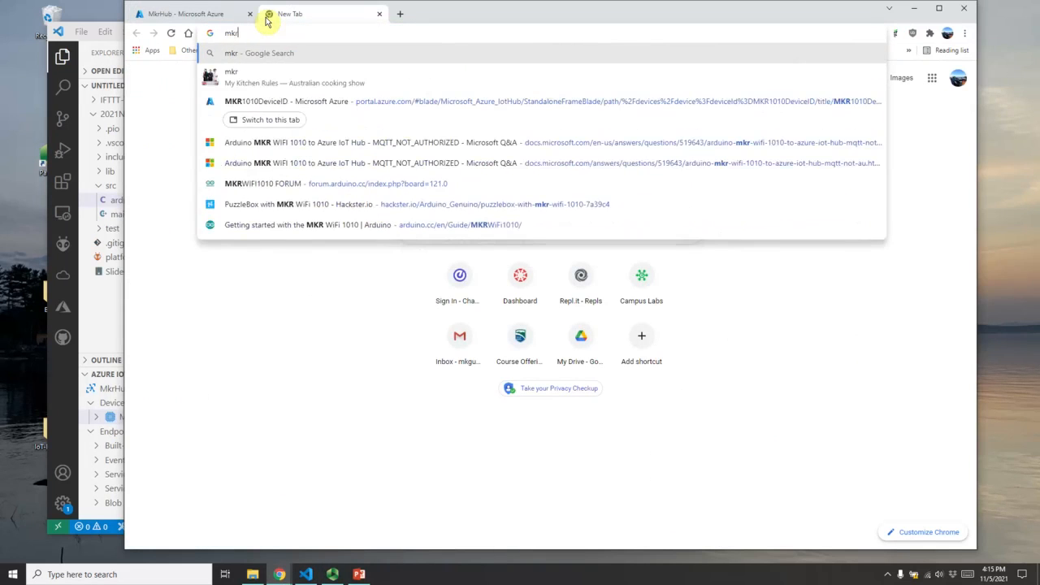
type(" wifi ")
type("1")
key("Down")
key("Down")
key("Return")
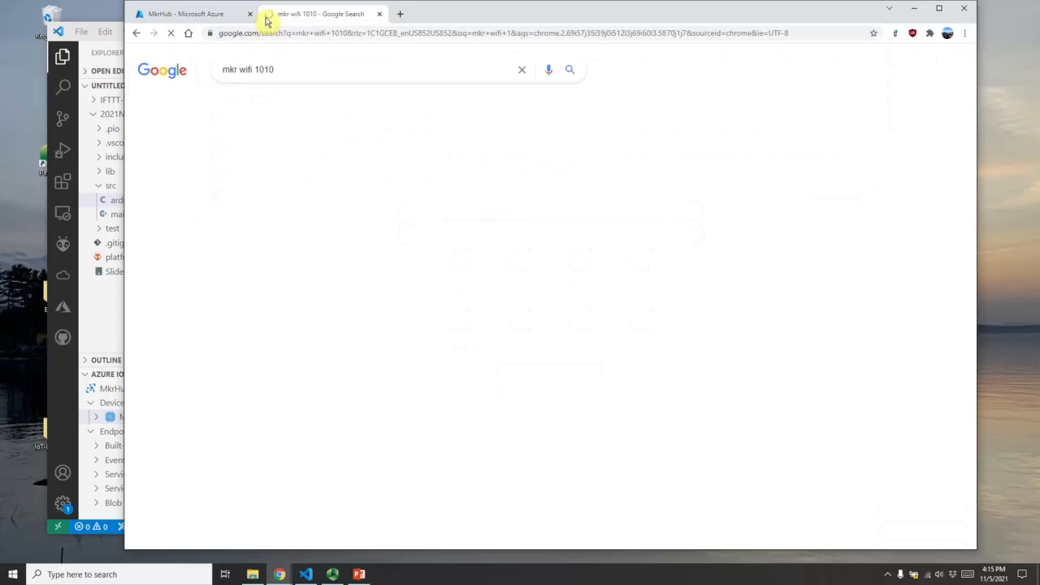
middle_click(244, 160)
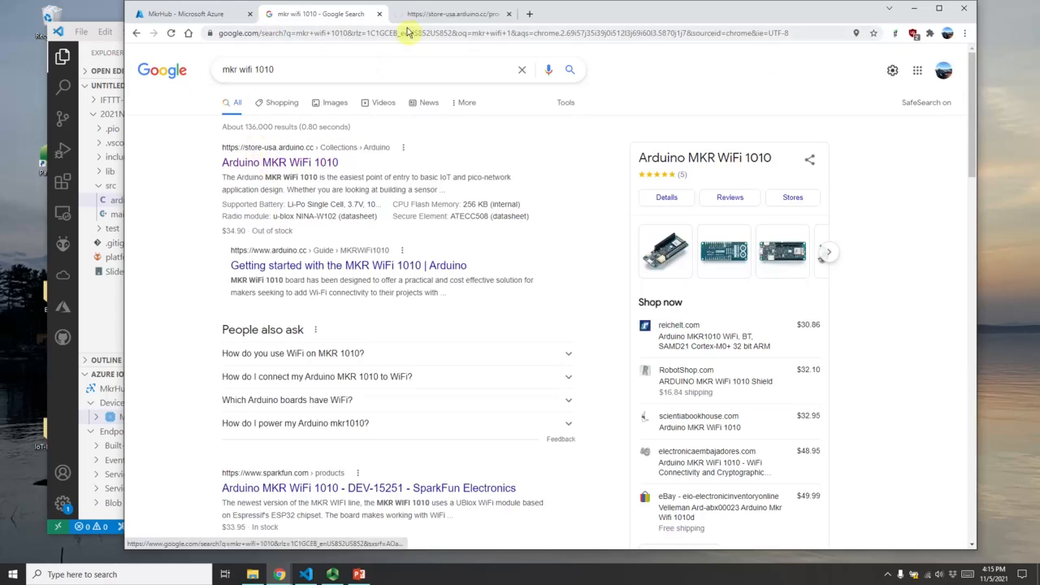
left_click(425, 17)
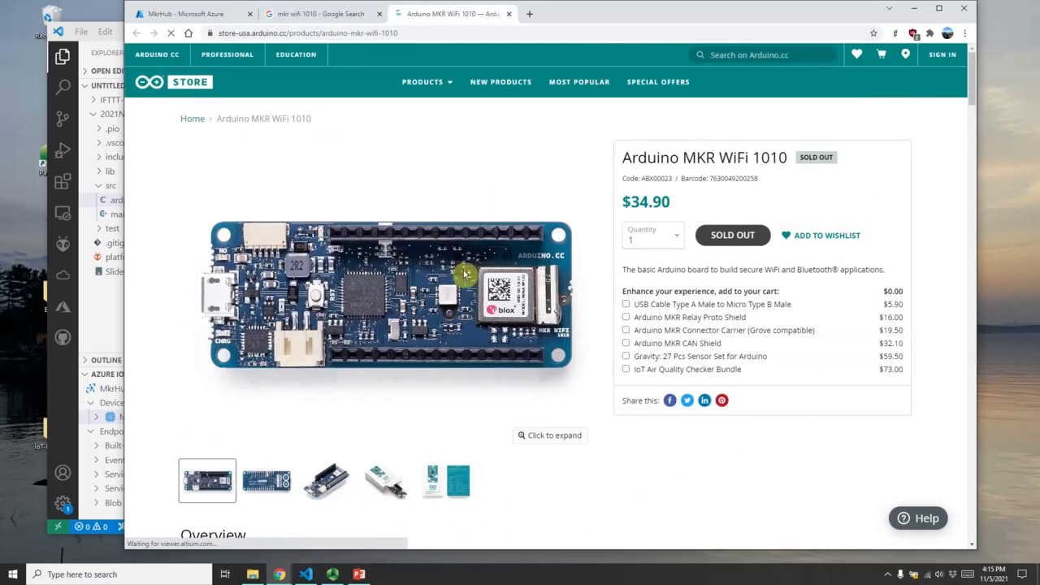
Step: View the angled product photo of the Arduino MKR WiFi 1010 board on its store page
left_click(321, 479)
scroll(413, 457, "down", 1)
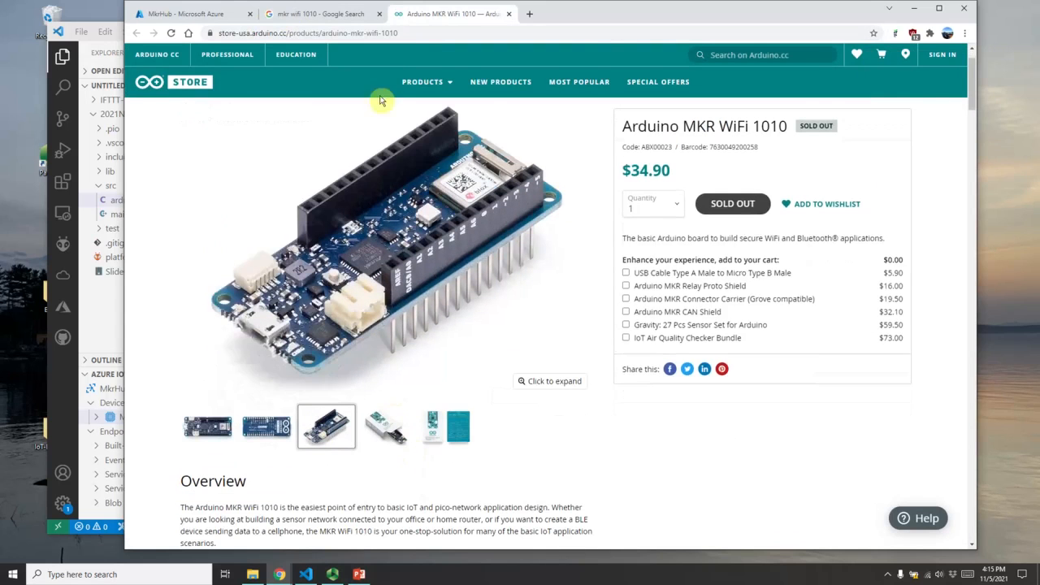
left_click(413, 34)
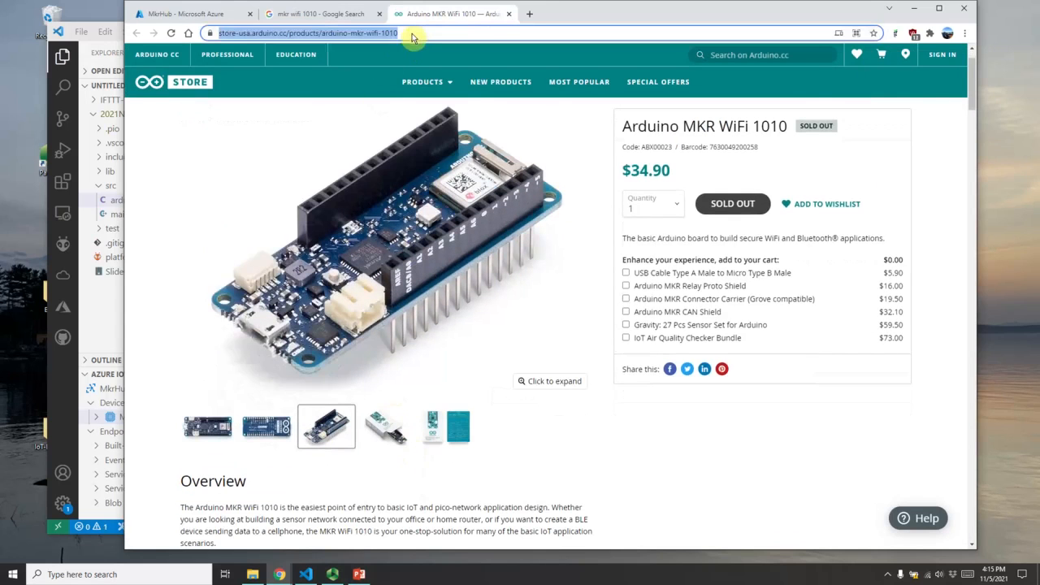
Step: Switch to Visual Studio Code and examine the serial monitor output for the MQTT broker connection and the published temperature and humidity messages
left_click(97, 340)
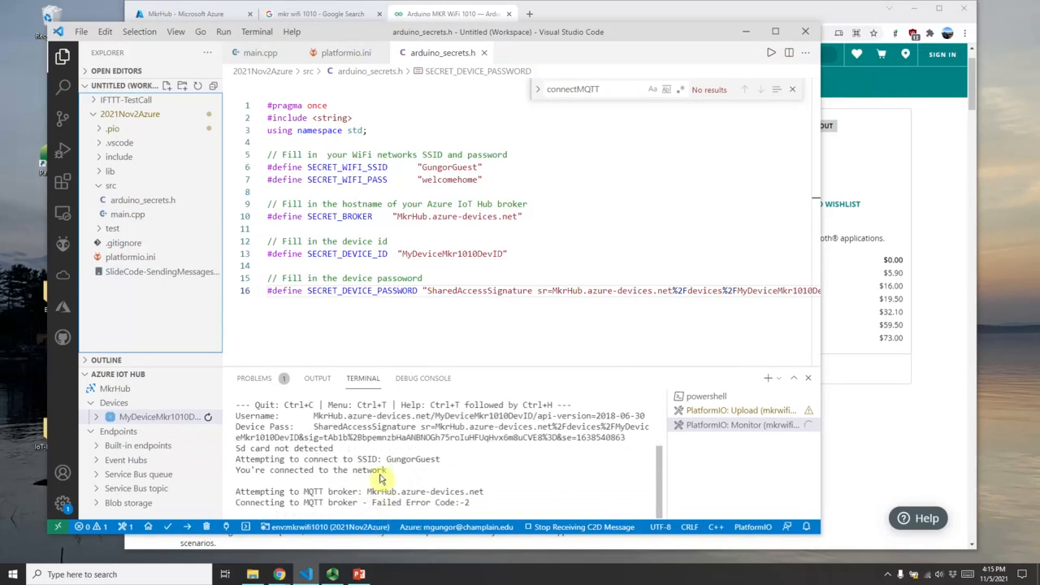
left_click_drag(255, 471, 493, 493)
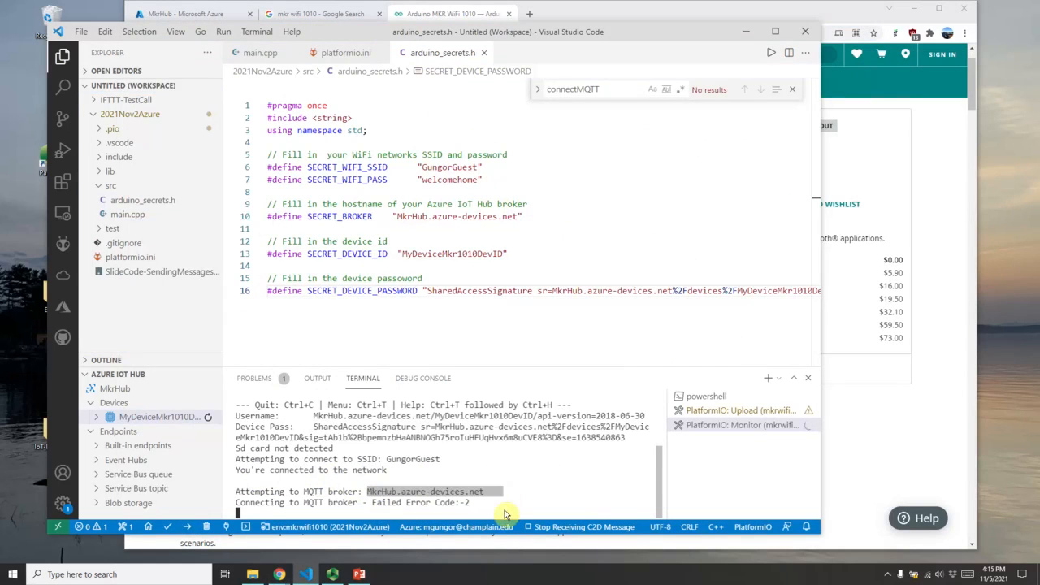
left_click(495, 462)
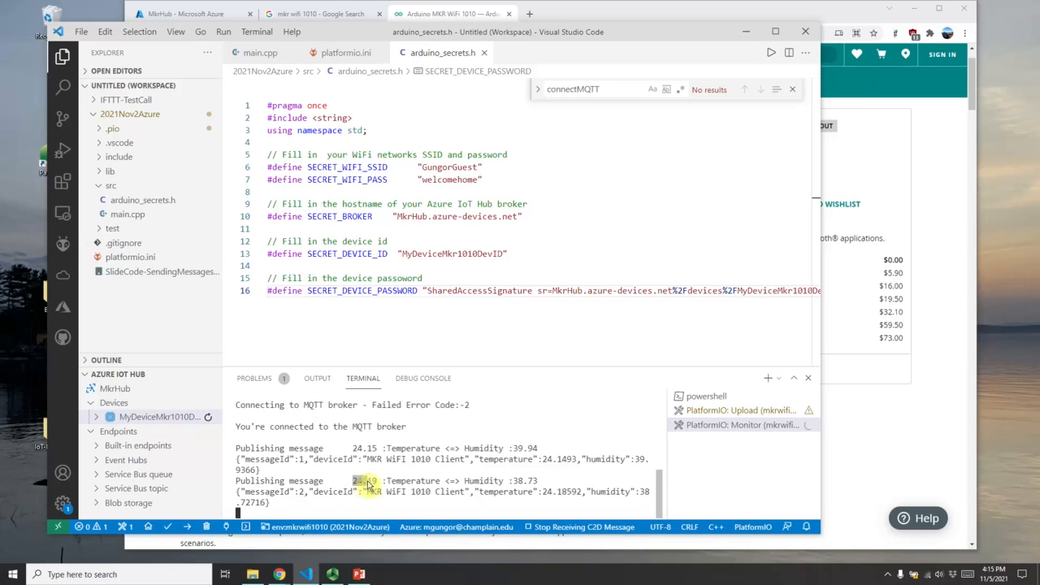
left_click_drag(482, 481, 538, 485)
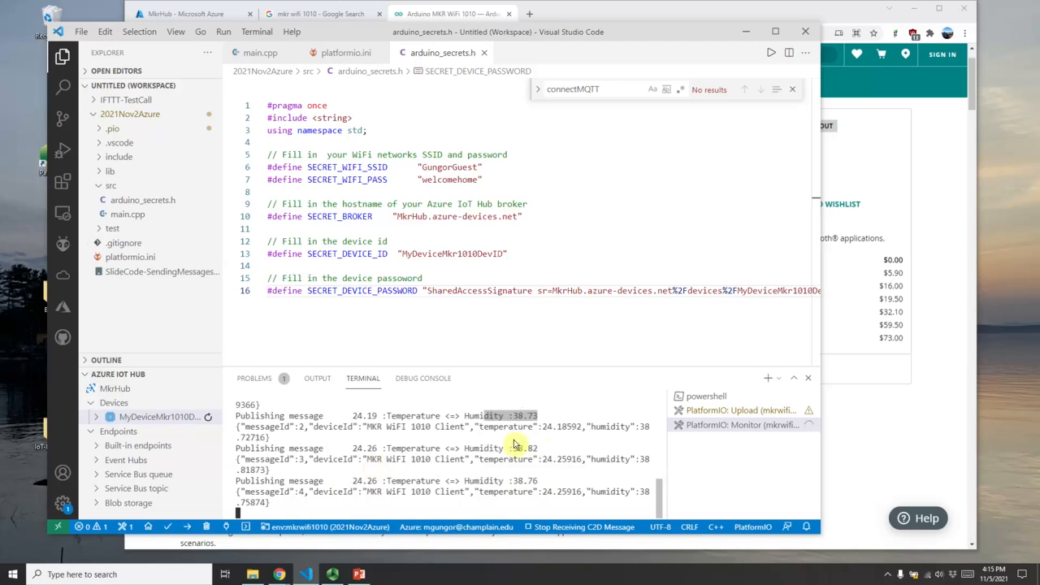
left_click_drag(513, 481, 559, 486)
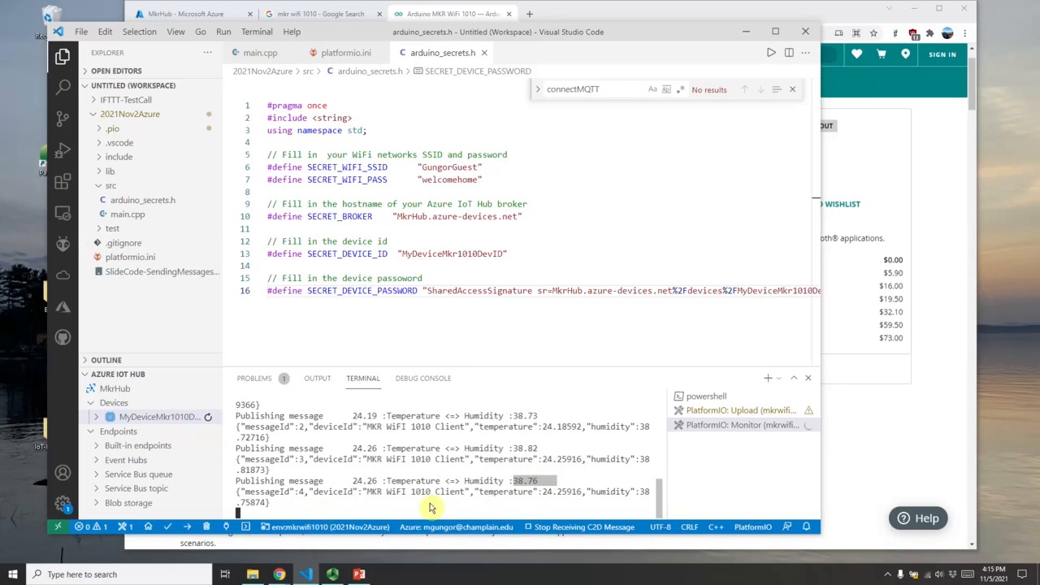
Step: In the browser, search Google for "iot carrier arduino" and open the Arduino store page for the Arduino MKR IoT Carrier
left_click(885, 406)
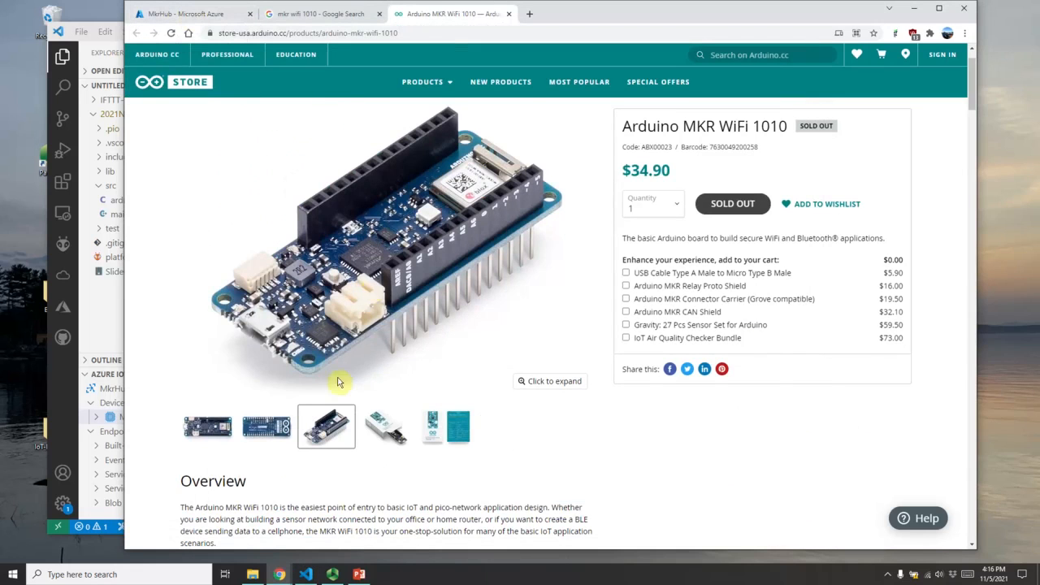
left_click(349, 34)
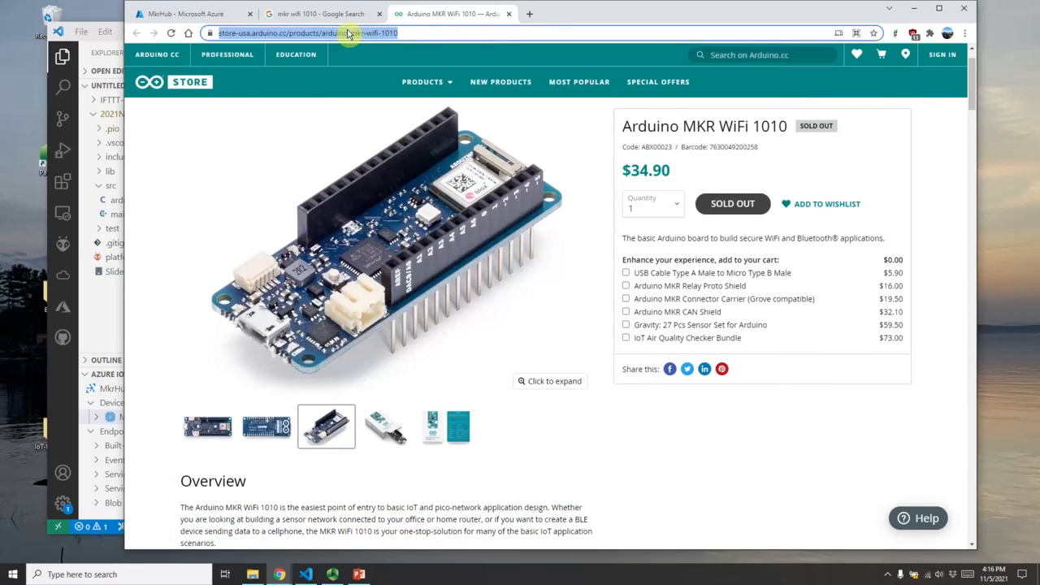
type("iot car")
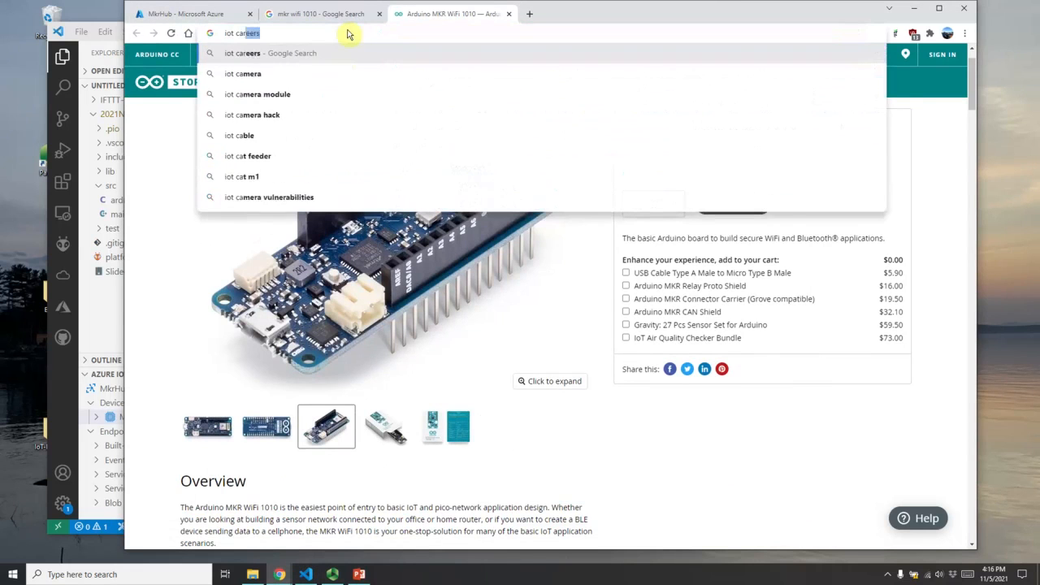
type("rier")
key("Down")
key("Return")
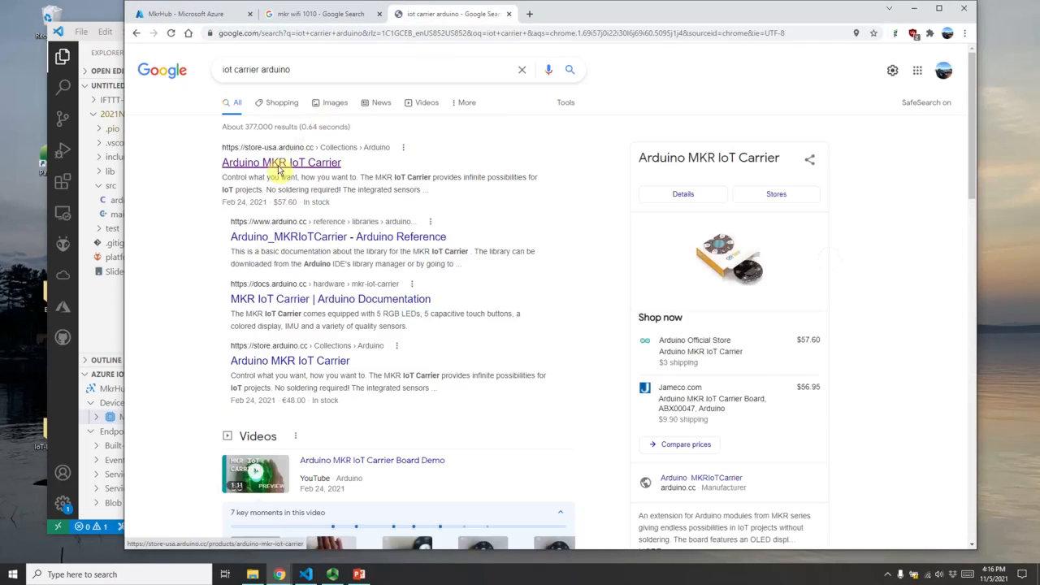
left_click(280, 165)
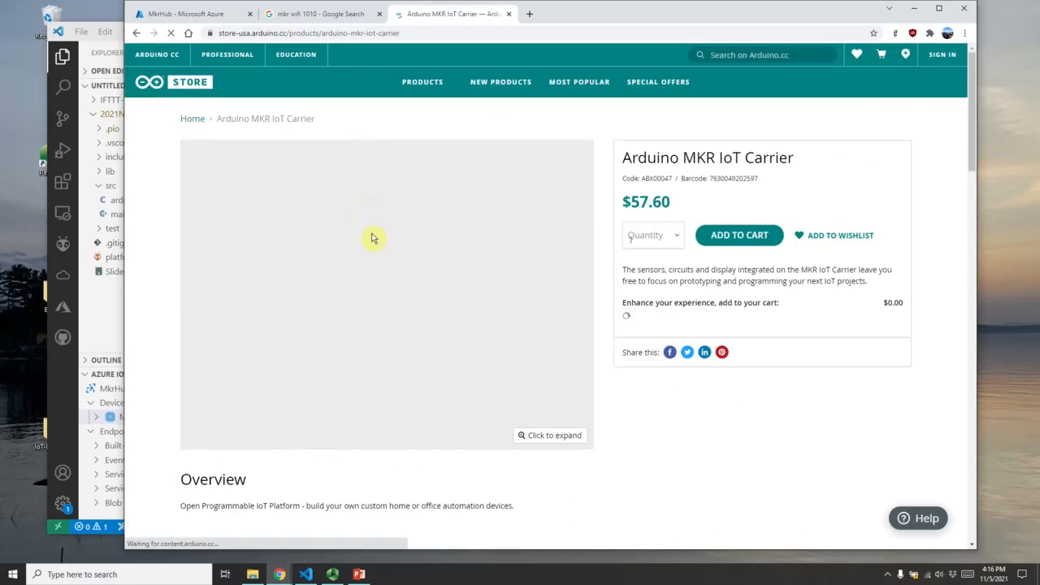
Step: View the product photos of the MKR IoT Carrier's back with the board socket and its front with the round display
scroll(268, 379, "down", 2)
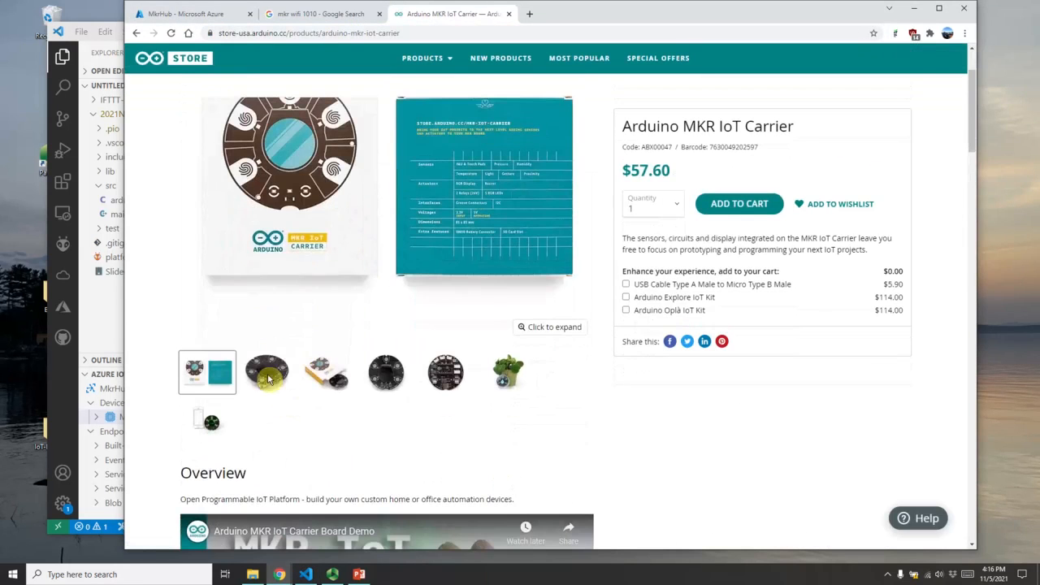
scroll(268, 378, "down", 2)
left_click(444, 262)
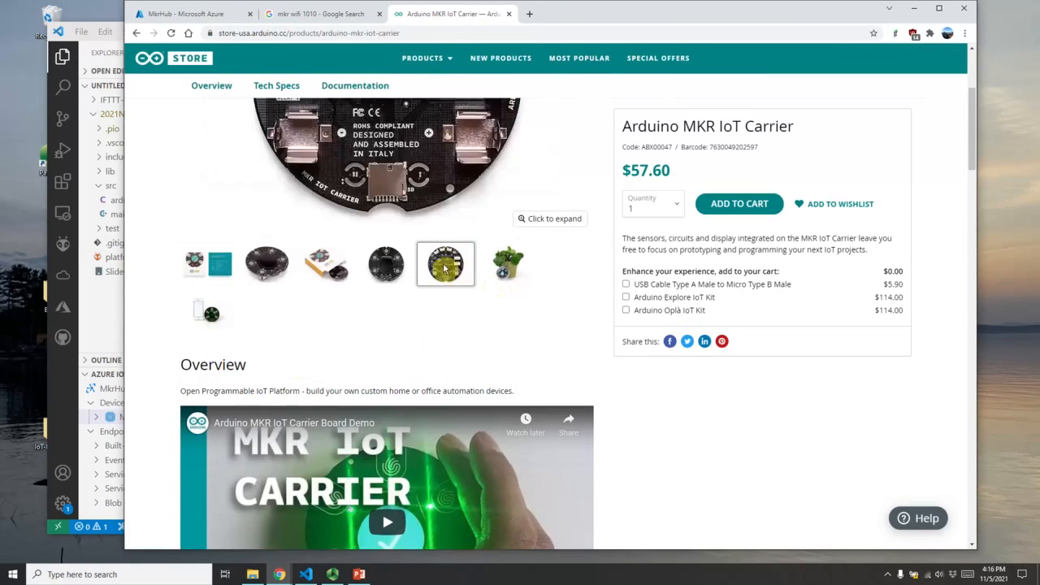
scroll(422, 257, "up", 2)
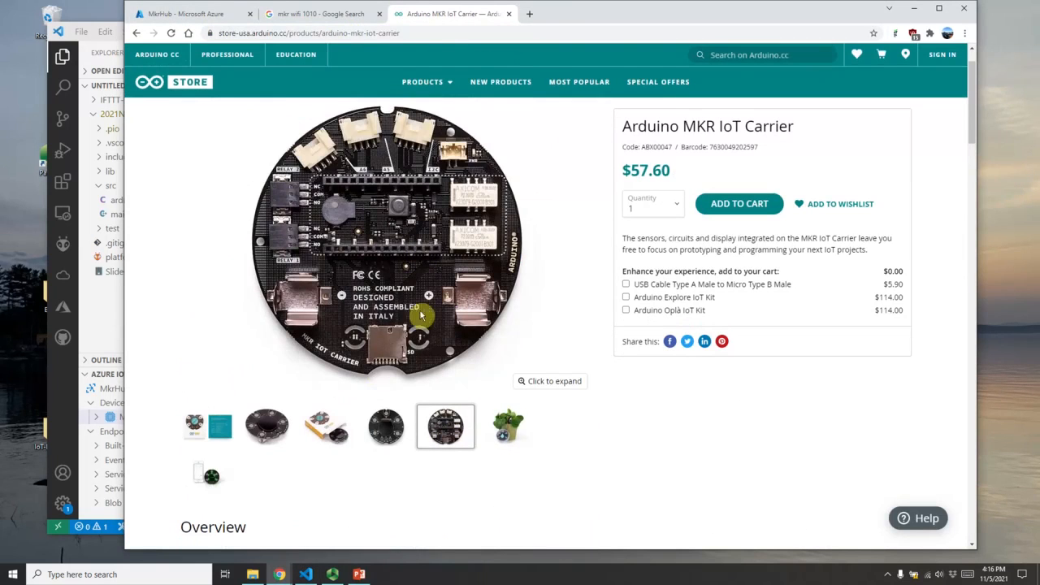
left_click(378, 425)
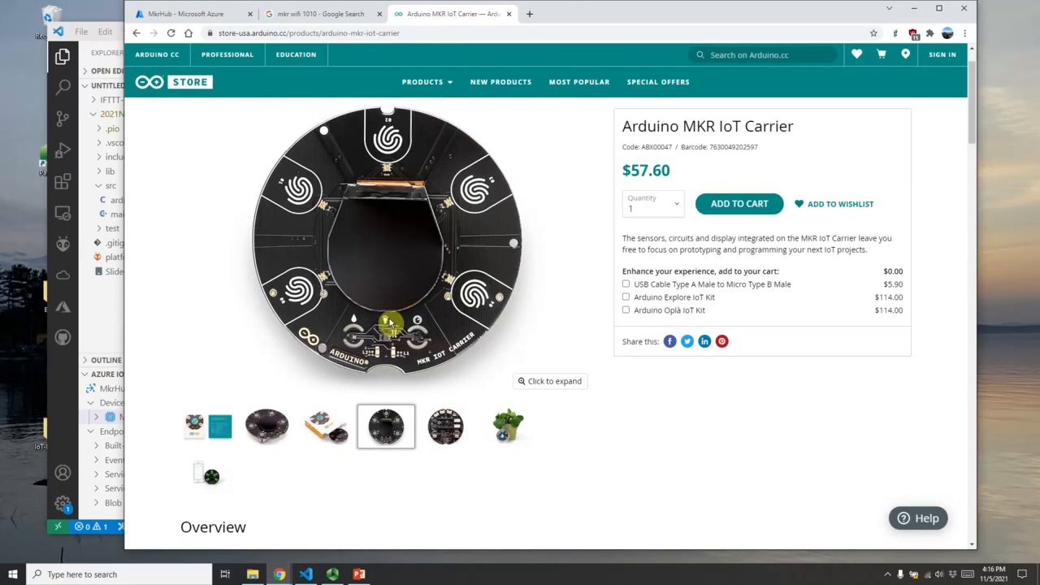
Step: View the product photo of the MKR IoT Carrier standing next to a smartphone
left_click(271, 416)
left_click(214, 478)
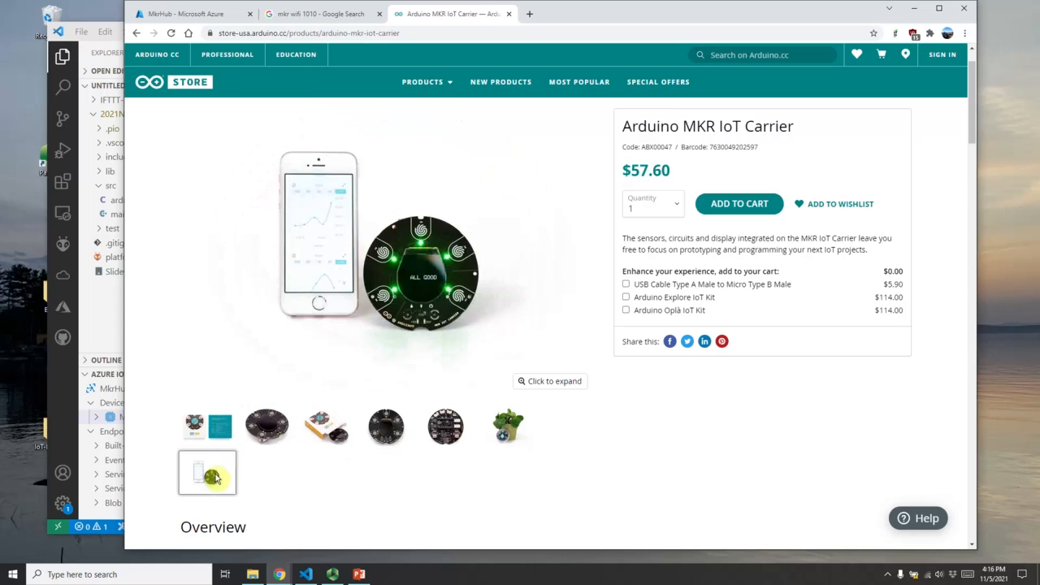
Step: Open the MkrHub overview in the Azure portal, and check the published messages in Visual Studio Code's serial monitor
left_click(203, 16)
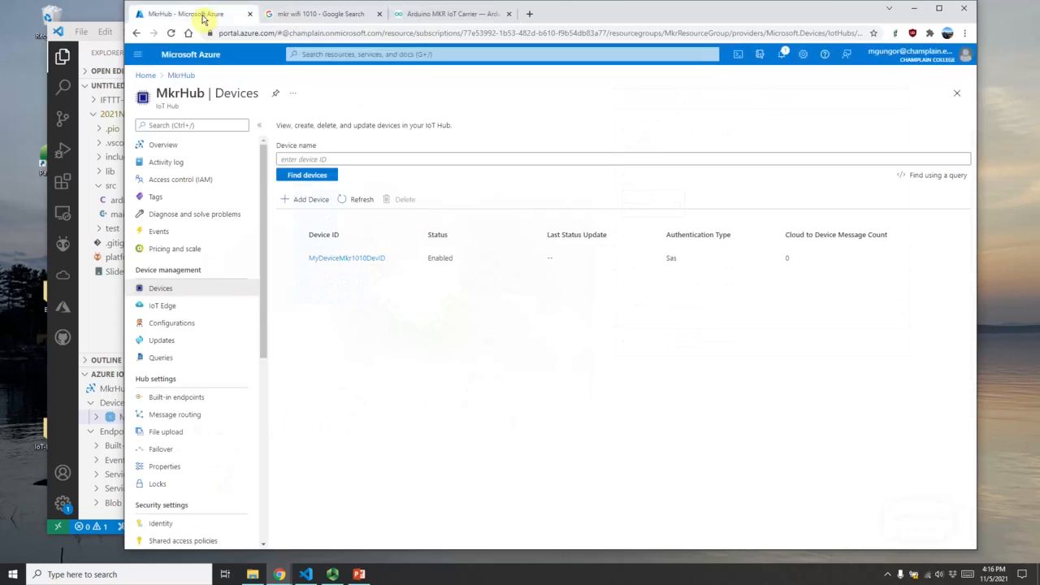
left_click(161, 145)
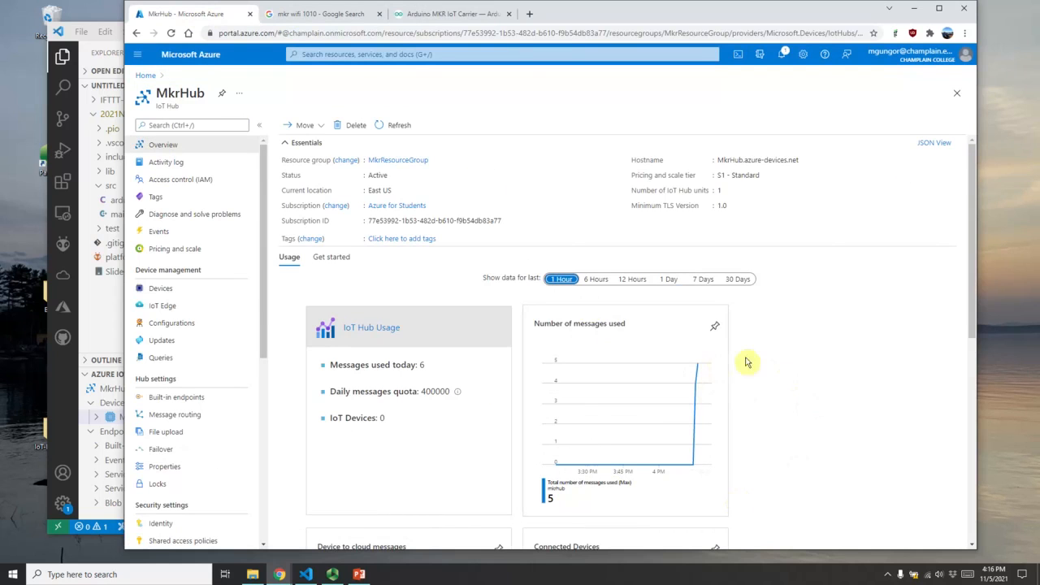
left_click(95, 348)
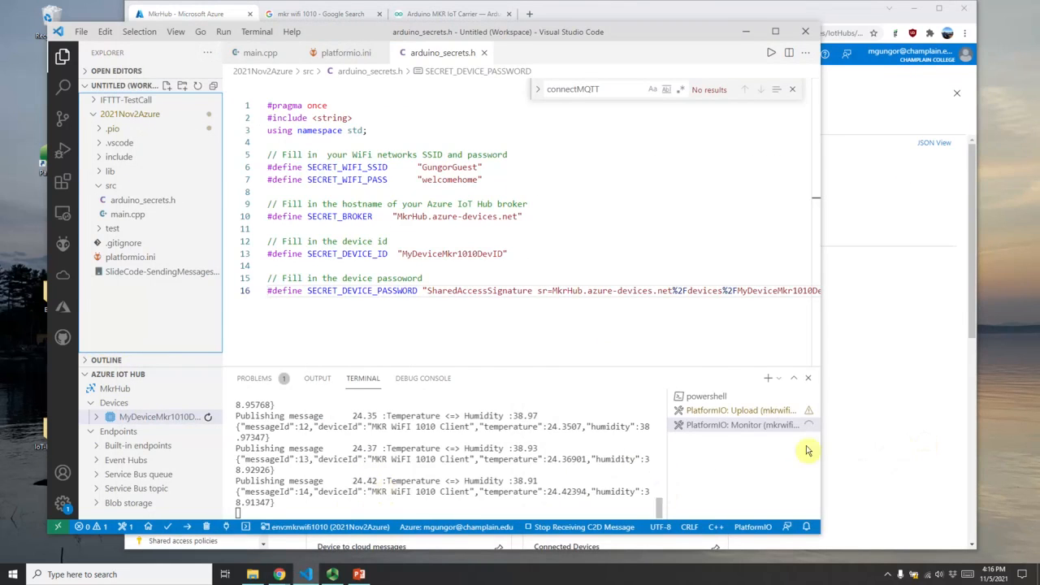
Step: In the Azure portal, open device MyDeviceMkr1010DevID of MkrHub, with the browser window narrowed to reveal the Visual Studio Code terminal beside it
left_click(855, 443)
left_click(154, 287)
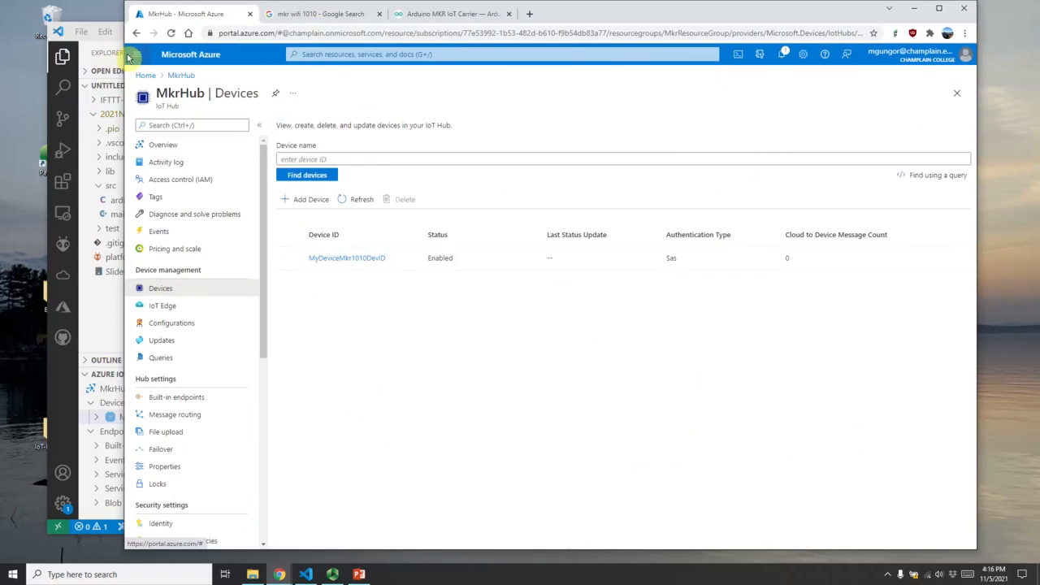
left_click_drag(126, 60, 500, 83)
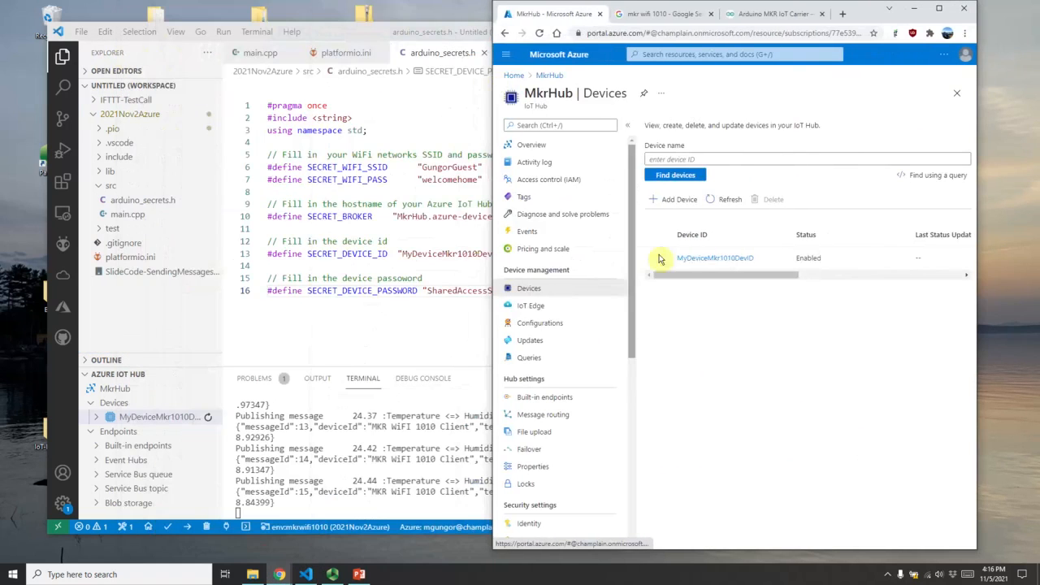
left_click(703, 260)
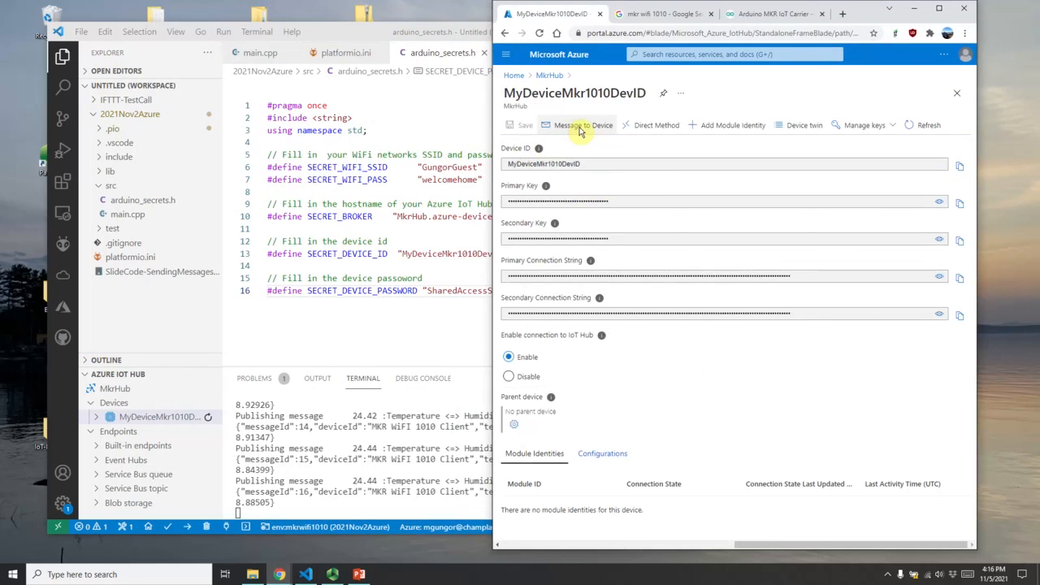
Step: Send the cloud-to-device message "Hello from Azure HEEEEEY" to MyDeviceMkr1010DevID
left_click(581, 128)
left_click(538, 297)
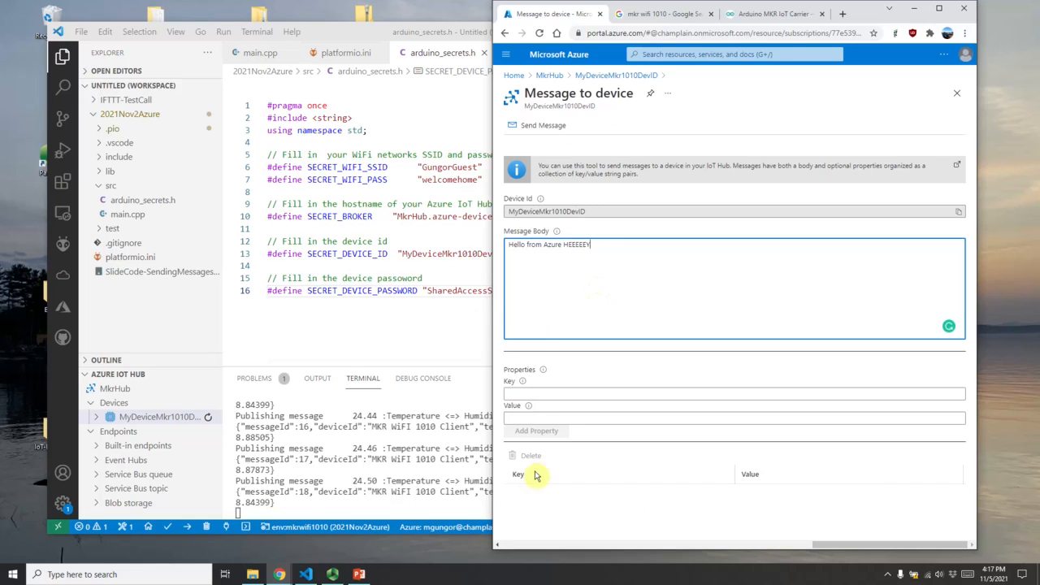
left_click(527, 124)
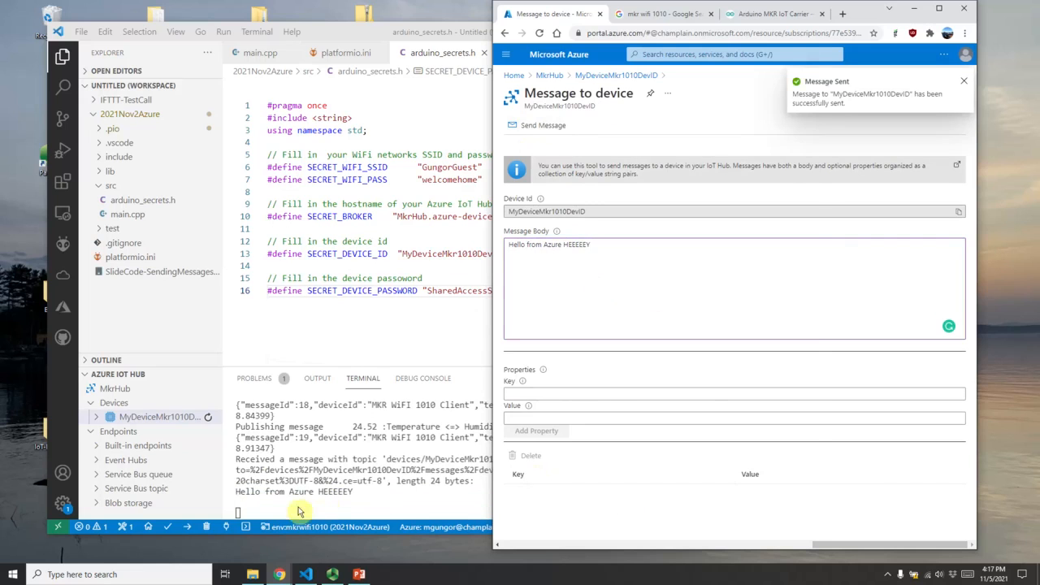
Step: Highlight the received Azure message in the Visual Studio Code terminal, and send the same message again from the portal
left_click(248, 497)
left_click_drag(379, 494, 266, 494)
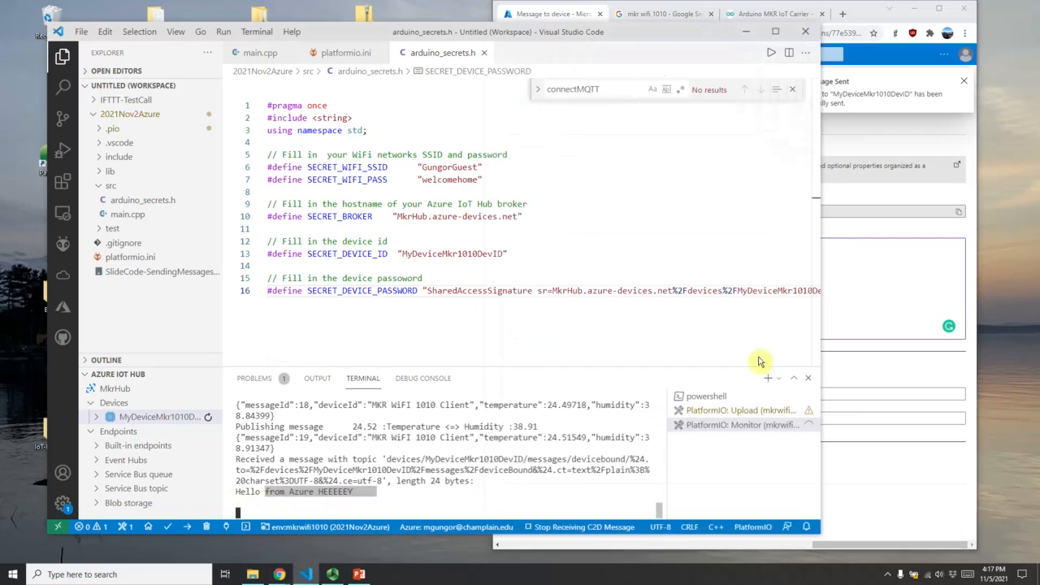
left_click(818, 297)
left_click(534, 130)
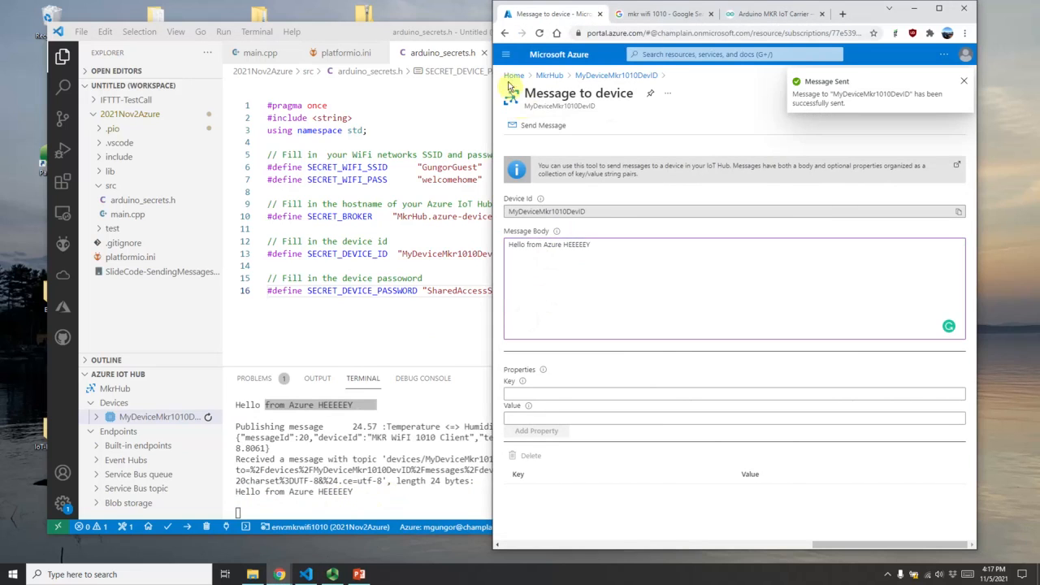
Step: Return to the MkrHub overview, discarding the unsaved message edits, and widen the browser window
left_click(549, 75)
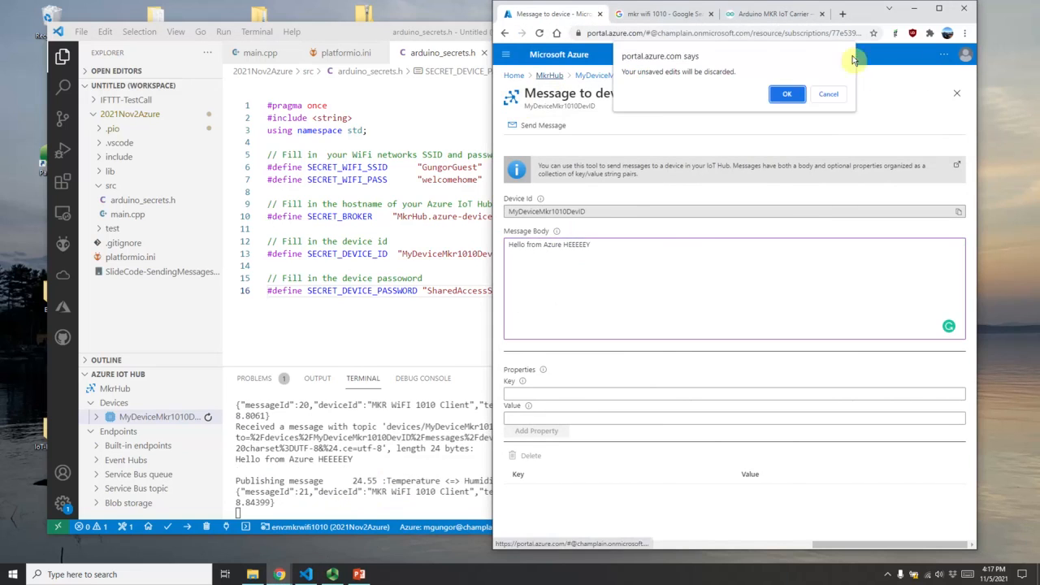
left_click(787, 95)
left_click(554, 159)
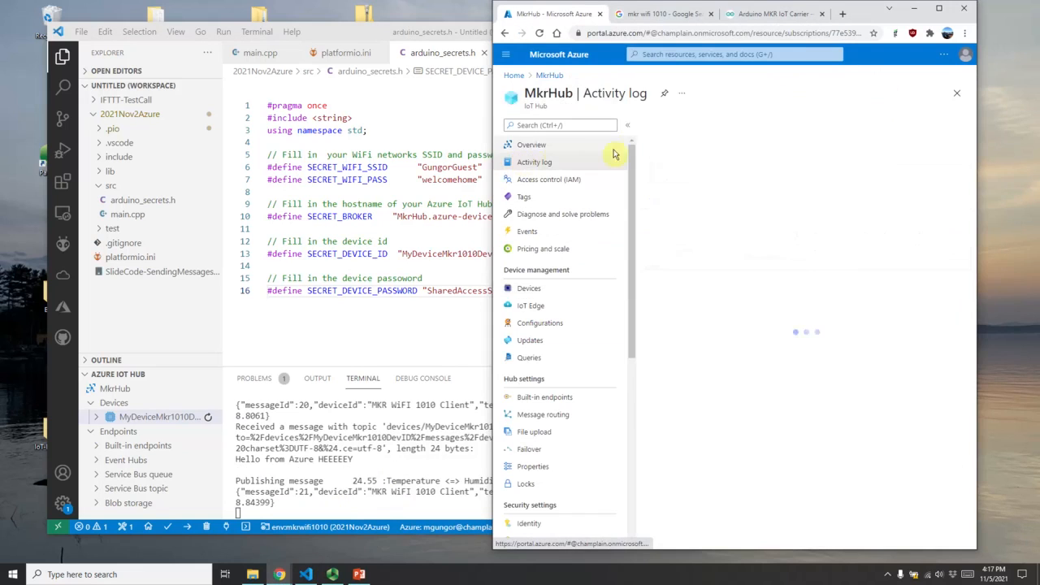
left_click(530, 144)
left_click_drag(491, 169, 171, 169)
Step: Review MkrHub's usage charts for the last hour and refresh the overview
left_click(584, 279)
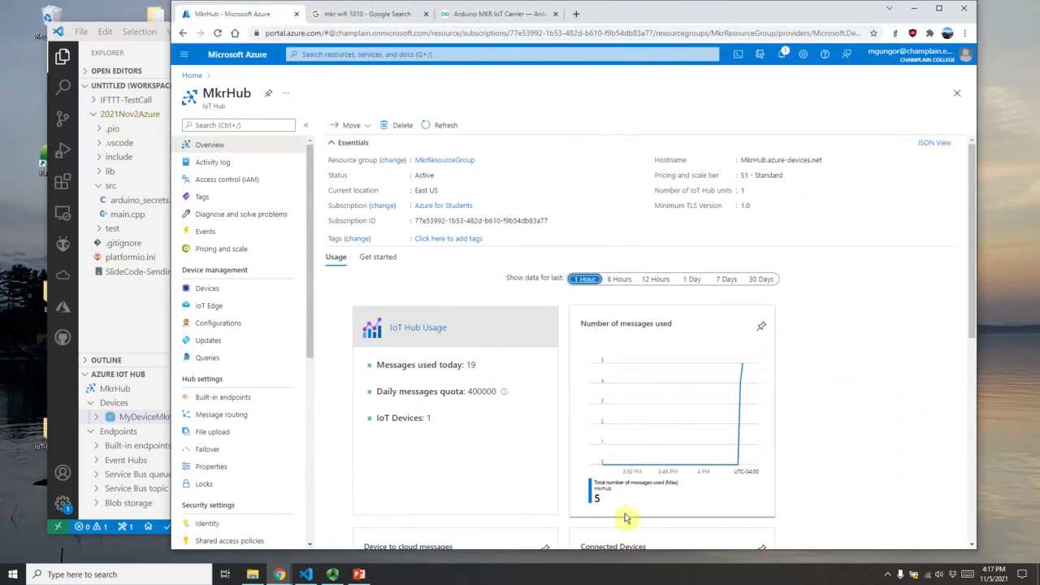
scroll(862, 427, "down", 4)
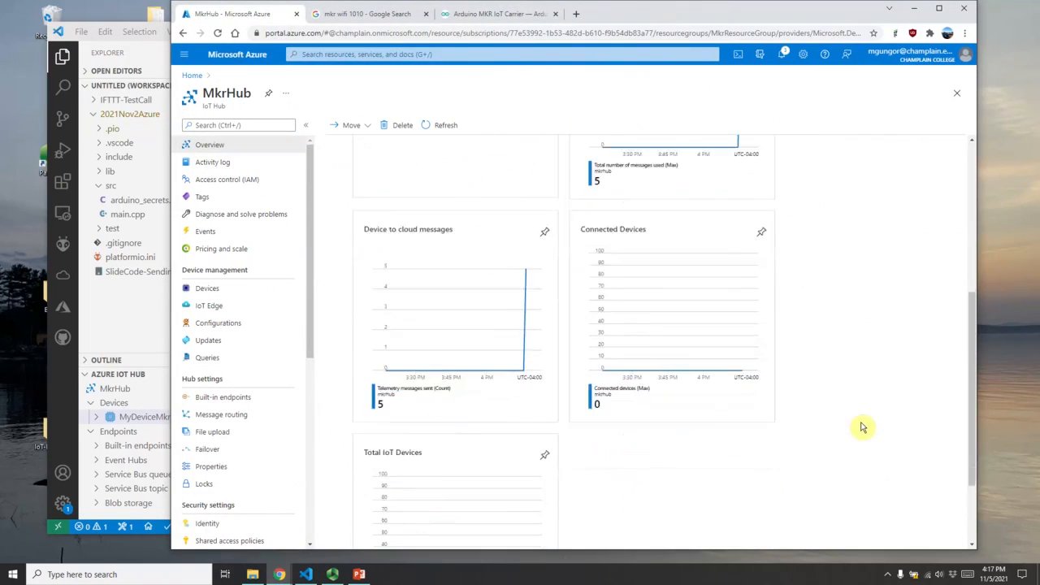
scroll(859, 425, "up", 5)
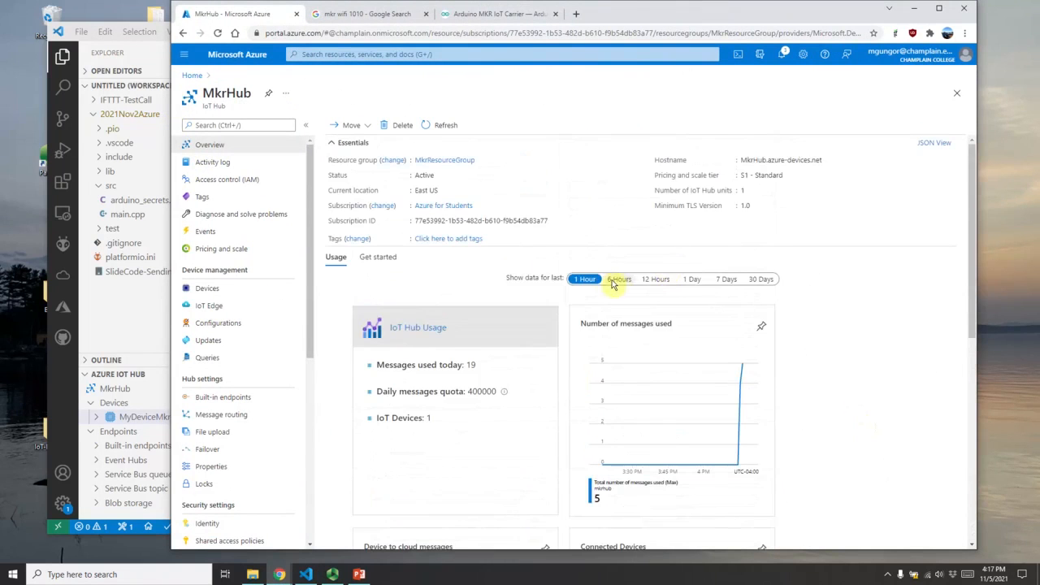
left_click(443, 125)
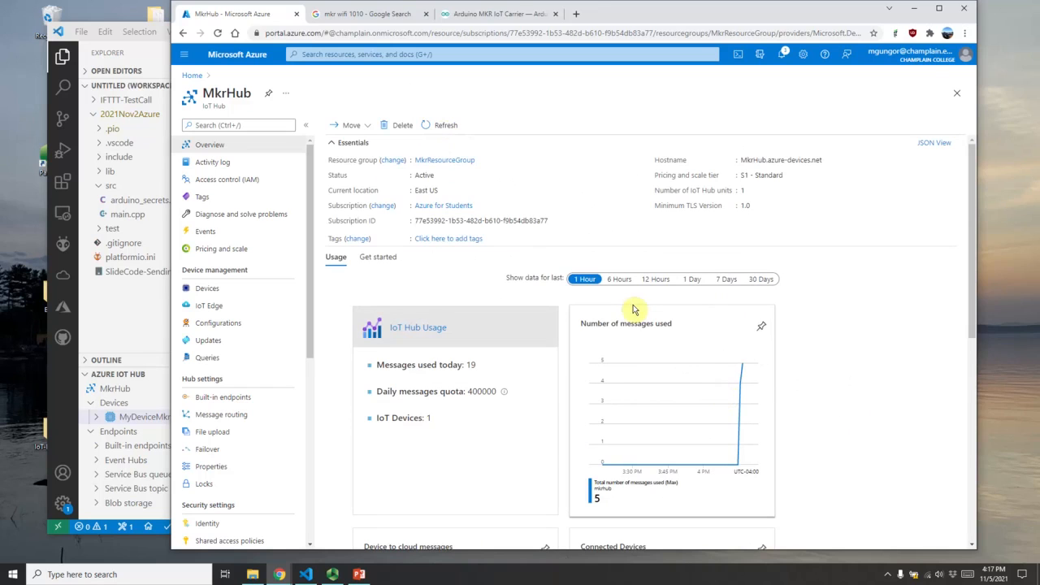
Step: Switch to Visual Studio Code and examine the latest published temperature and humidity messages in the serial monitor
left_click(139, 422)
left_click_drag(350, 461, 358, 515)
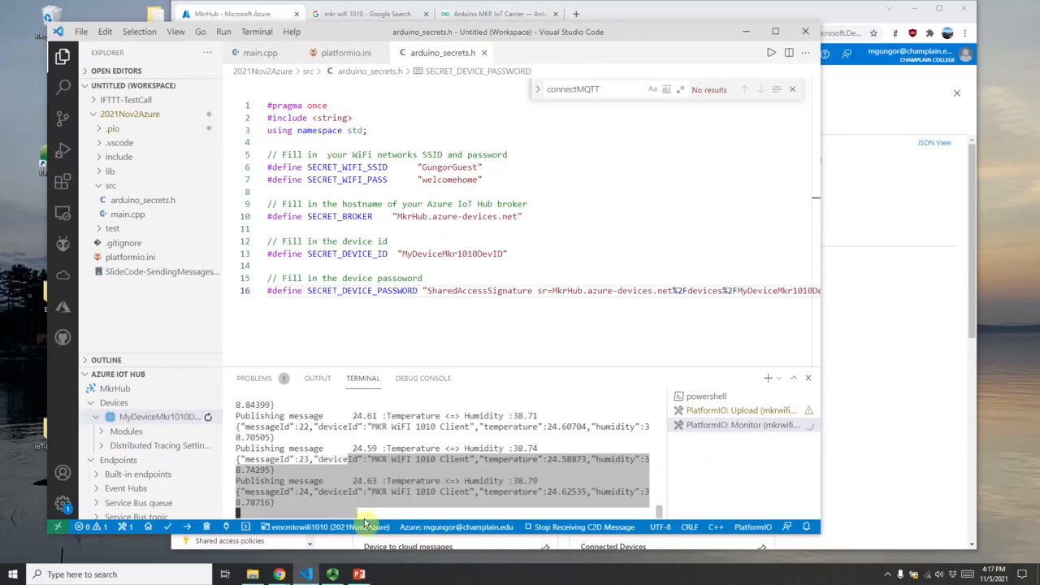
left_click(363, 525)
left_click(419, 475)
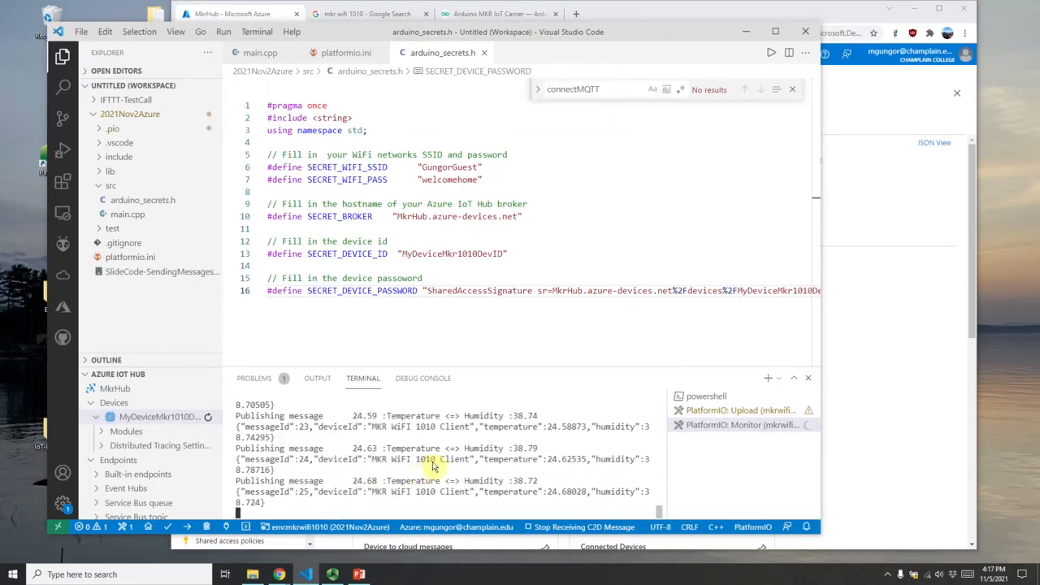
scroll(453, 460, "up", 3)
Step: Back in the Azure portal, reload the MkrHub usage charts for the last hour and examine the message and device charts
left_click(874, 351)
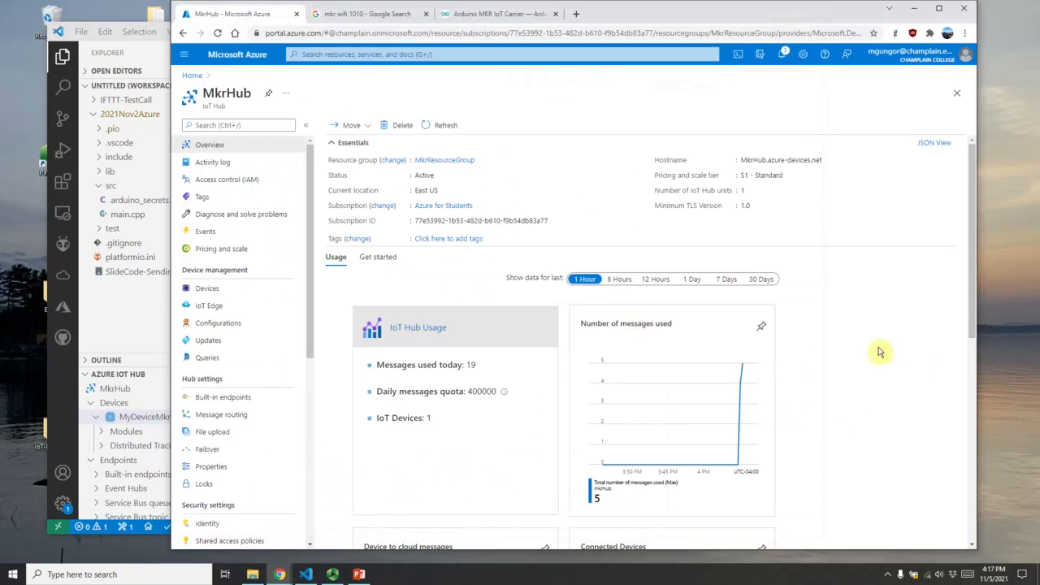
left_click(611, 281)
left_click(585, 282)
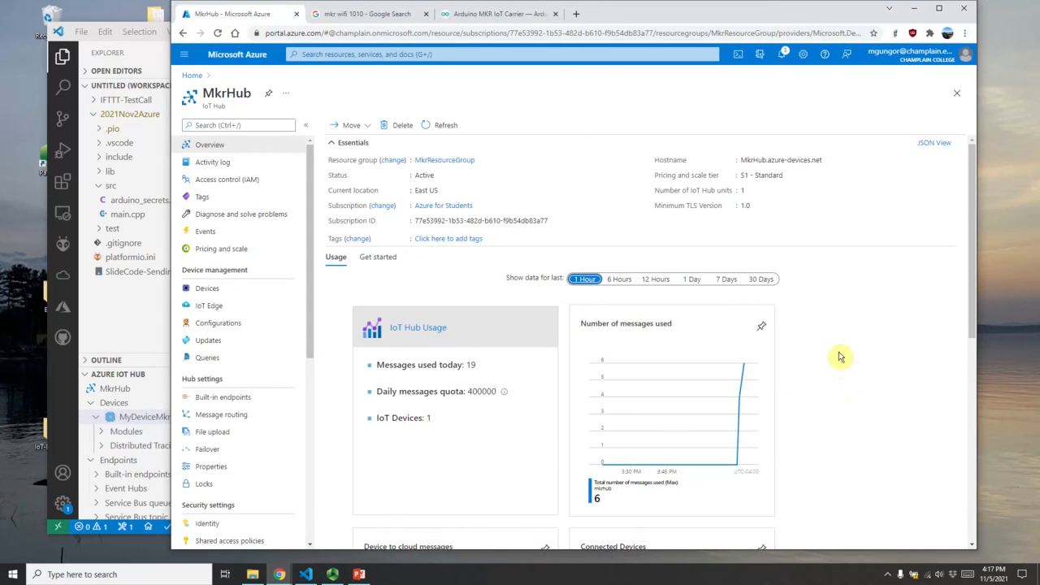
scroll(841, 357, "down", 3)
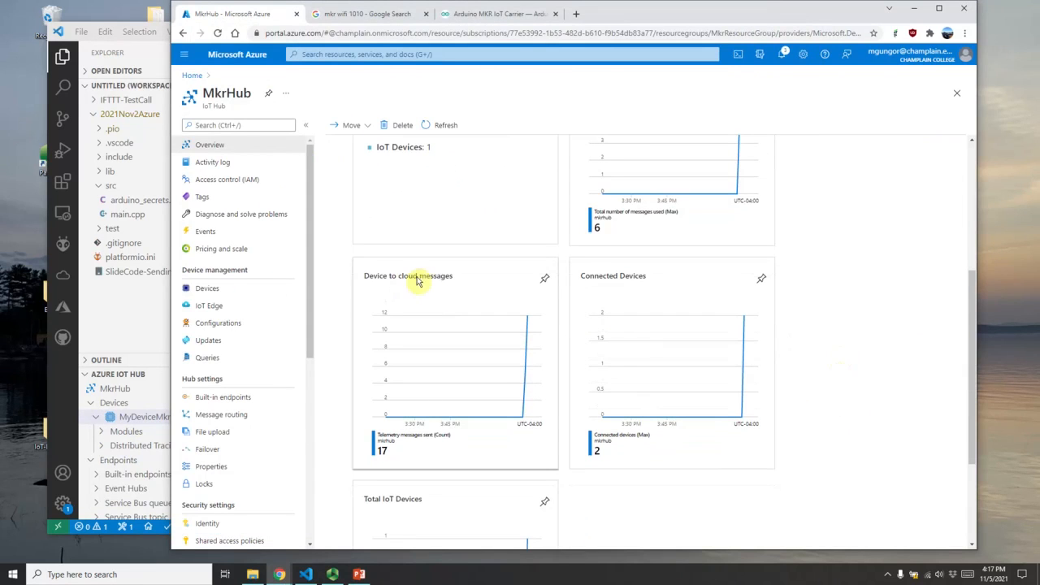
scroll(682, 309, "up", 3)
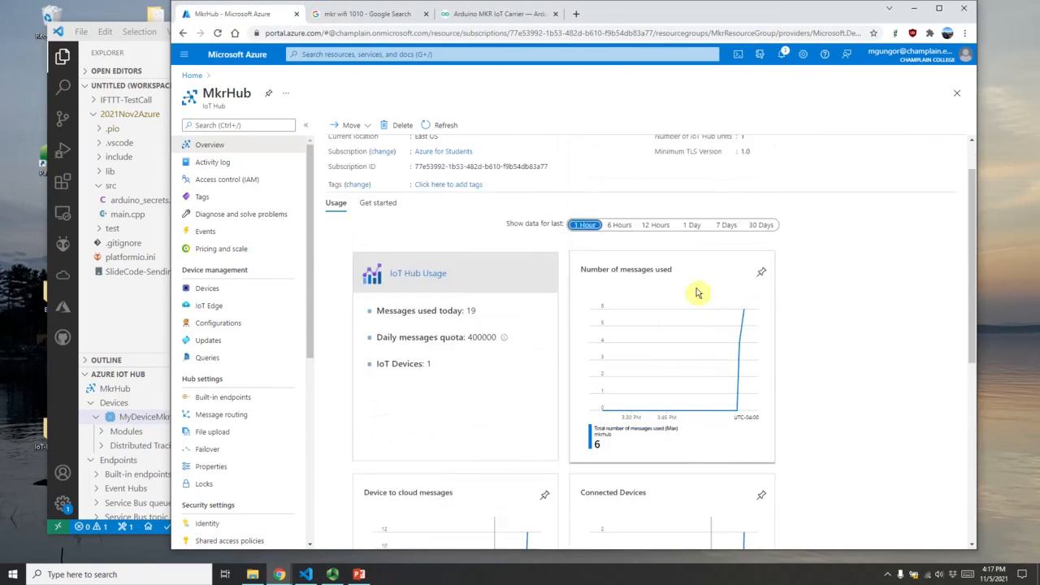
Step: Pin the Device to cloud messages chart to the existing private dashboard My Dashboard
scroll(708, 325, "down", 4)
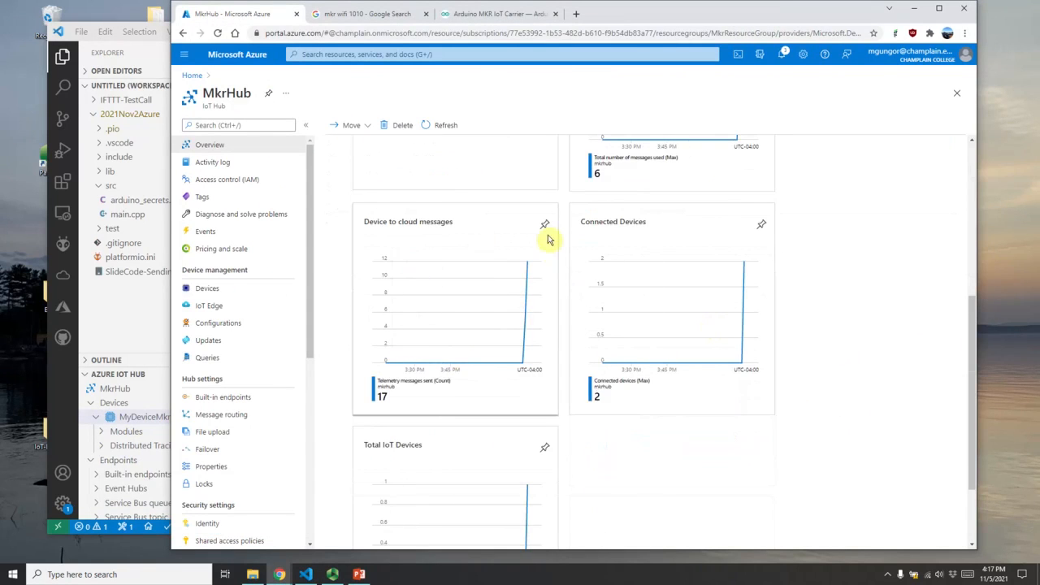
left_click(545, 225)
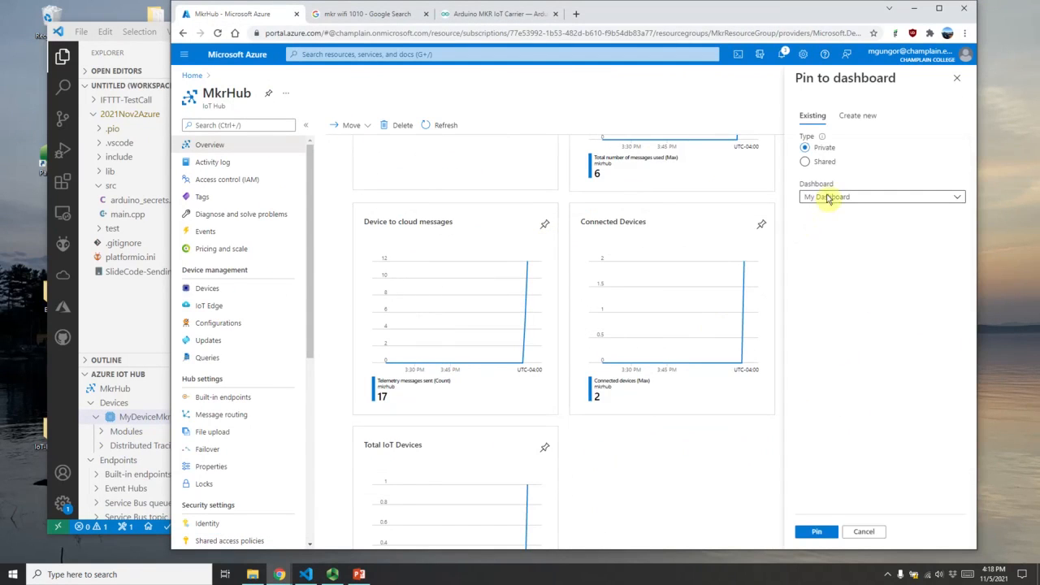
left_click(817, 532)
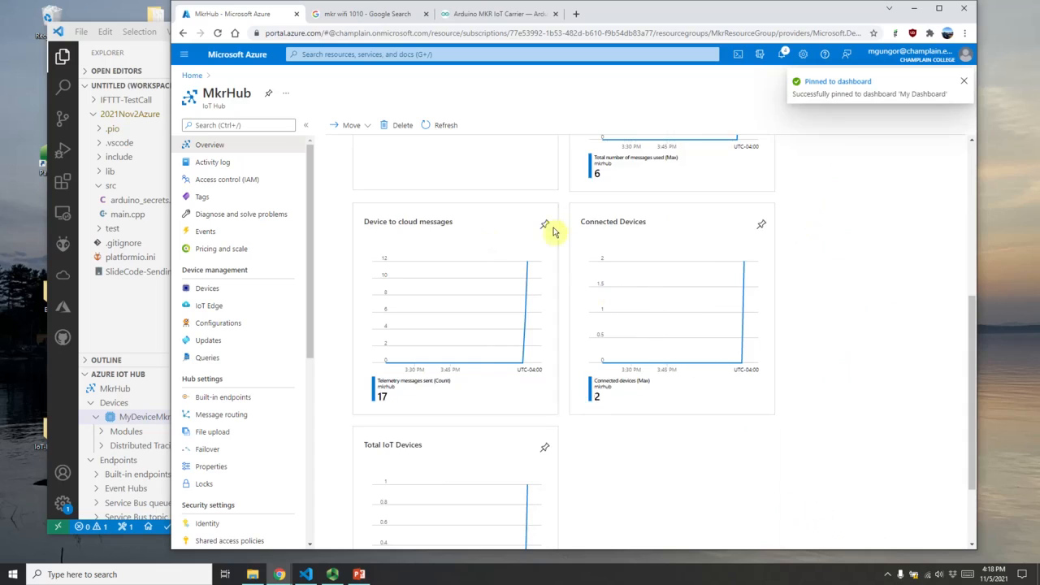
scroll(552, 233, "up", 3)
left_click_drag(552, 234, 556, 441)
left_click(545, 443)
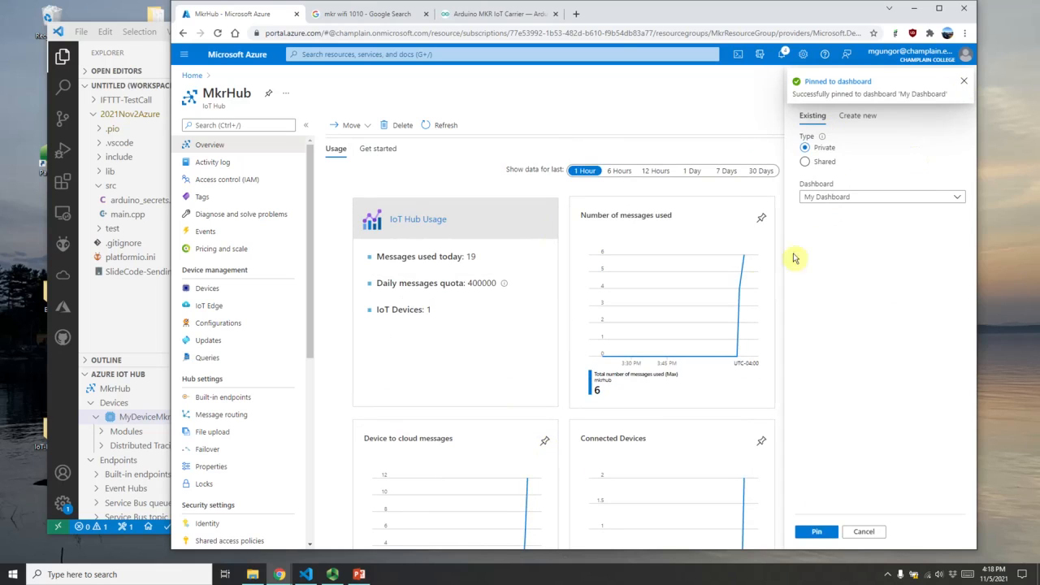
left_click(967, 82)
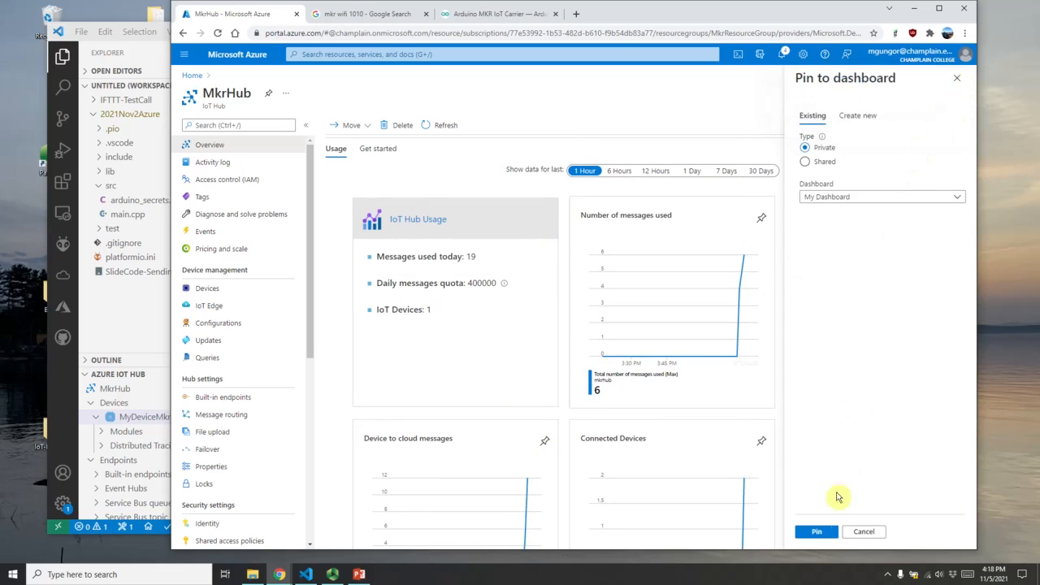
left_click(866, 532)
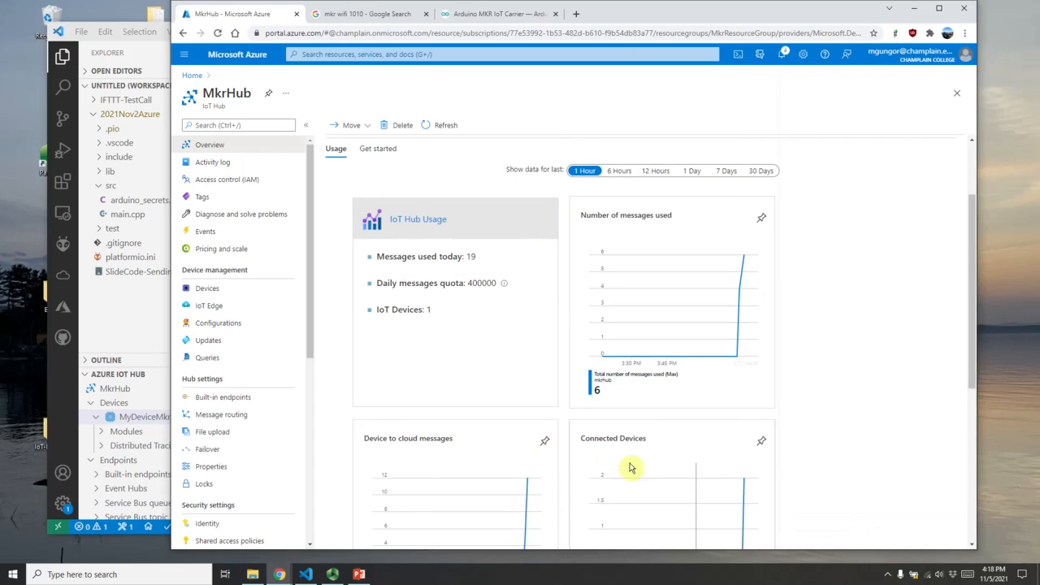
Step: Open the Device to cloud messages chart in Metrics and refresh it
left_click_drag(455, 439, 468, 476)
left_click(468, 475)
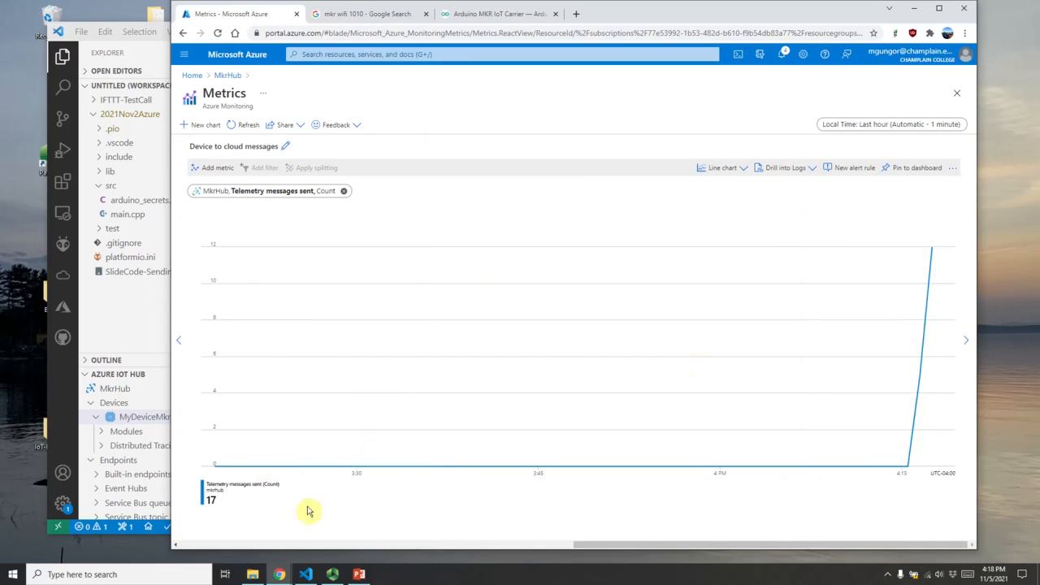
left_click(242, 127)
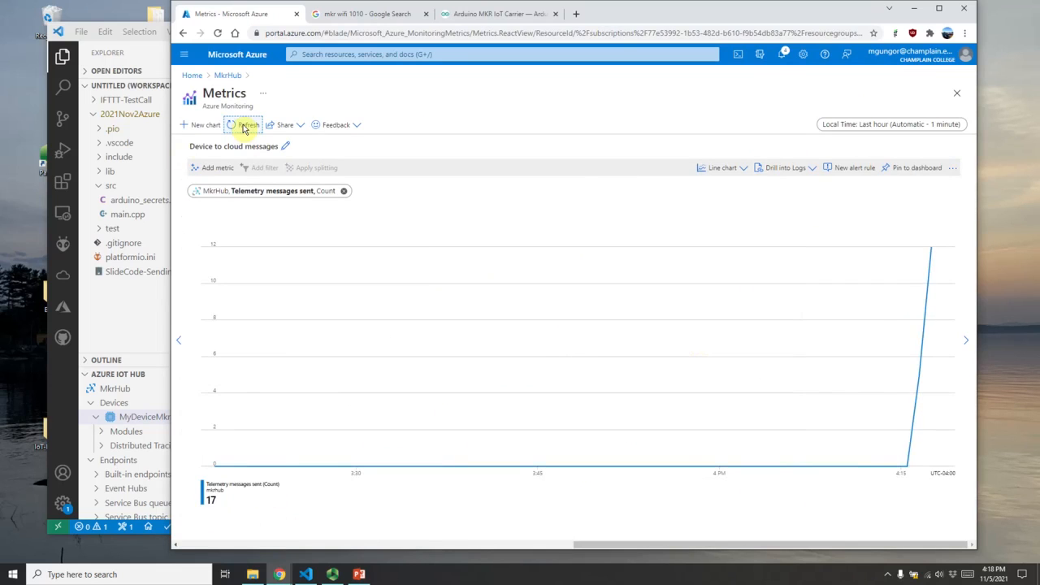
left_click(243, 127)
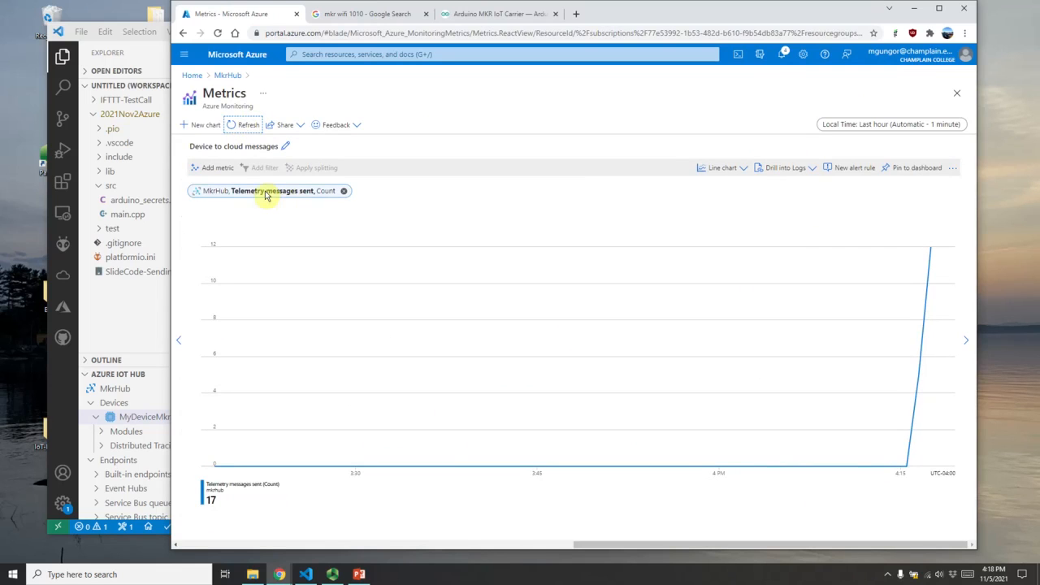
Step: Inspect the Telemetry messages sent metric's settings and the chart types available for it
left_click(265, 192)
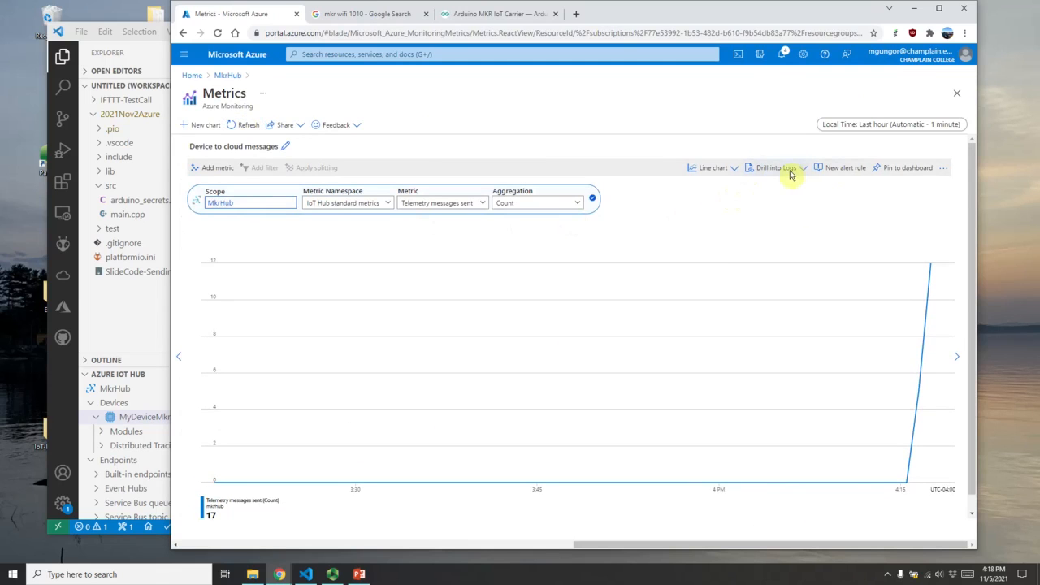
left_click(712, 169)
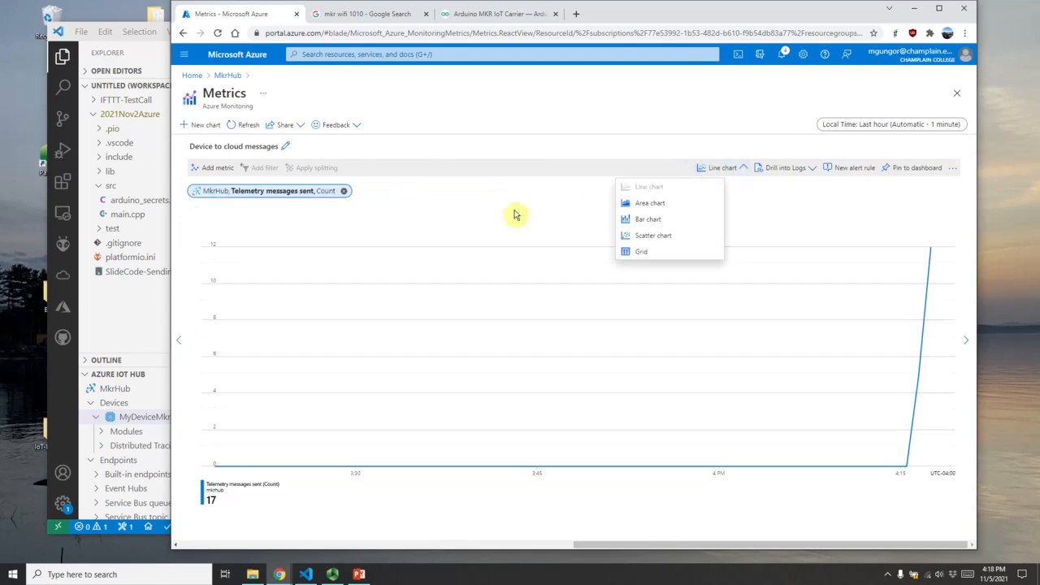
left_click(541, 208)
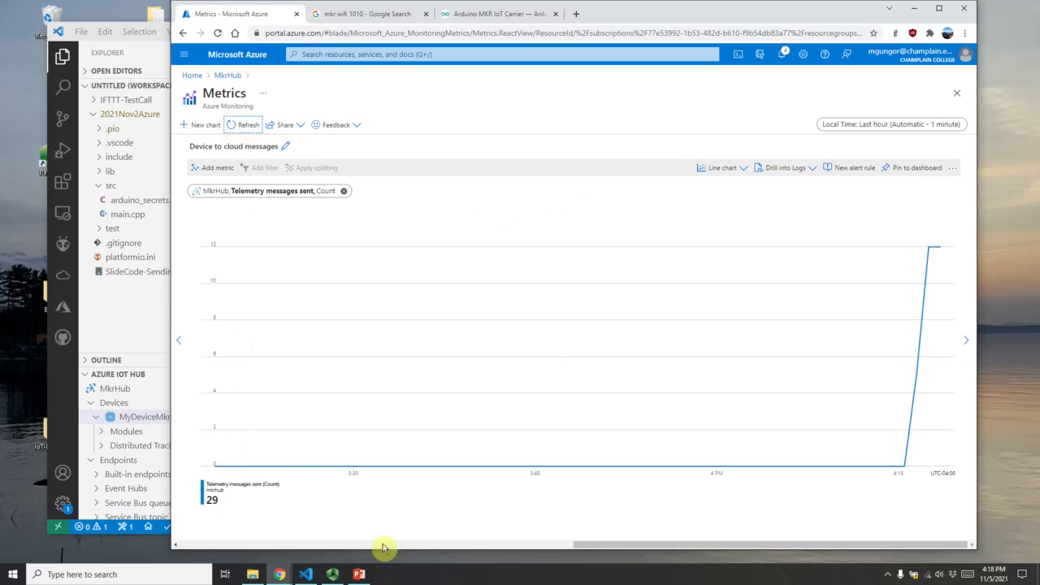
Step: Return to the portal home page and open the MkrHub IoT hub's overview
left_click(192, 74)
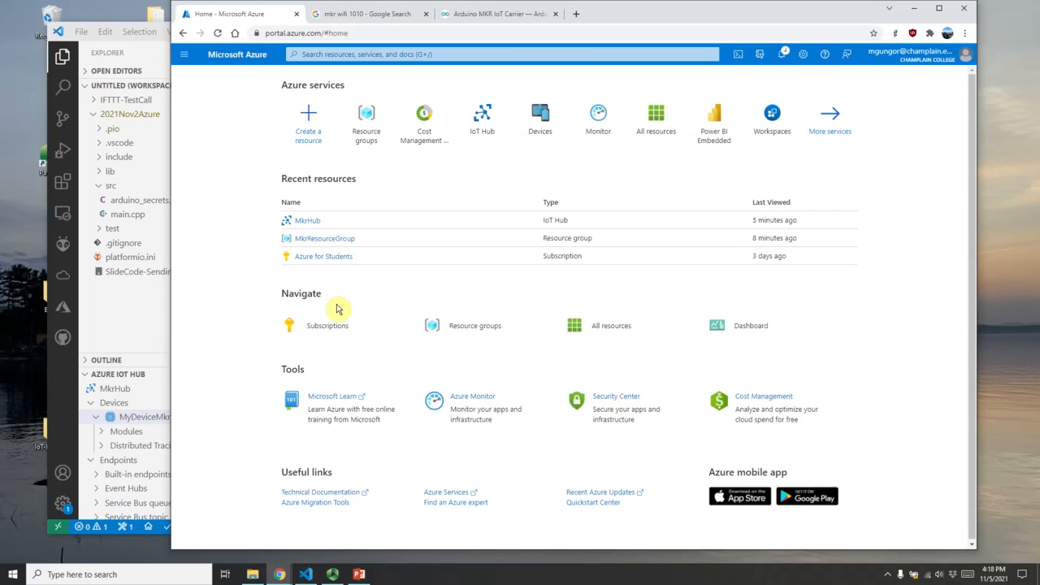
left_click(309, 221)
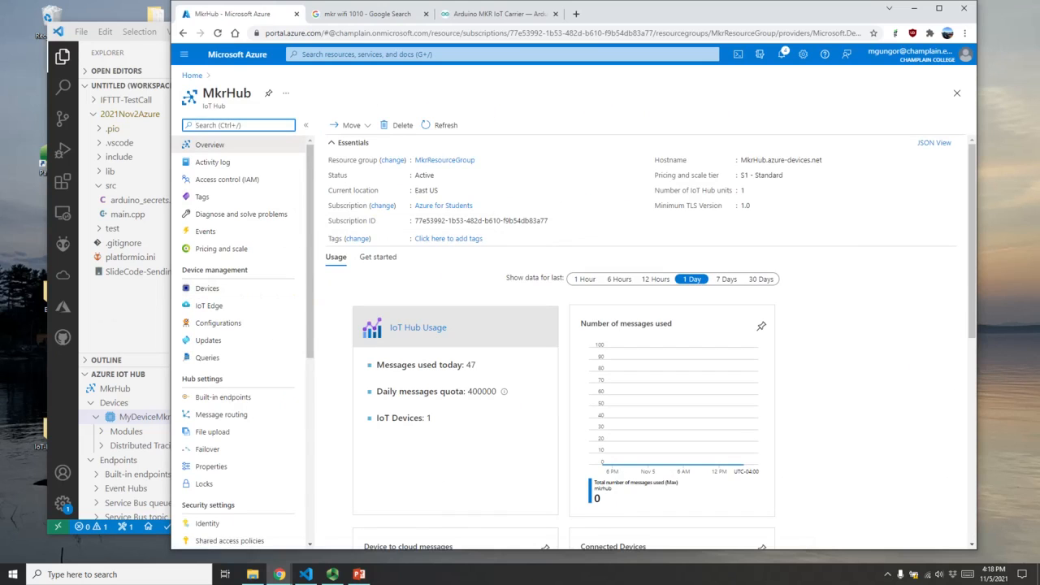
key("alt+Tab")
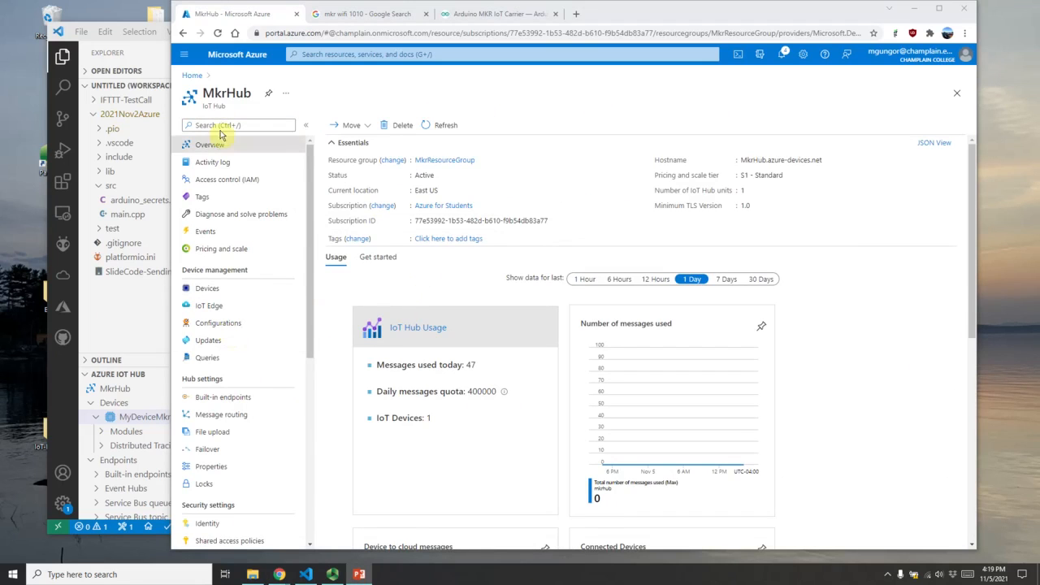
Step: Add a consumer group named MkrConsumerGroup to MkrHub's built-in endpoints
left_click(217, 402)
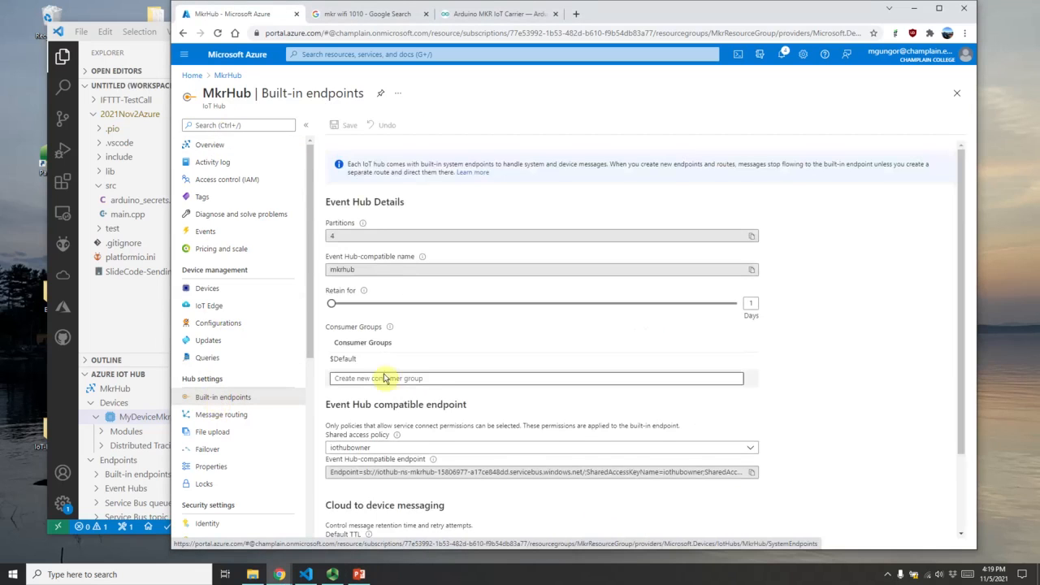
scroll(365, 327, "down", 2)
left_click(370, 281)
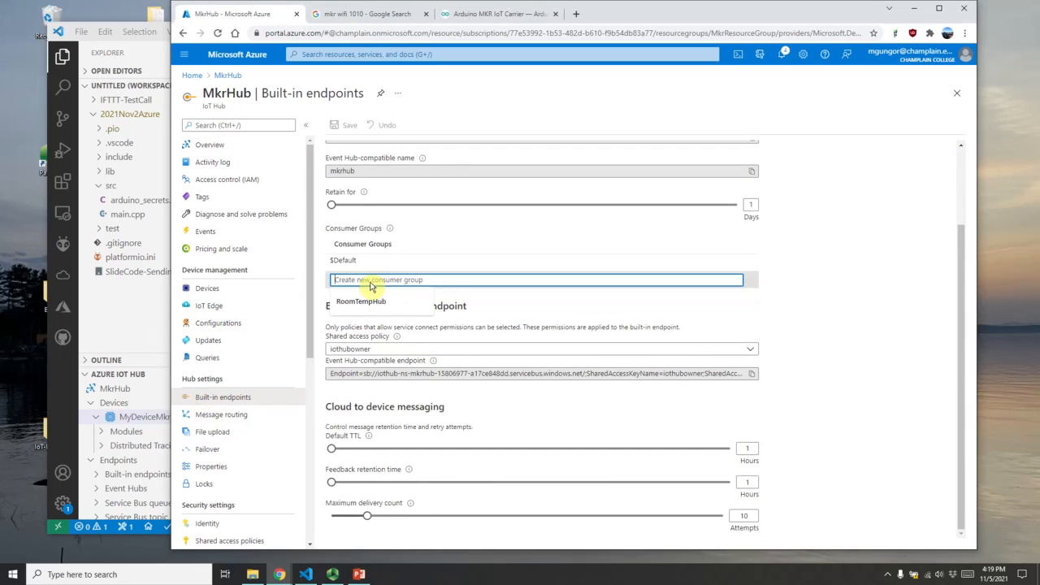
type("MkrConsumerGroup")
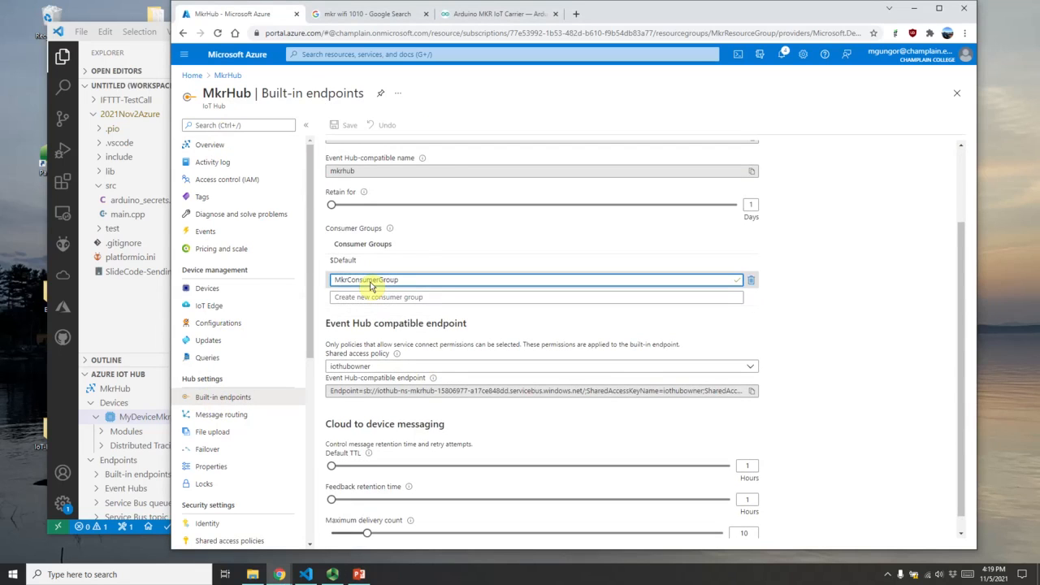
left_click(391, 299)
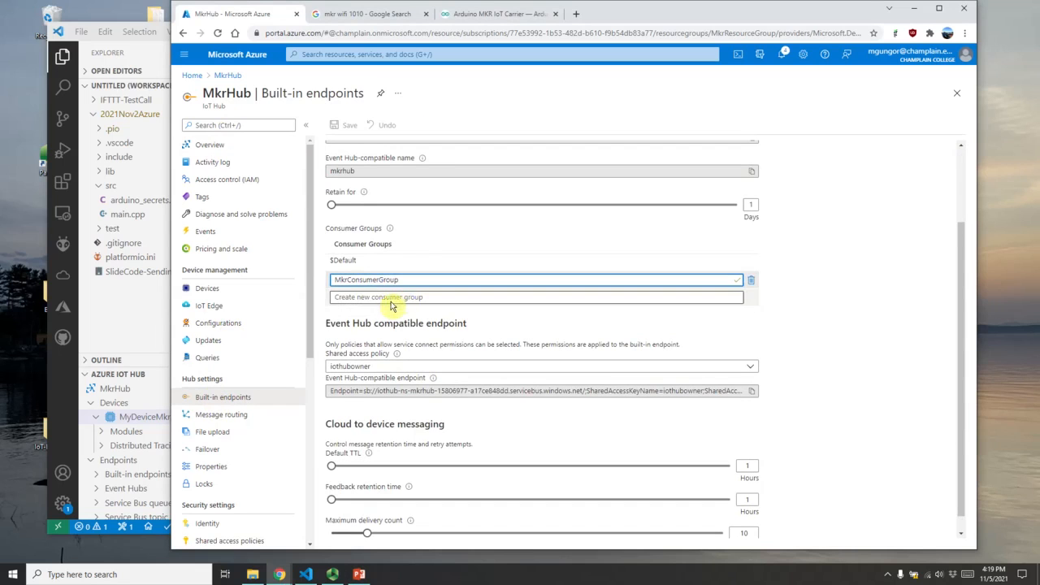
left_click_drag(415, 285, 324, 283)
key("ctrl+c")
left_click(353, 298)
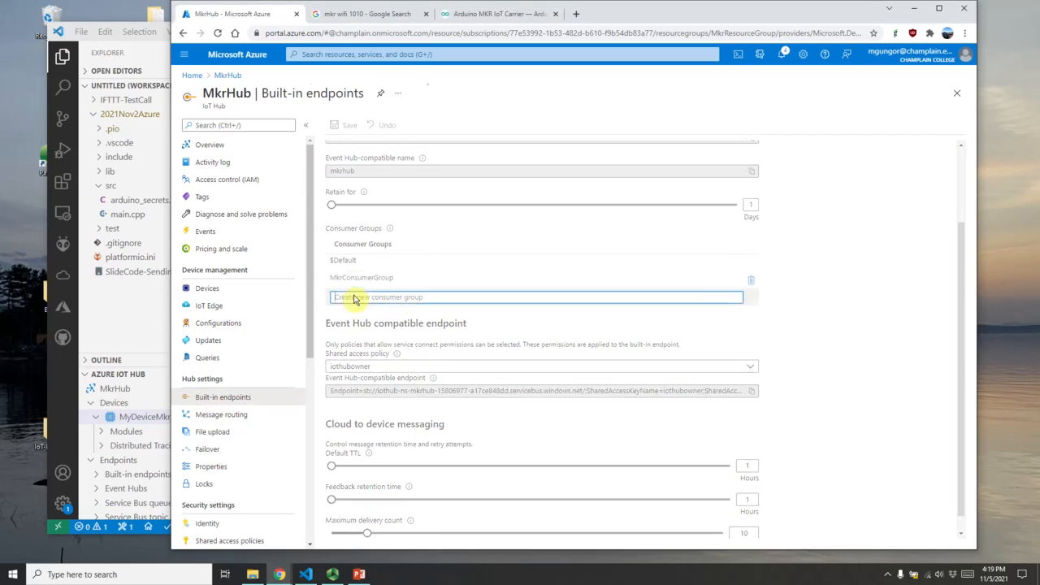
key("ctrl+v")
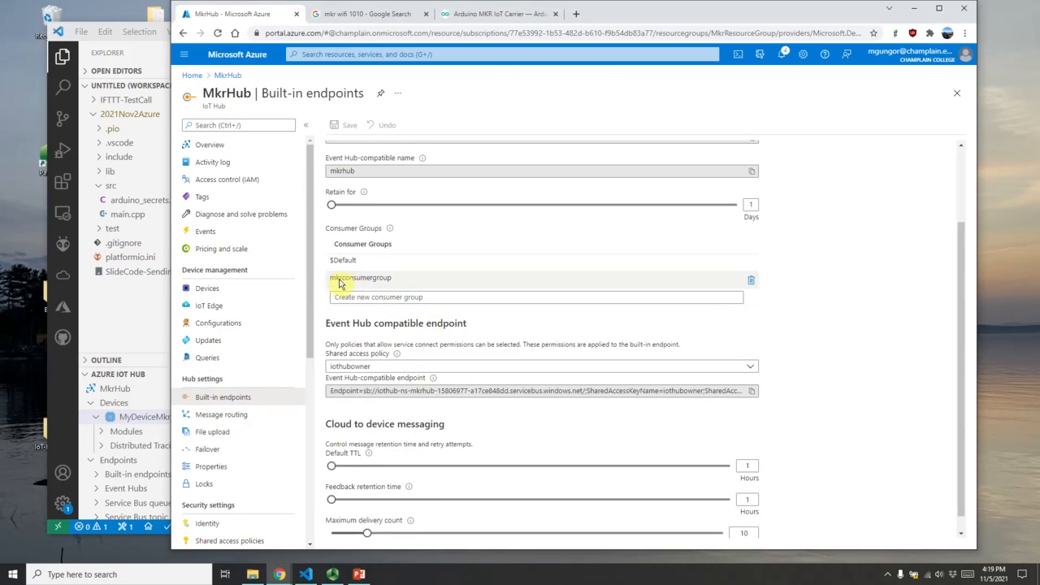
left_click_drag(331, 278, 406, 285)
left_click(871, 332)
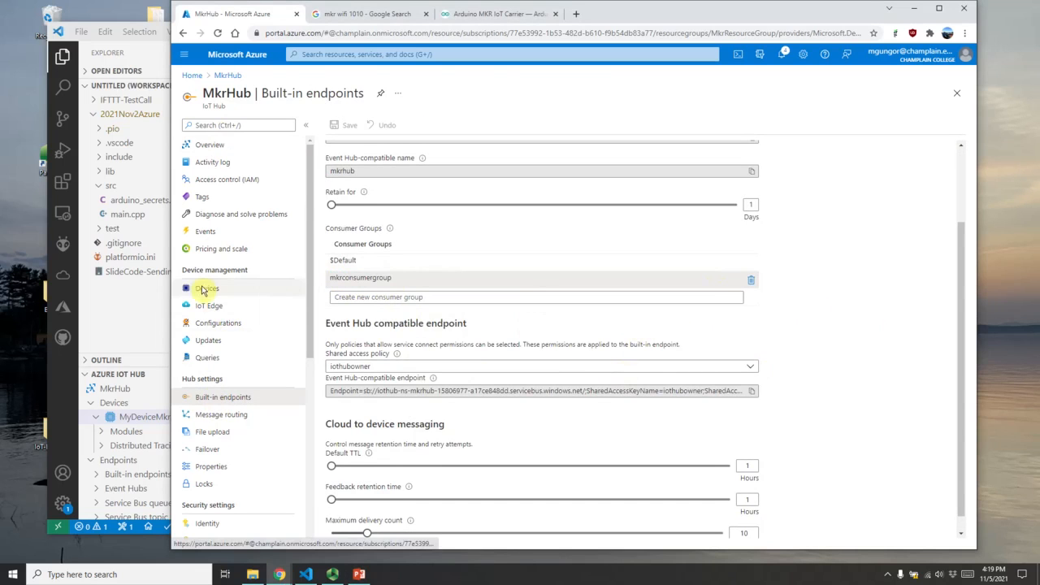
Step: Search the Azure resource catalogue for stream analytics and start creating a Stream Analytics job
left_click(192, 76)
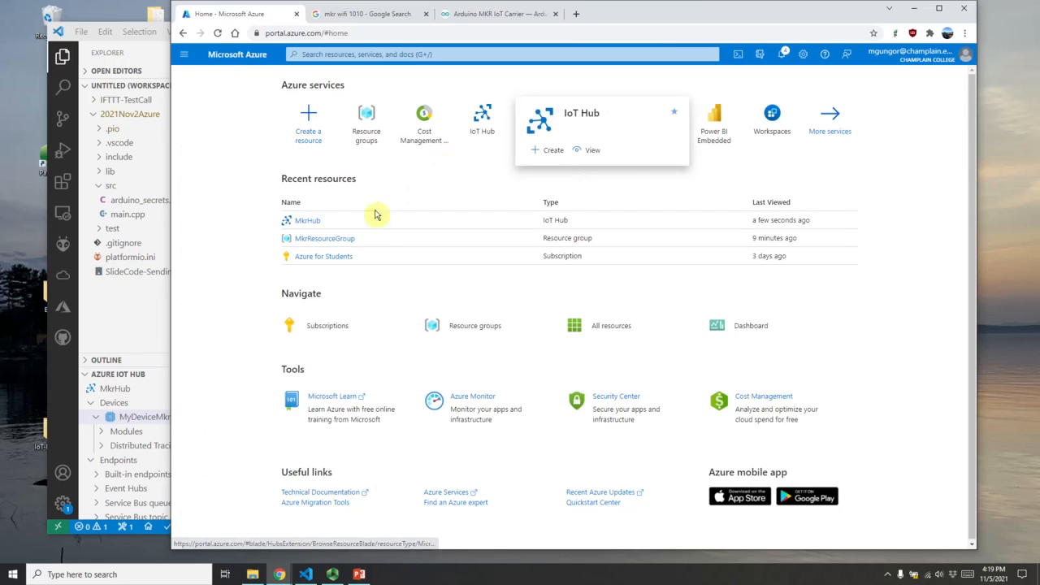
left_click(307, 126)
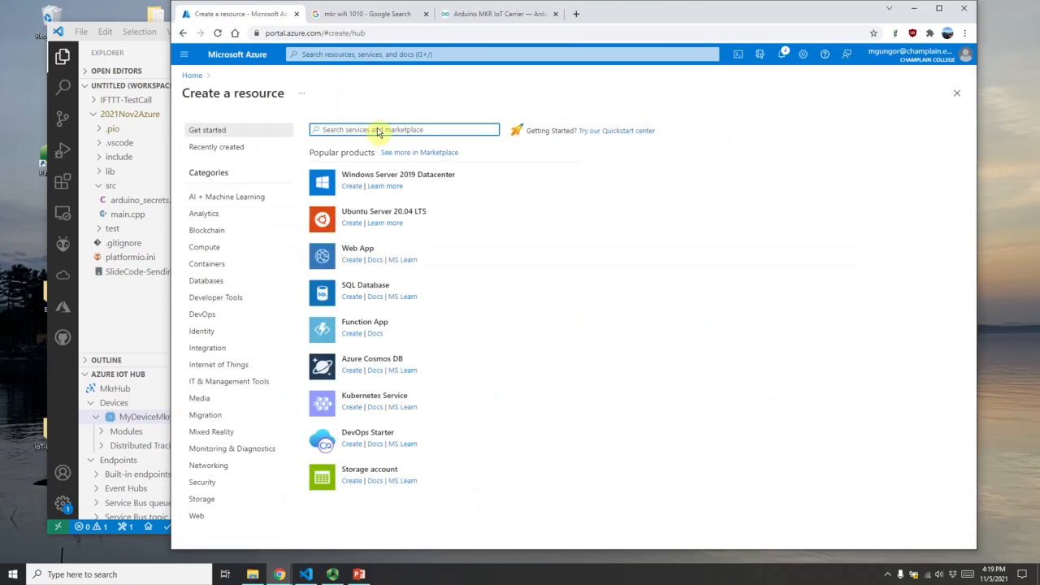
type("azure stre")
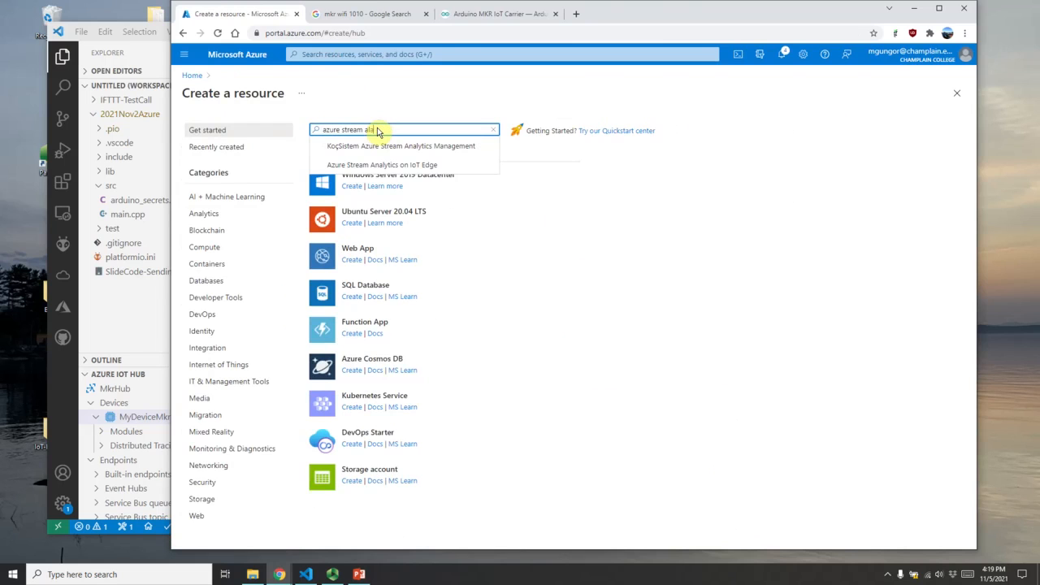
type("am anal")
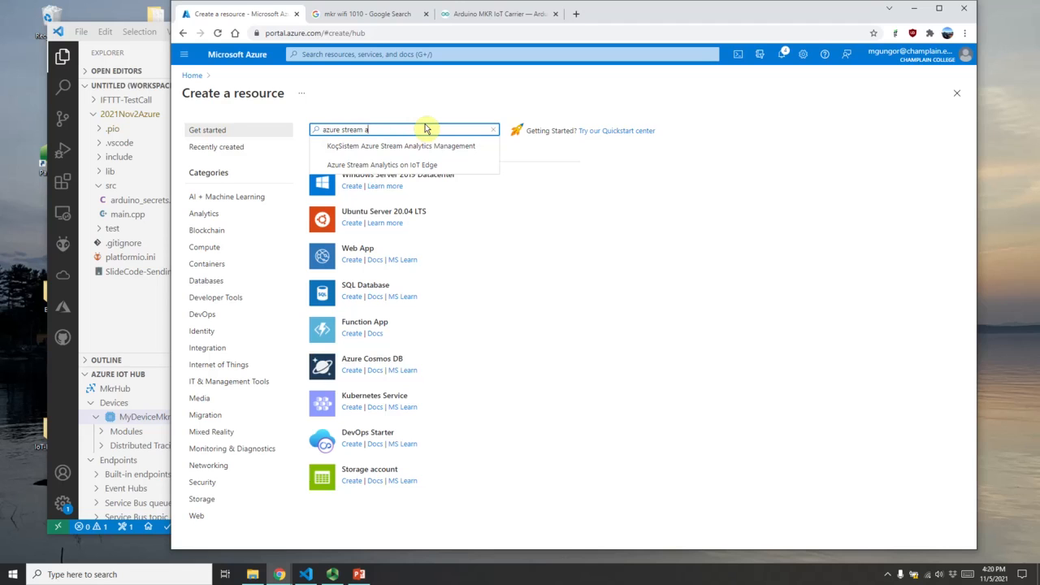
key("ctrl+a")
type("s")
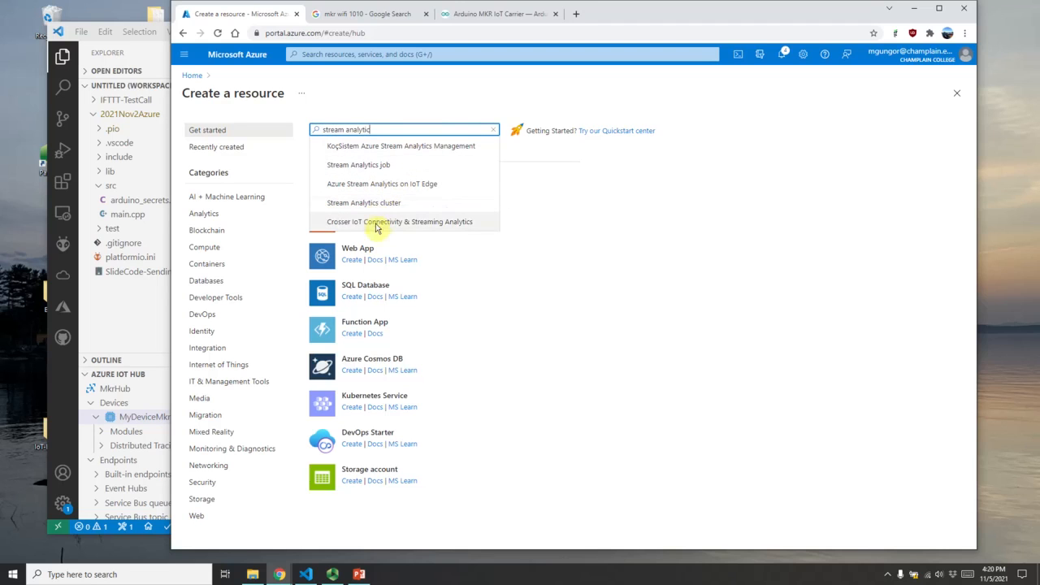
left_click(371, 167)
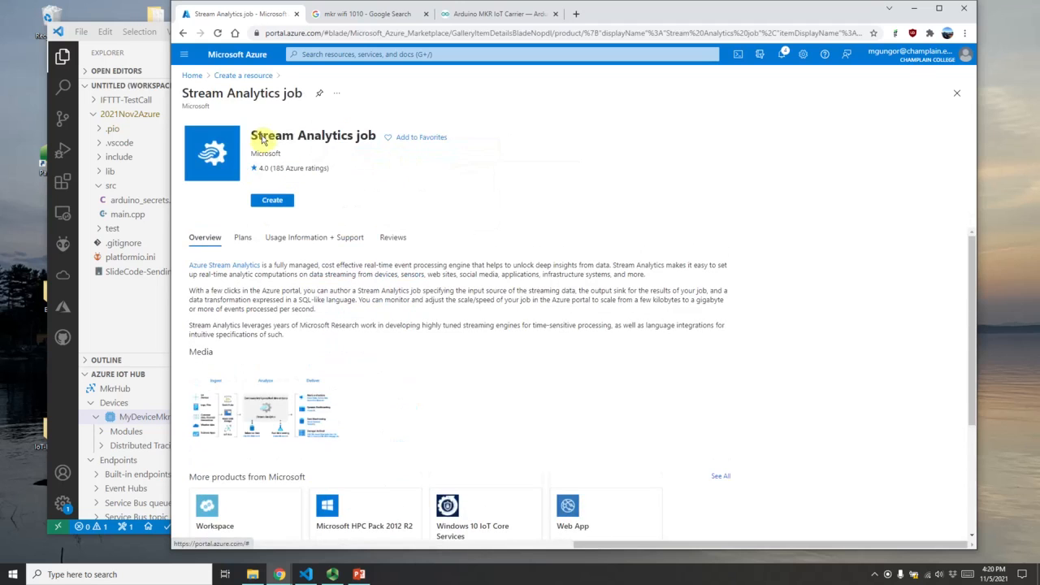
left_click_drag(252, 135, 358, 136)
left_click(291, 197)
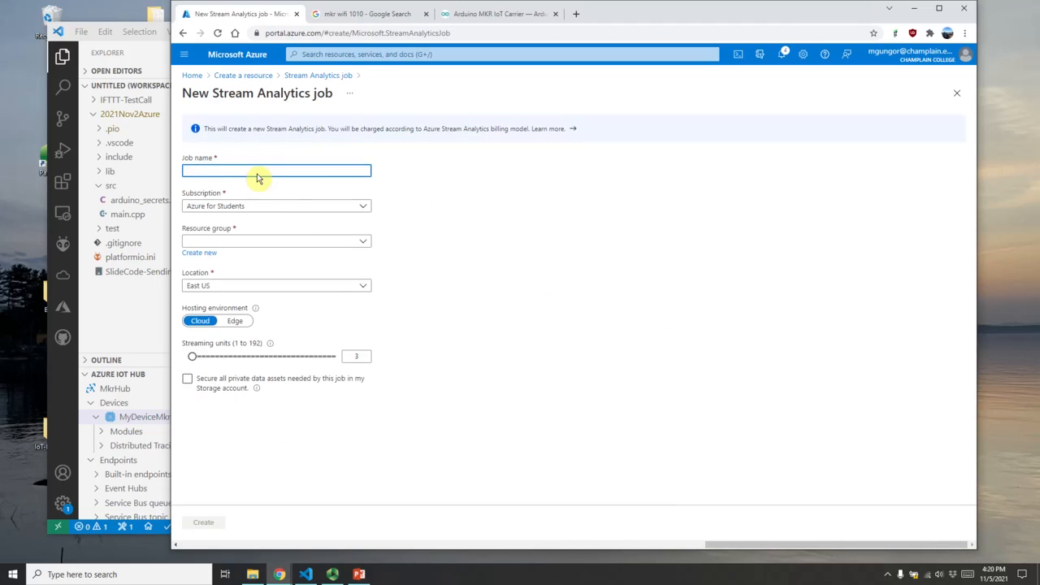
Step: Create the Stream Analytics job as StreamJob in MkrResourceGroup, keeping East US, Cloud hosting and 3 streaming units
type("StreamJob")
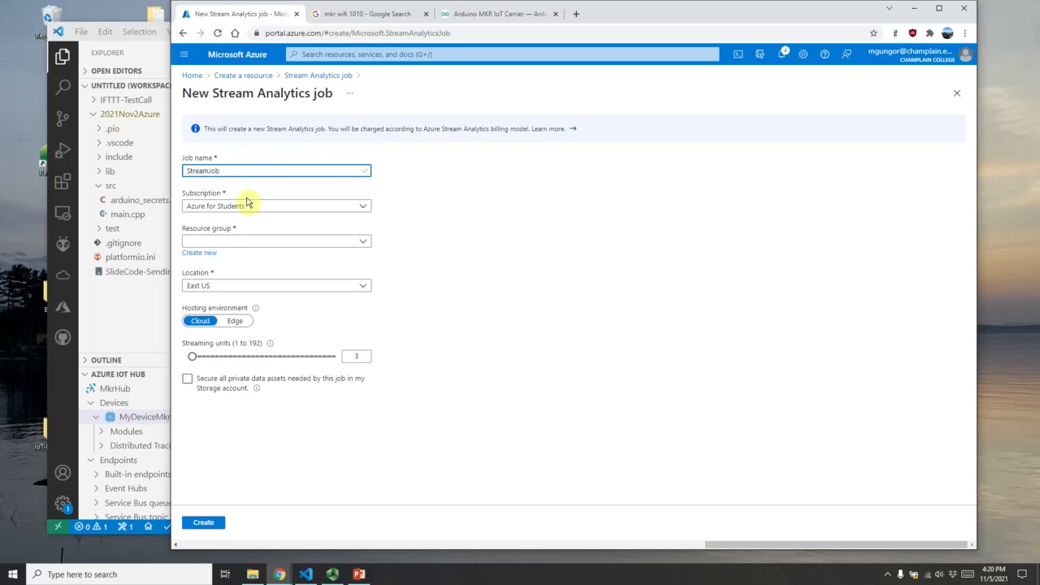
left_click(244, 241)
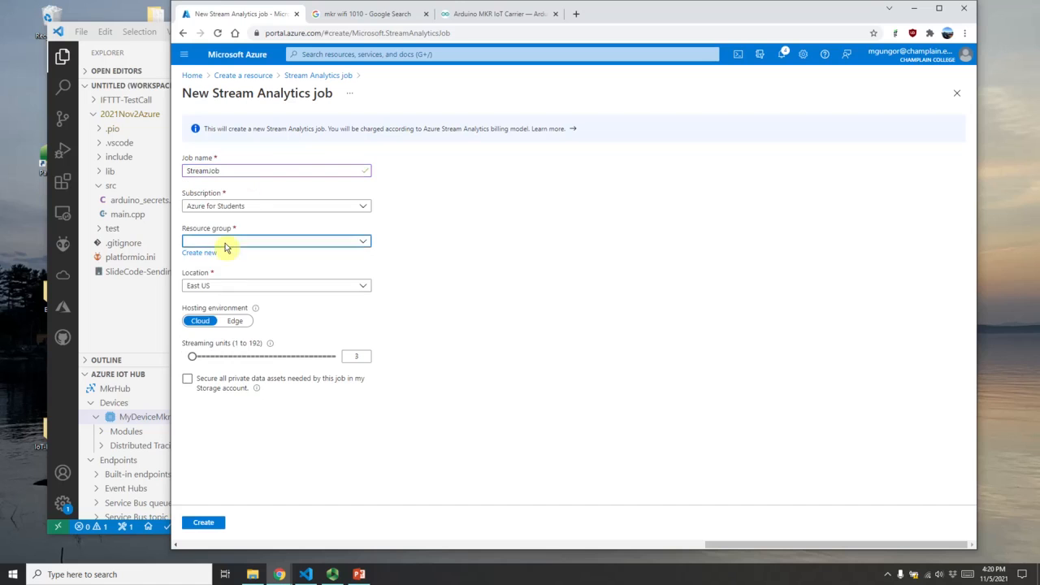
left_click(214, 281)
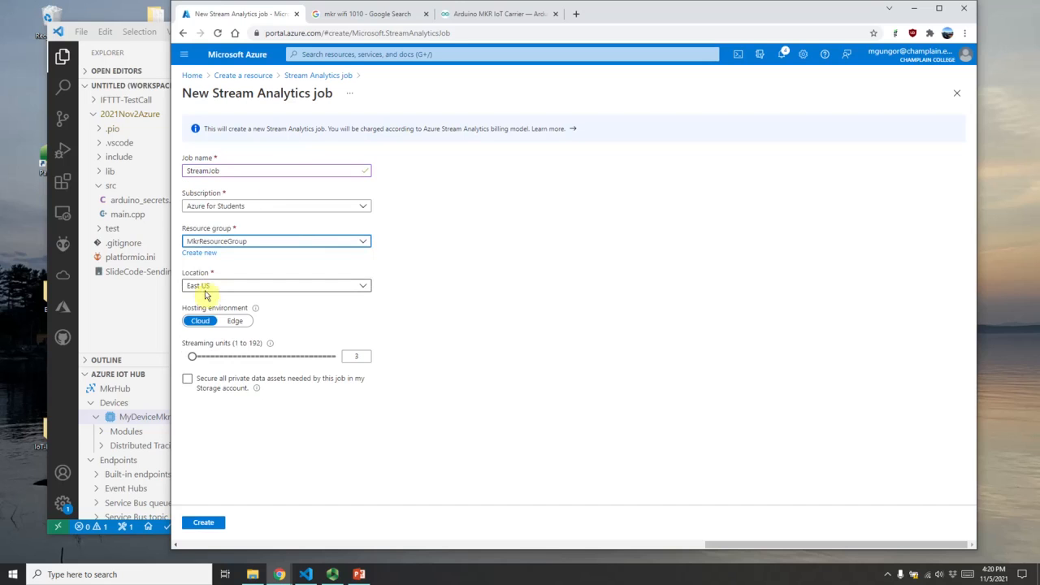
left_click(202, 525)
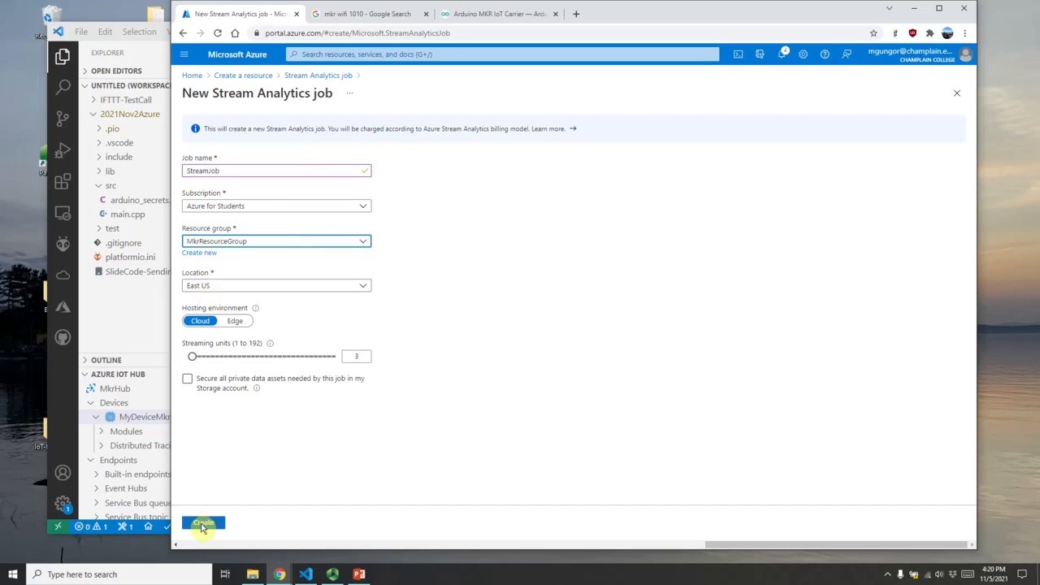
left_click(230, 390)
left_click(230, 389)
left_click(204, 525)
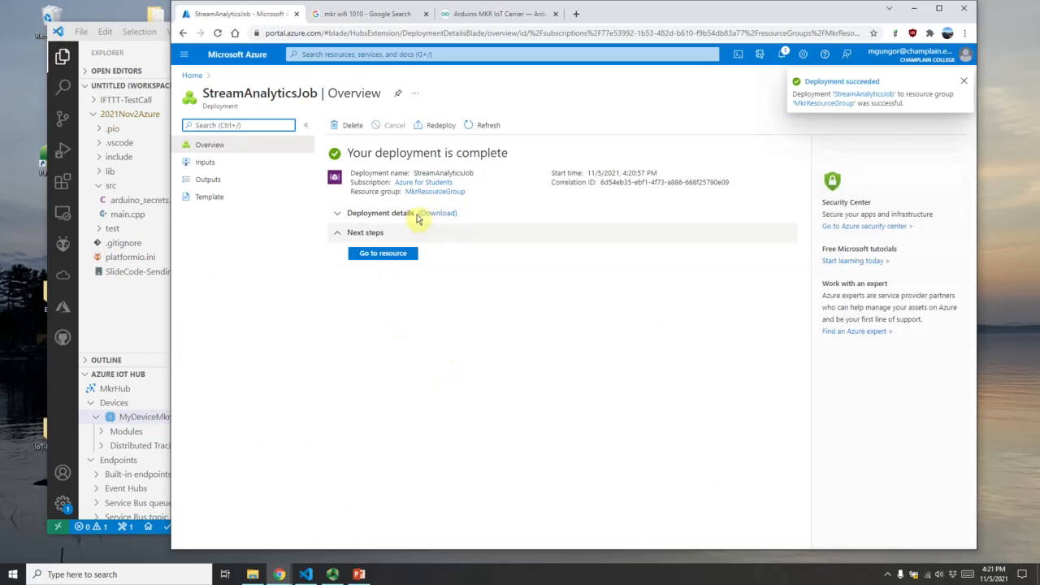
Step: Add an IoT Hub stream input to StreamJob with alias input, hub MkrHub and consumer group mkrconsumergroup
left_click(402, 257)
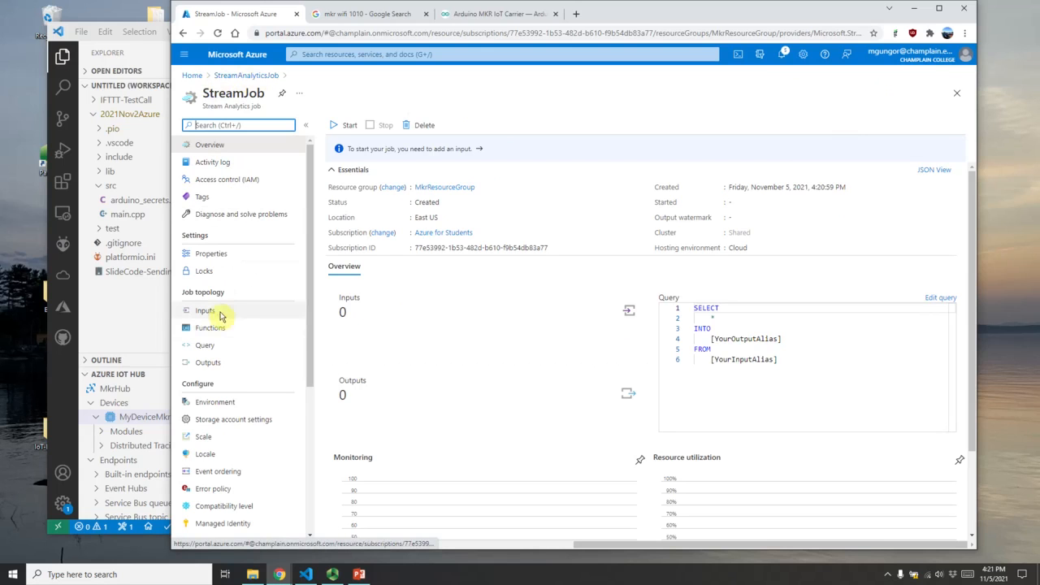
left_click(213, 313)
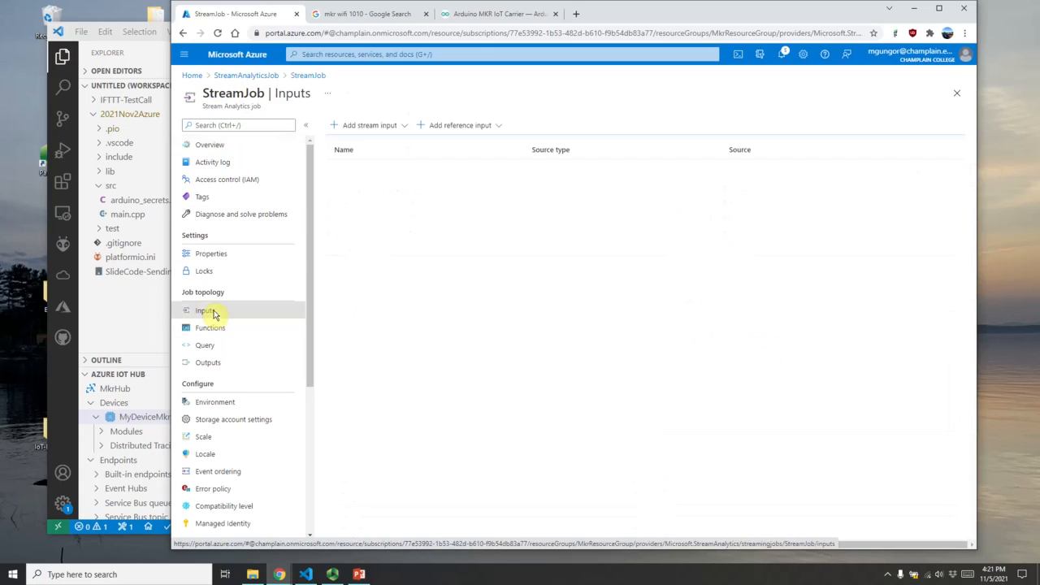
left_click(350, 125)
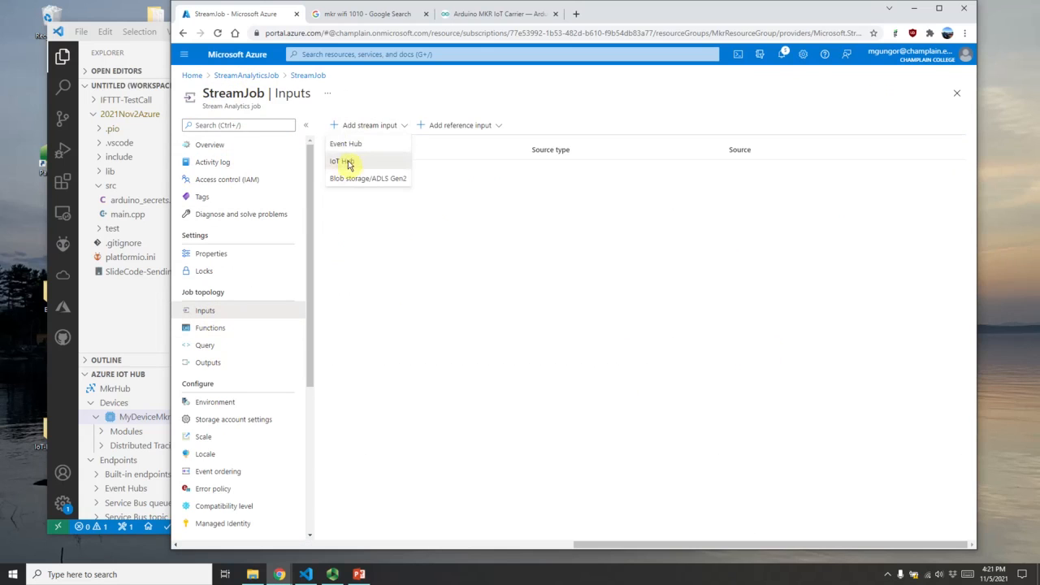
left_click(344, 163)
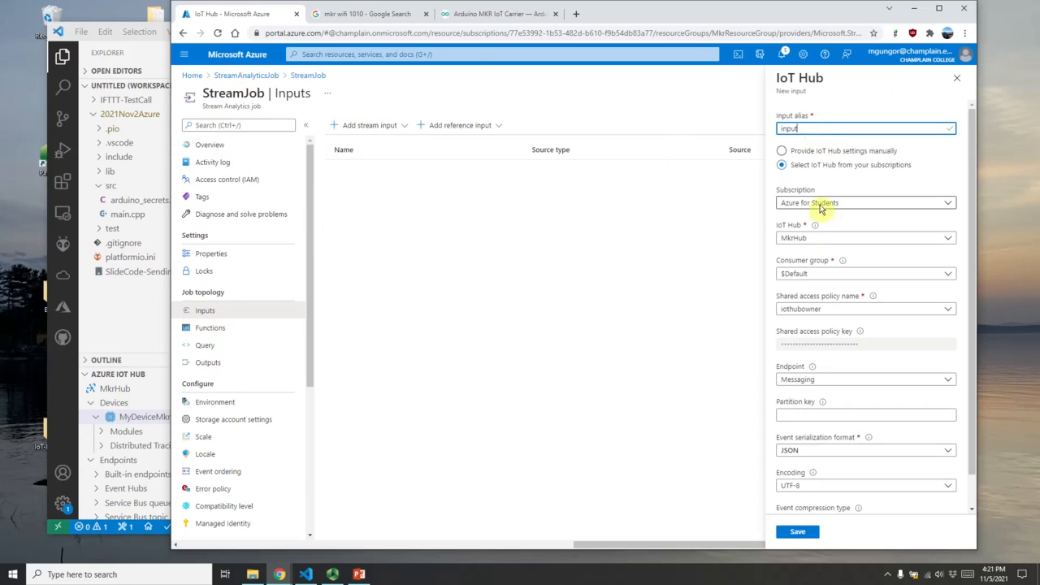
left_click(807, 273)
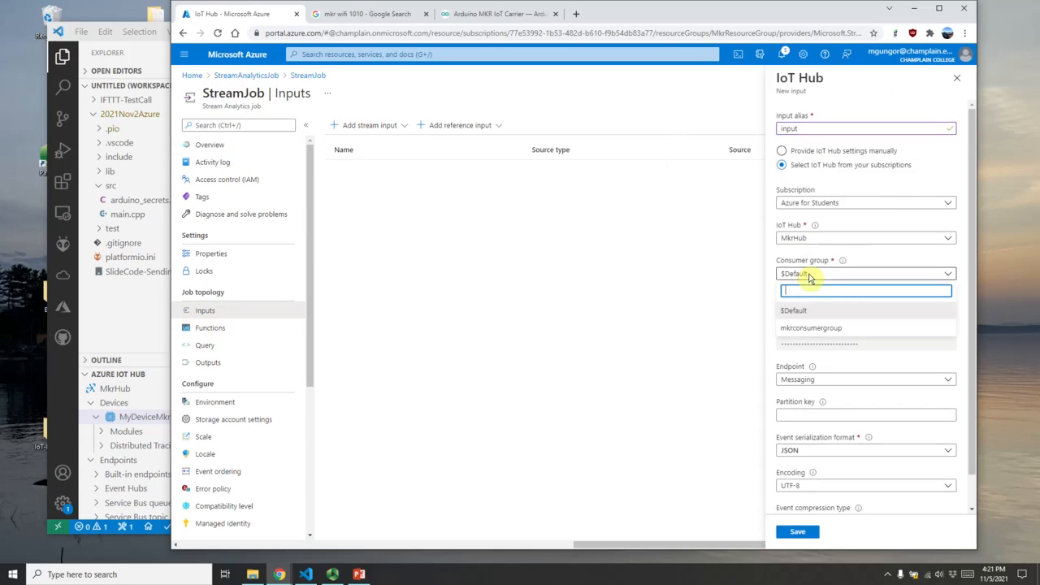
left_click(808, 329)
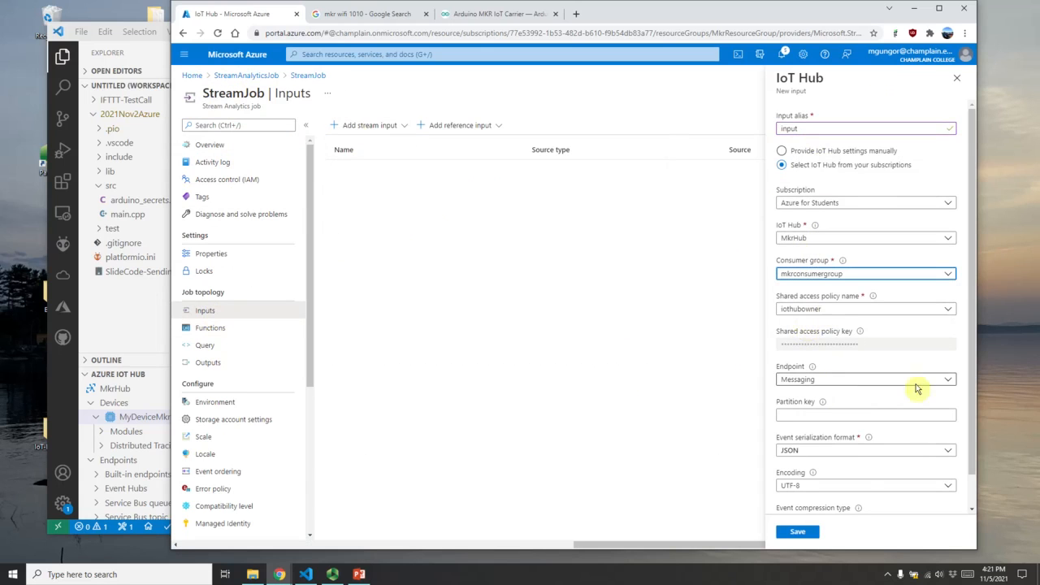
scroll(839, 393, "down", 1)
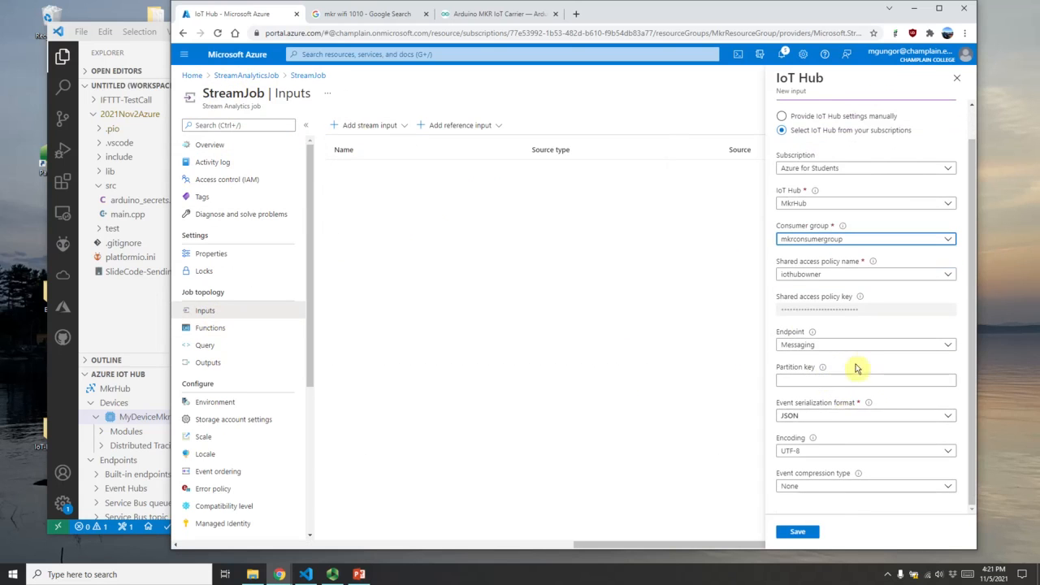
left_click(804, 533)
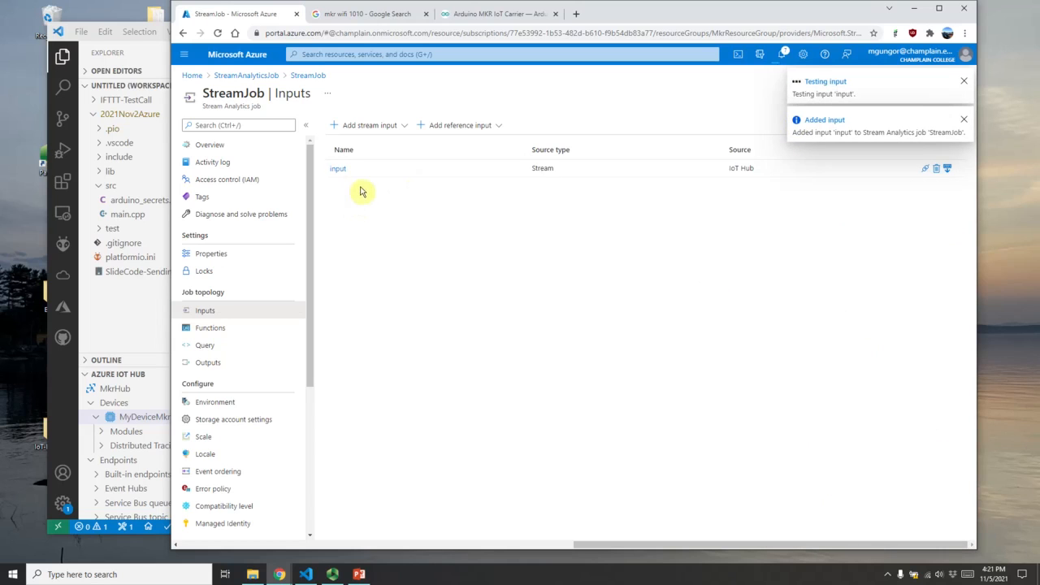
Step: Start a new Power BI output for StreamJob with alias output, keeping My workspace and User token authentication
left_click(207, 366)
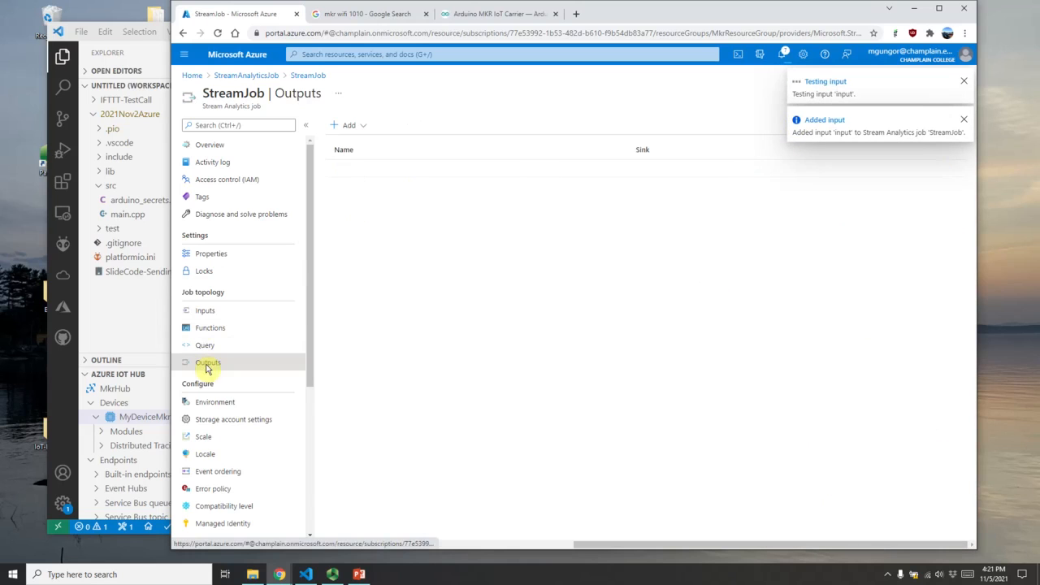
left_click(343, 130)
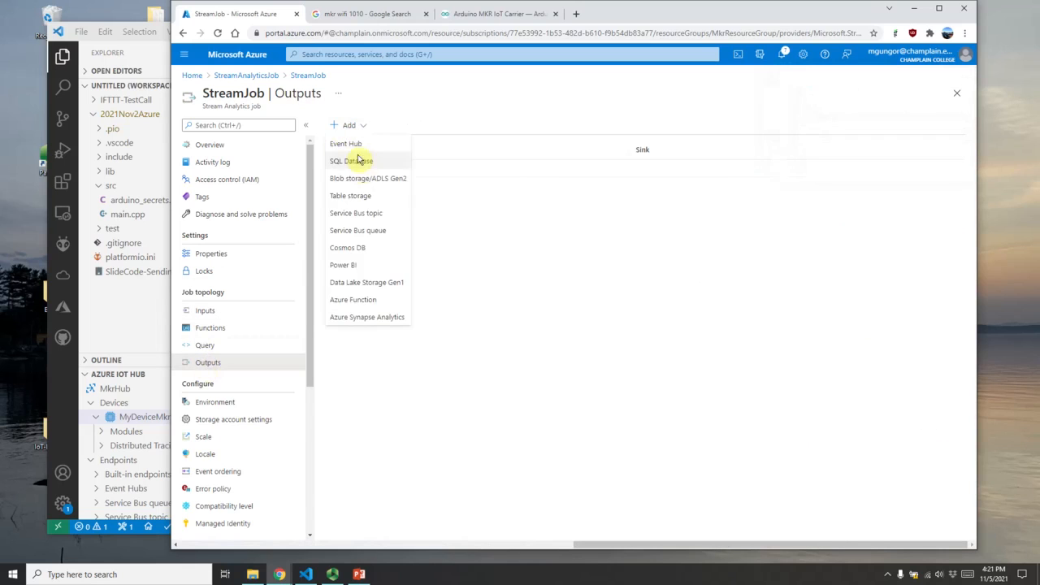
left_click(357, 269)
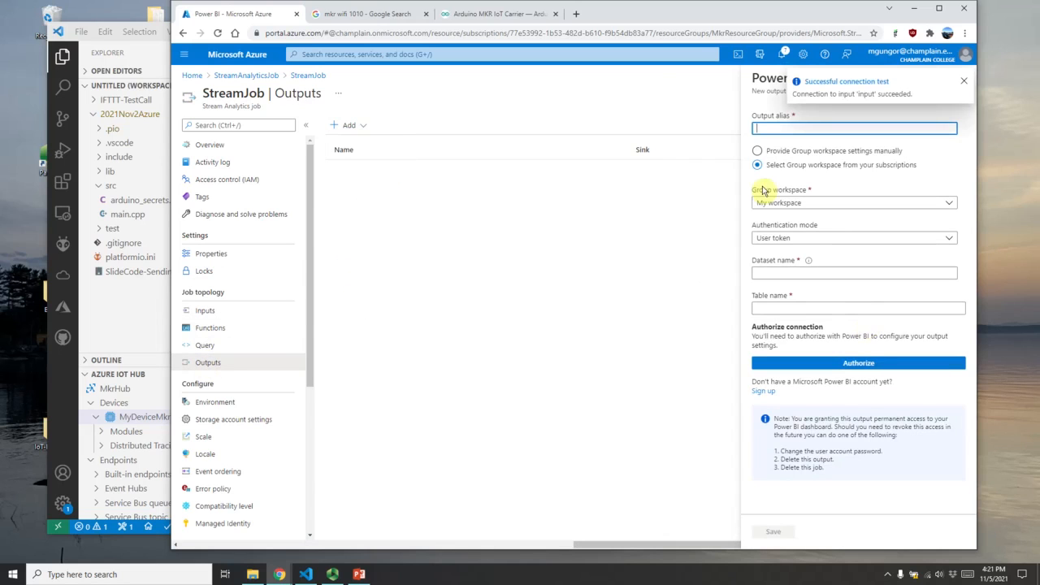
type("output")
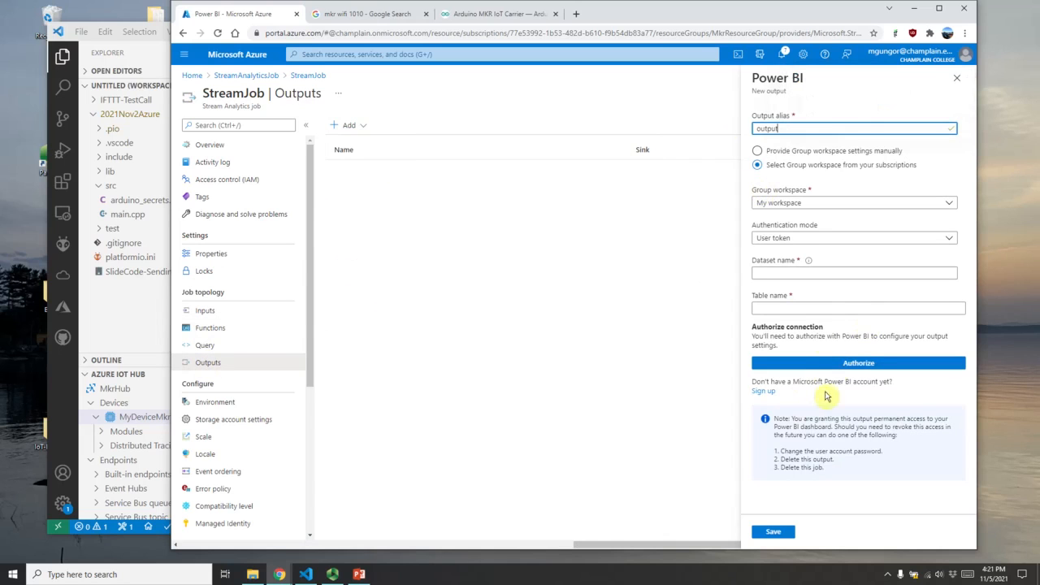
left_click(782, 205)
left_click(780, 206)
left_click(790, 237)
left_click(788, 240)
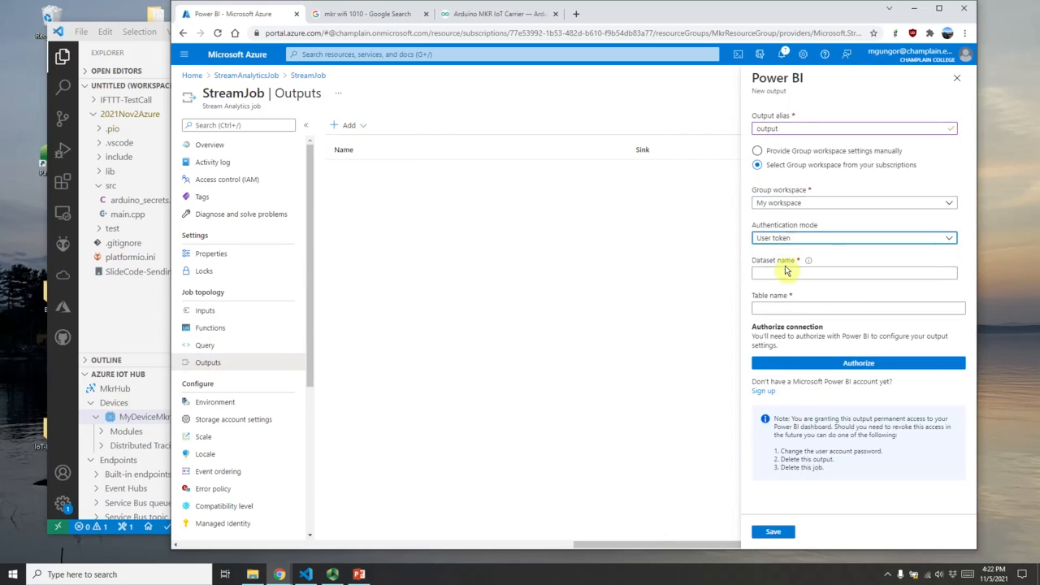
Step: Name the Power BI output's dataset MkrDataset and its table MkrTable
left_click(786, 272)
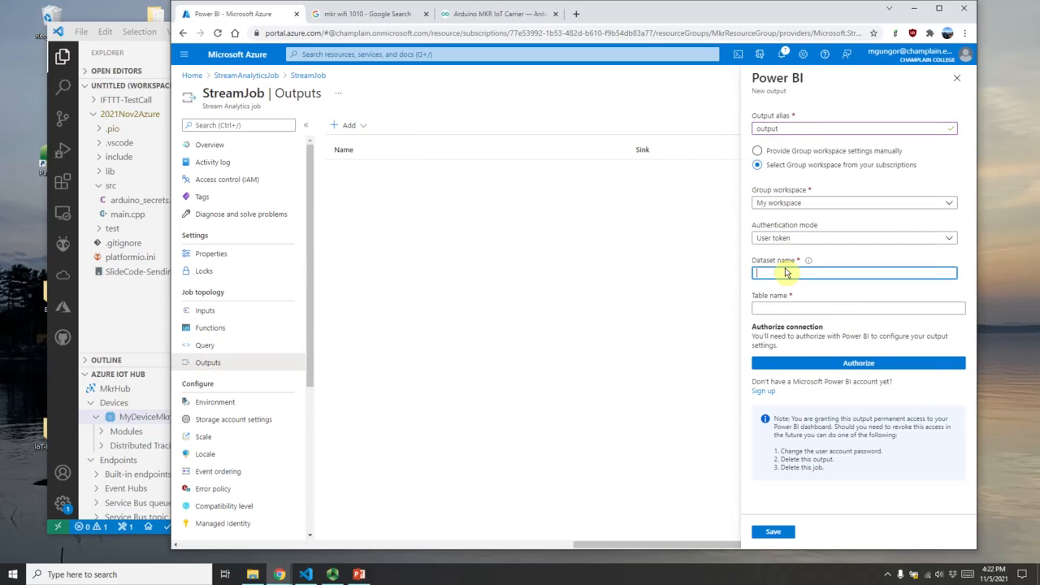
type("MkRDataset")
left_click(775, 310)
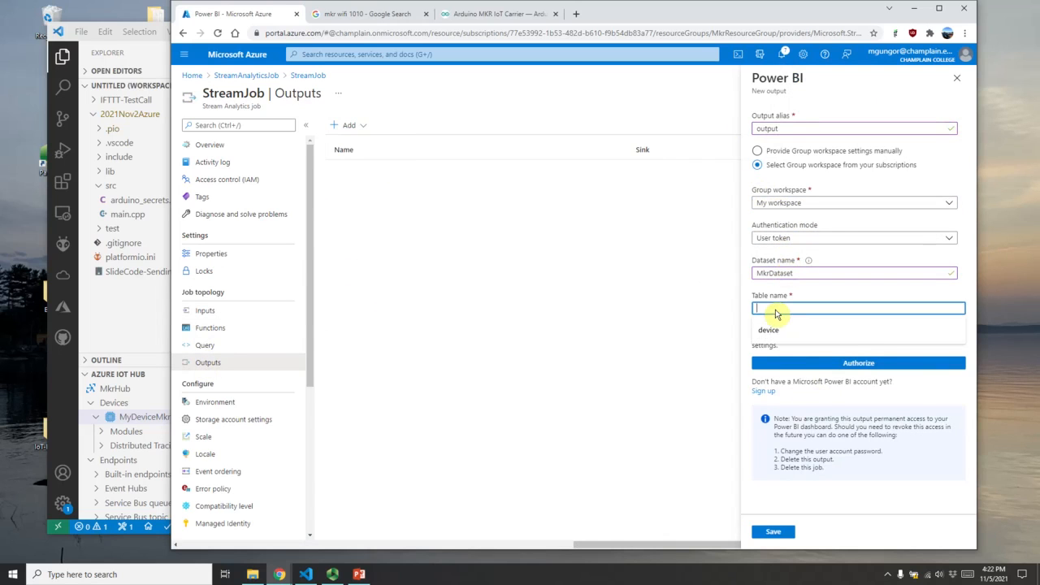
type("MkrTable")
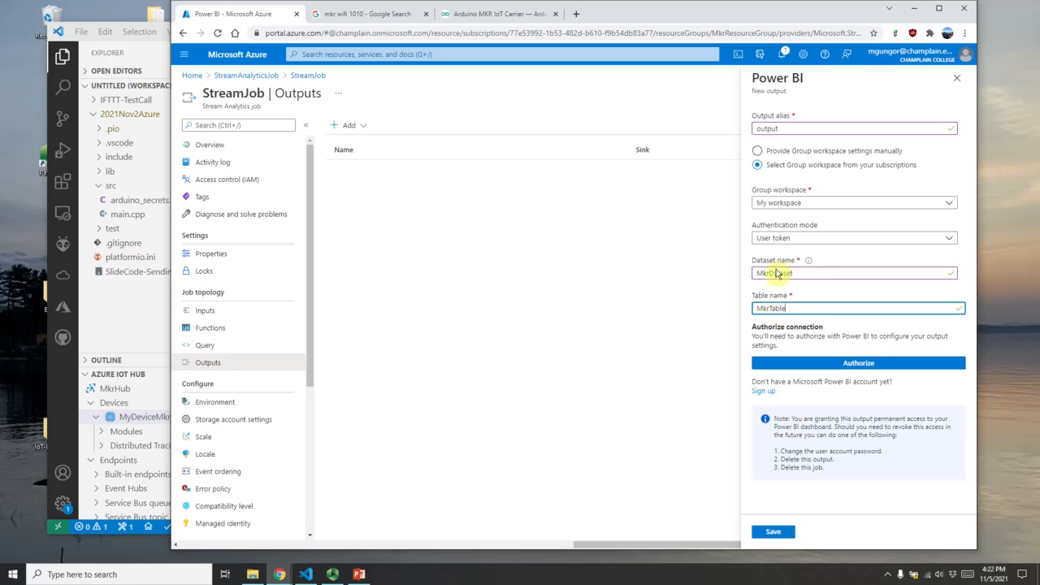
left_click_drag(770, 274, 797, 276)
left_click_drag(769, 310, 801, 389)
Step: Authorize the Power BI connection with the college Google account, staying signed in, save the output and check its notifications
left_click(859, 369)
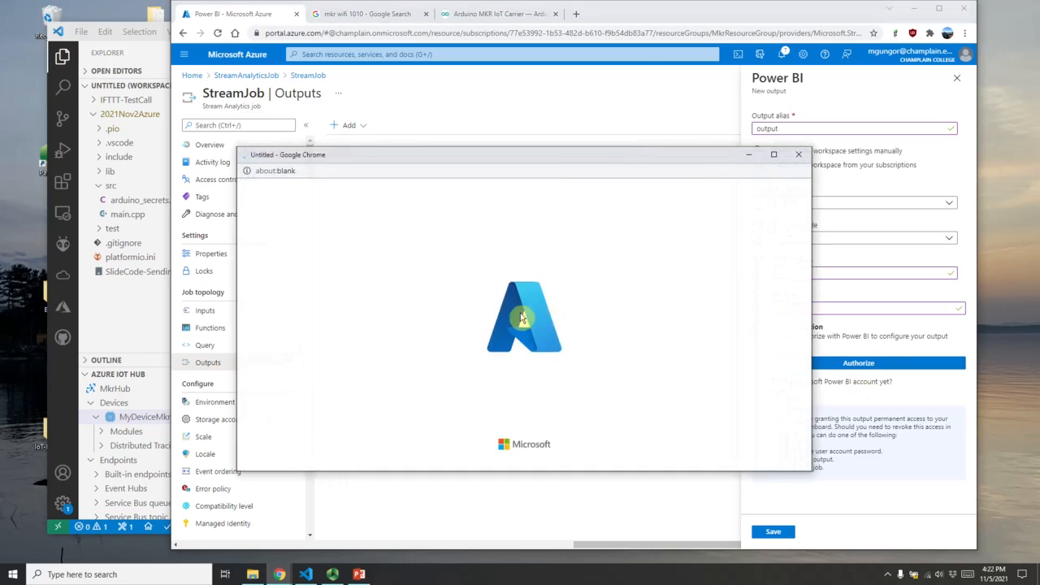
left_click(576, 369)
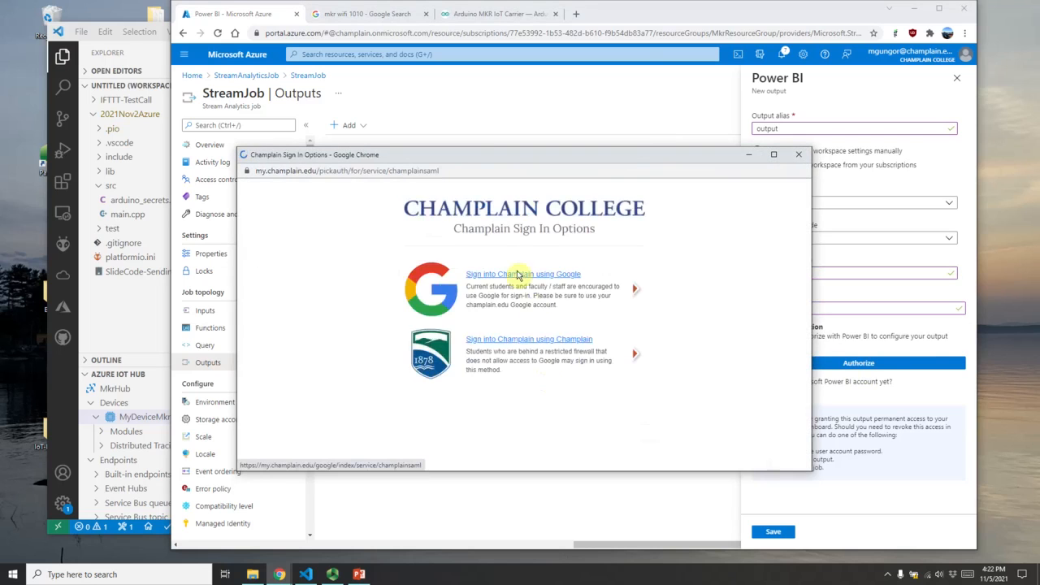
left_click(524, 278)
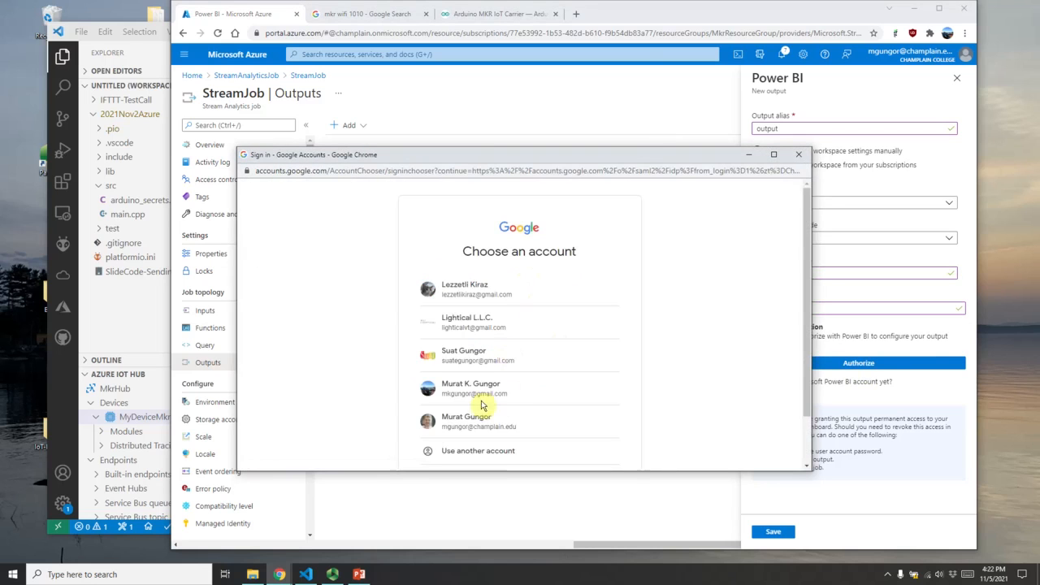
left_click(477, 424)
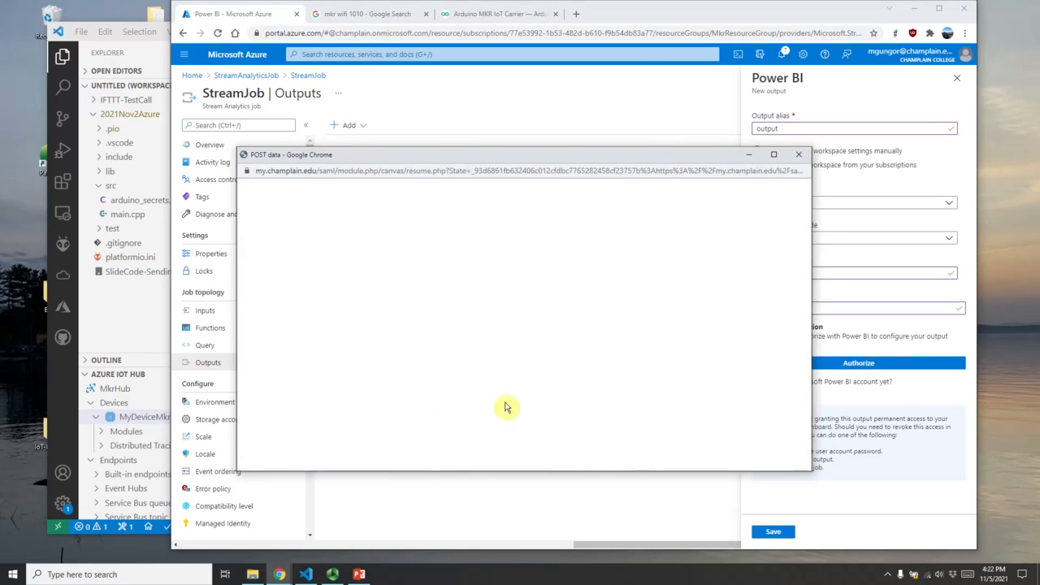
left_click(579, 349)
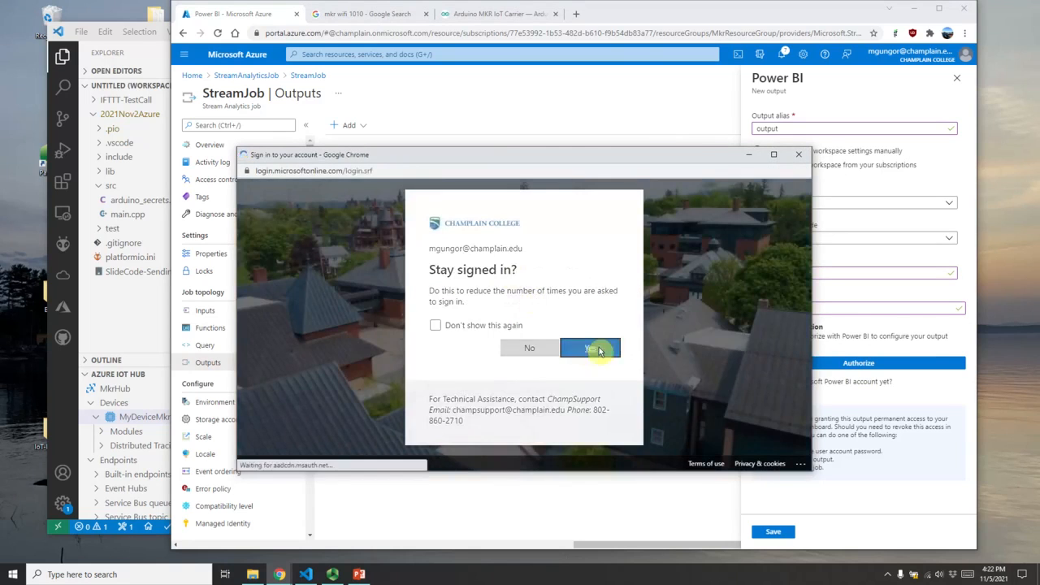
left_click(773, 533)
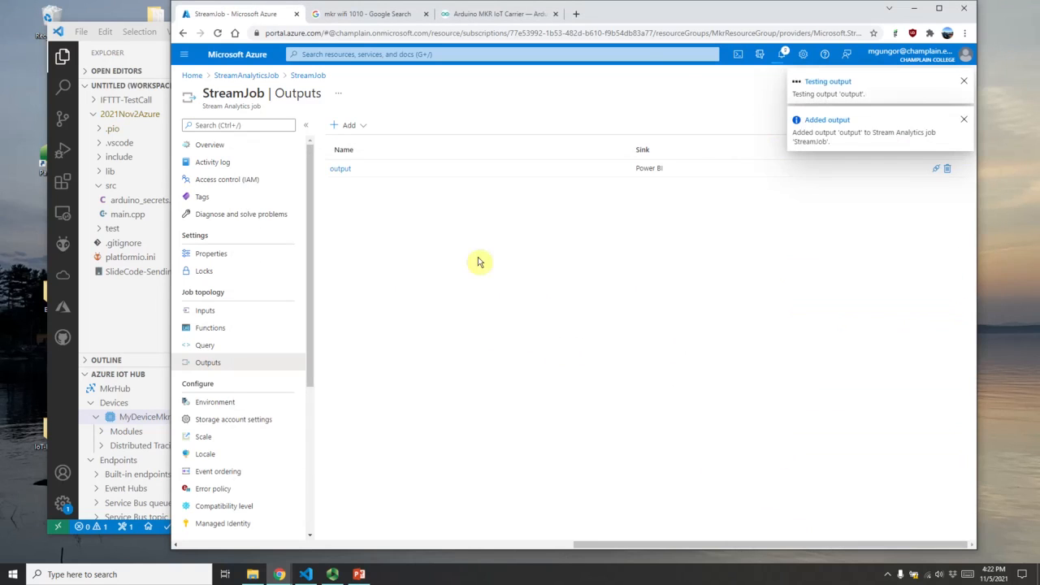
left_click(782, 53)
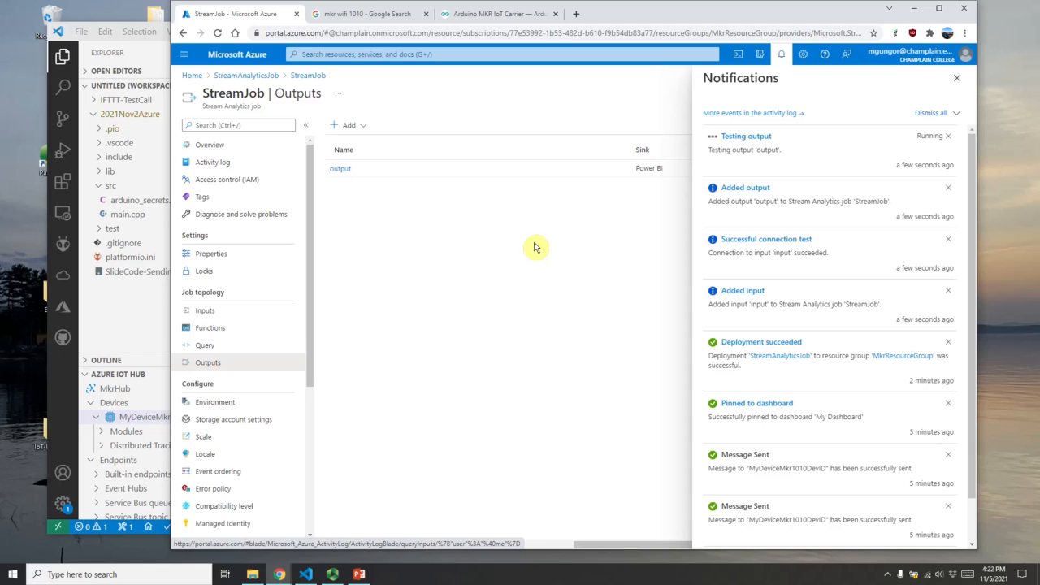
Step: Edit StreamJob's query to select everything from input into output, replacing both placeholder aliases
left_click(205, 346)
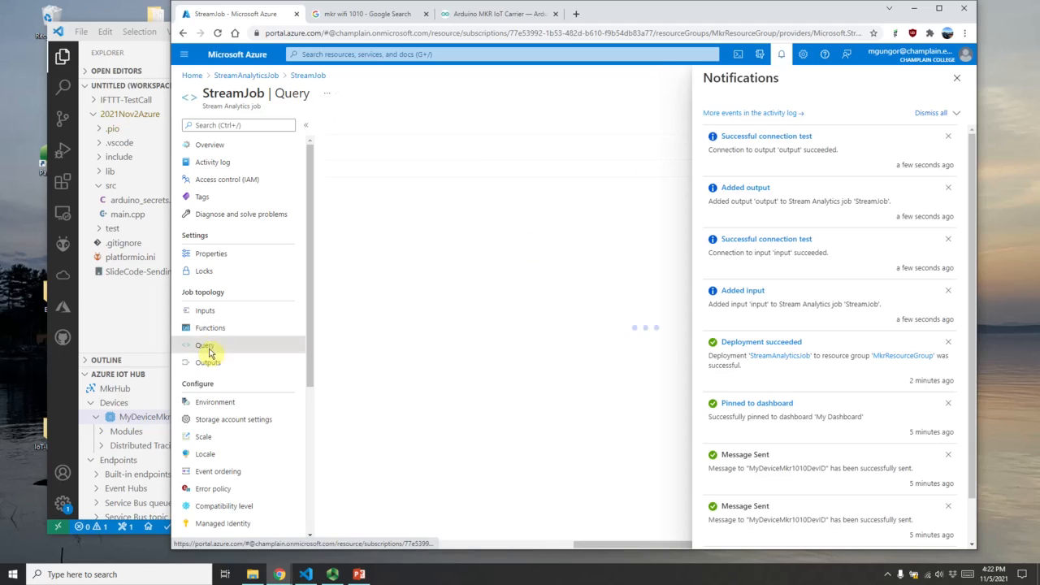
left_click(957, 78)
left_click(529, 192)
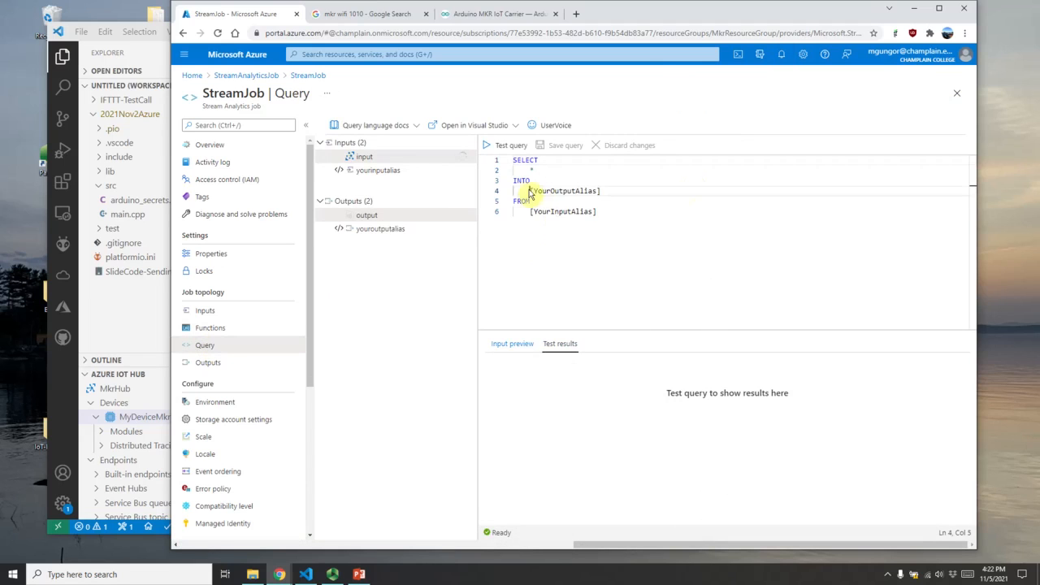
left_click_drag(530, 212, 596, 216)
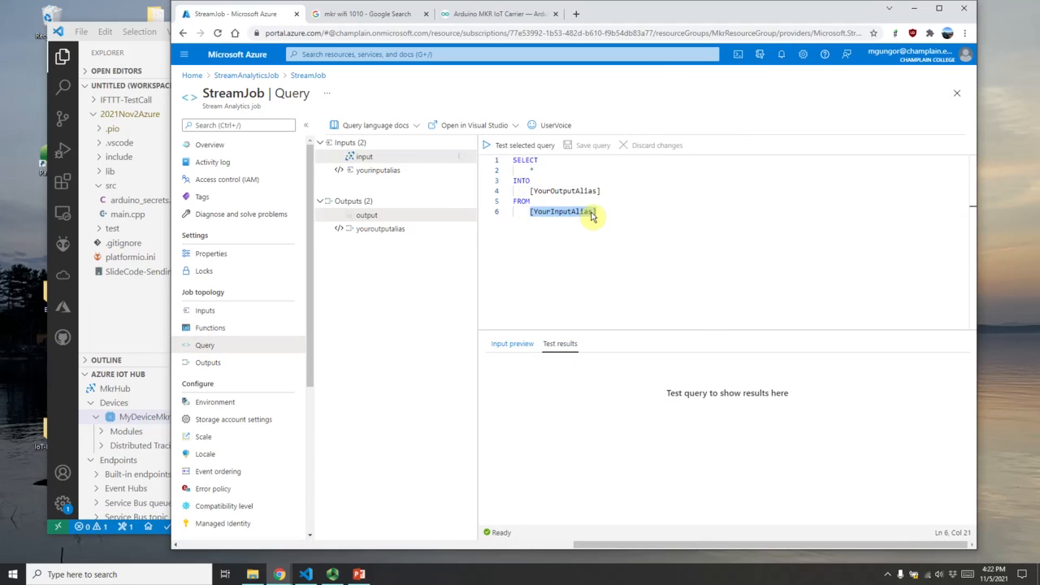
type("inp")
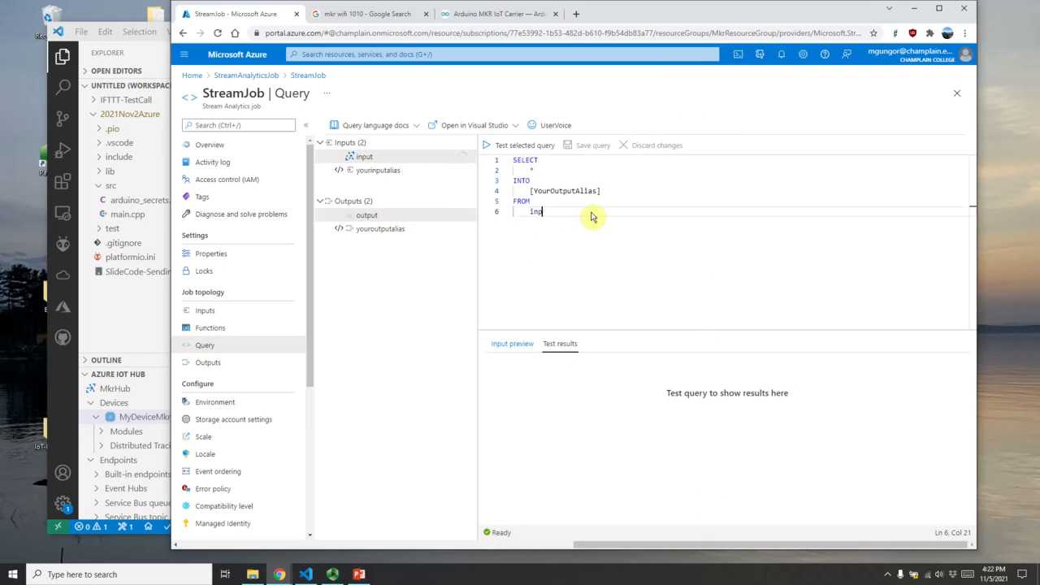
type("ut")
left_click_drag(530, 192, 600, 193)
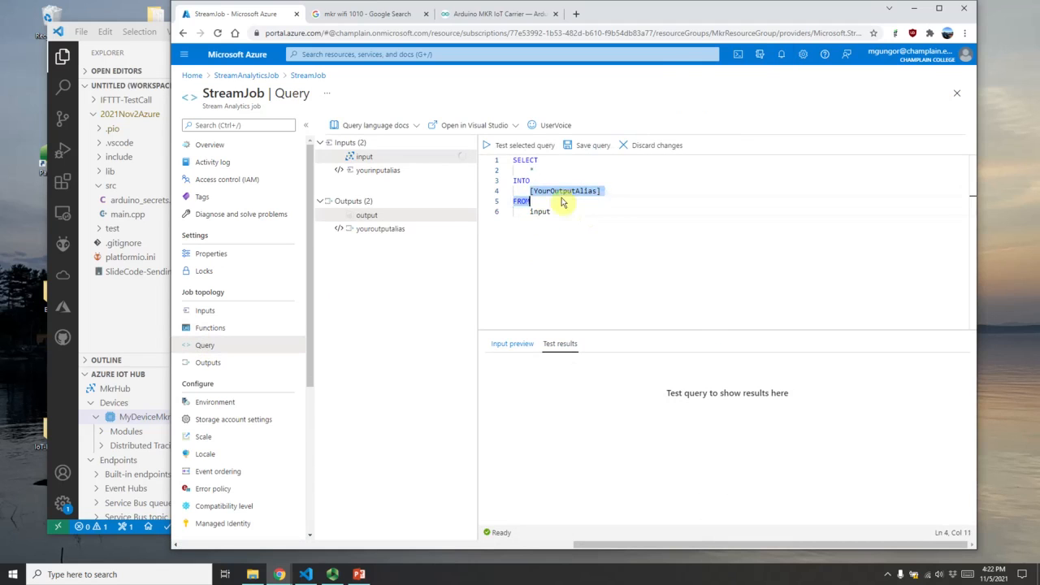
type("output")
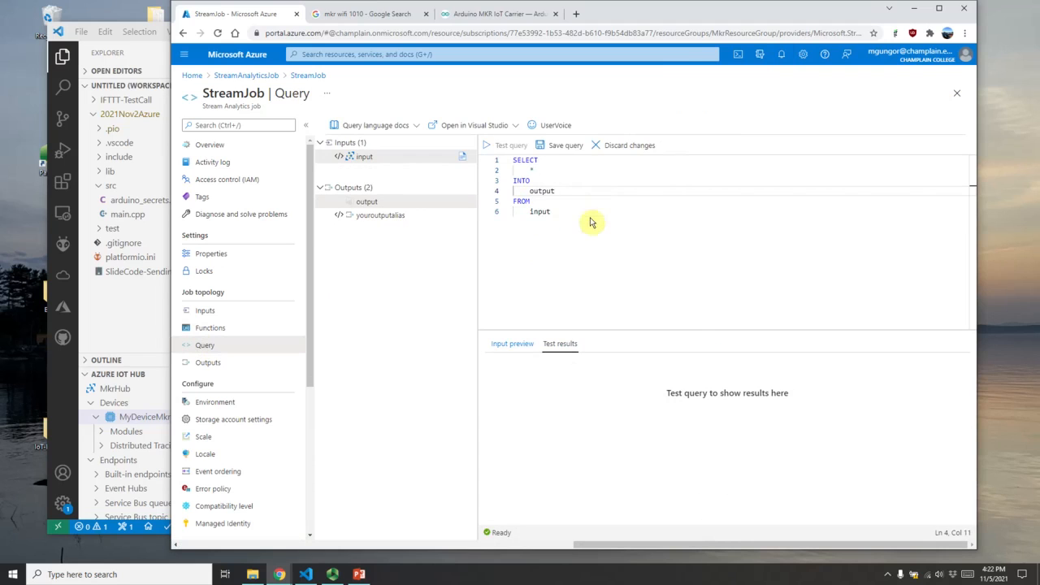
Step: Save the edited query and test it against the incoming hub data
left_click(591, 220)
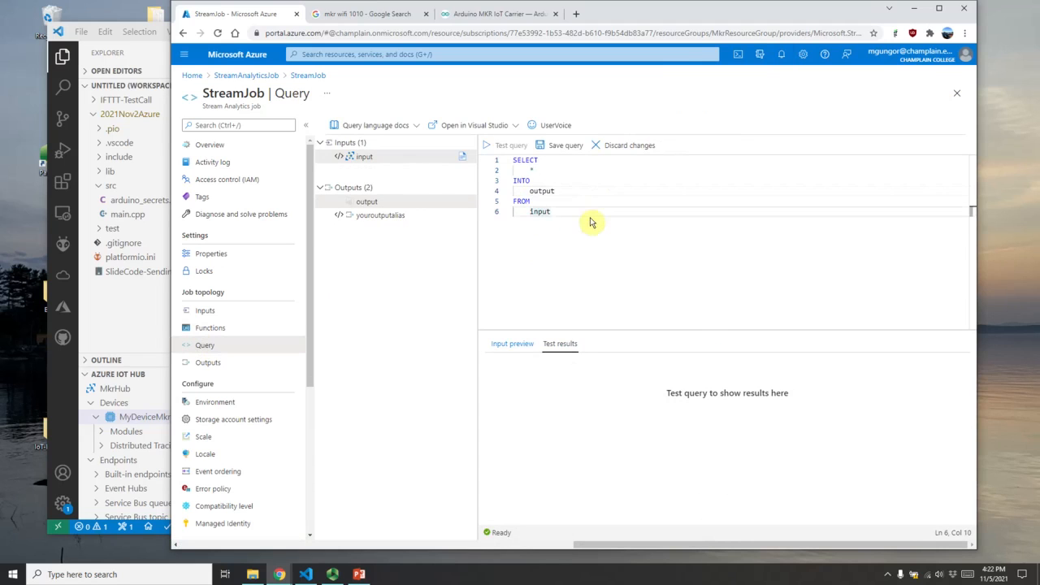
left_click(552, 149)
left_click(503, 147)
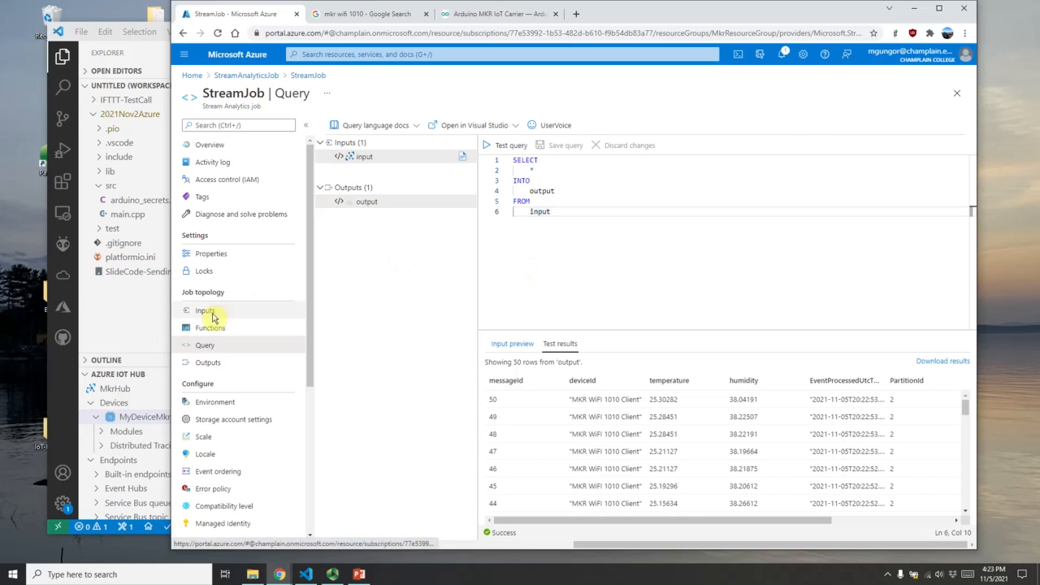
Step: Review StreamJob's overview and query, start the job with output start time Now, and check its start-up notification
left_click(208, 148)
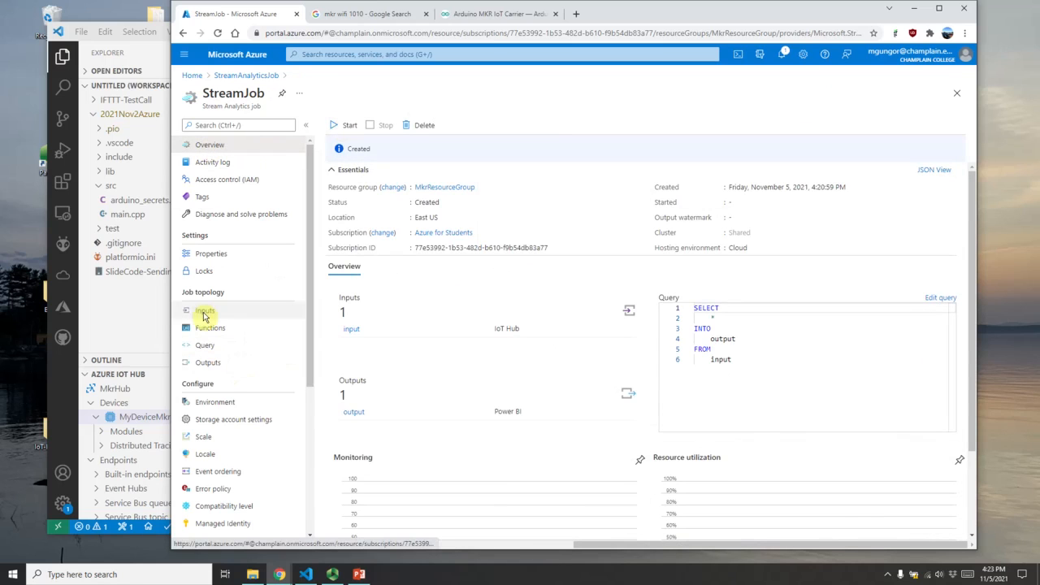
left_click_drag(758, 376, 683, 312)
left_click(714, 354)
left_click(745, 364)
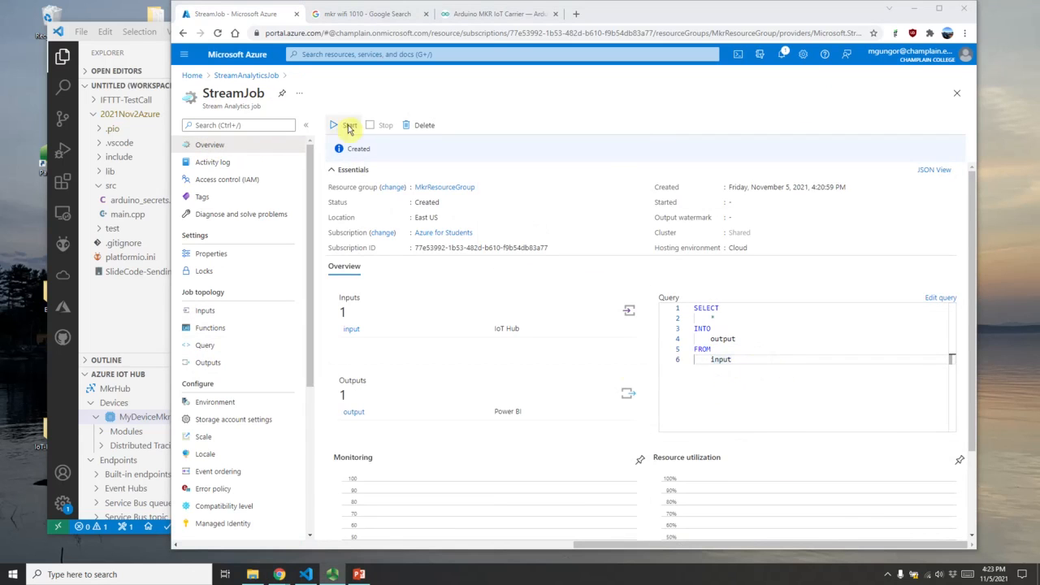
left_click_drag(696, 309, 732, 359)
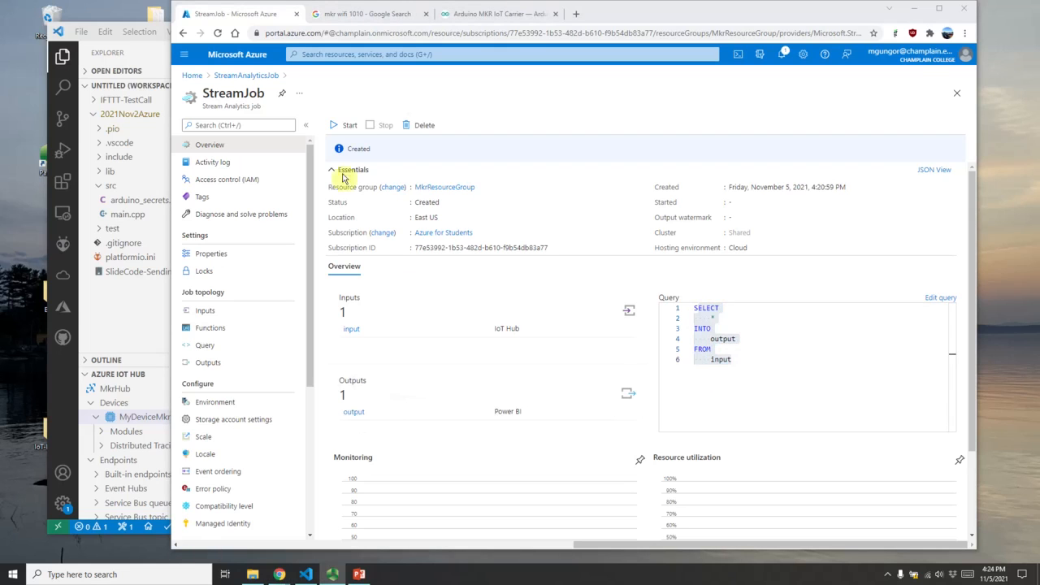
left_click(344, 132)
left_click(344, 129)
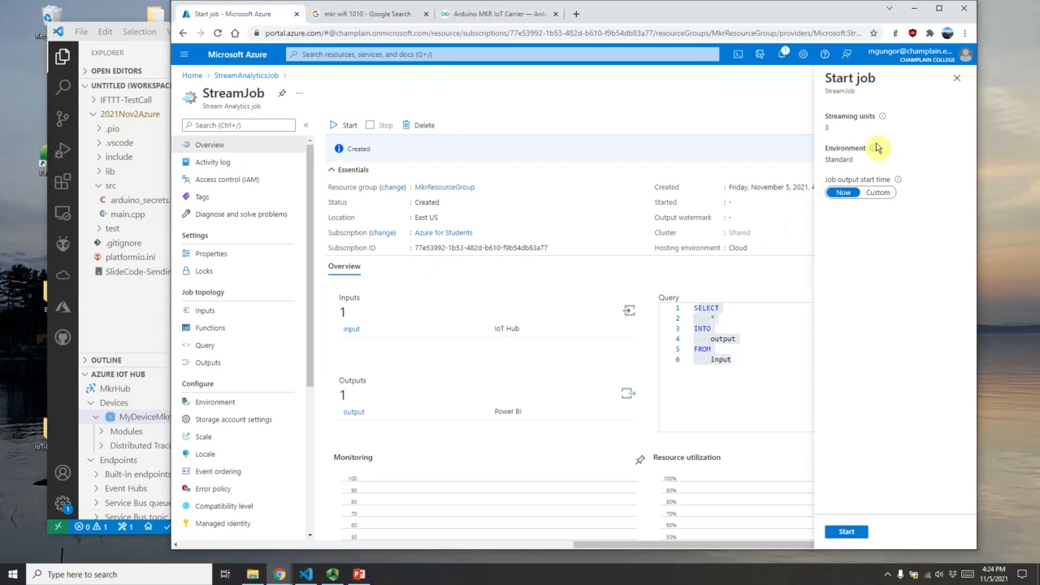
left_click(844, 533)
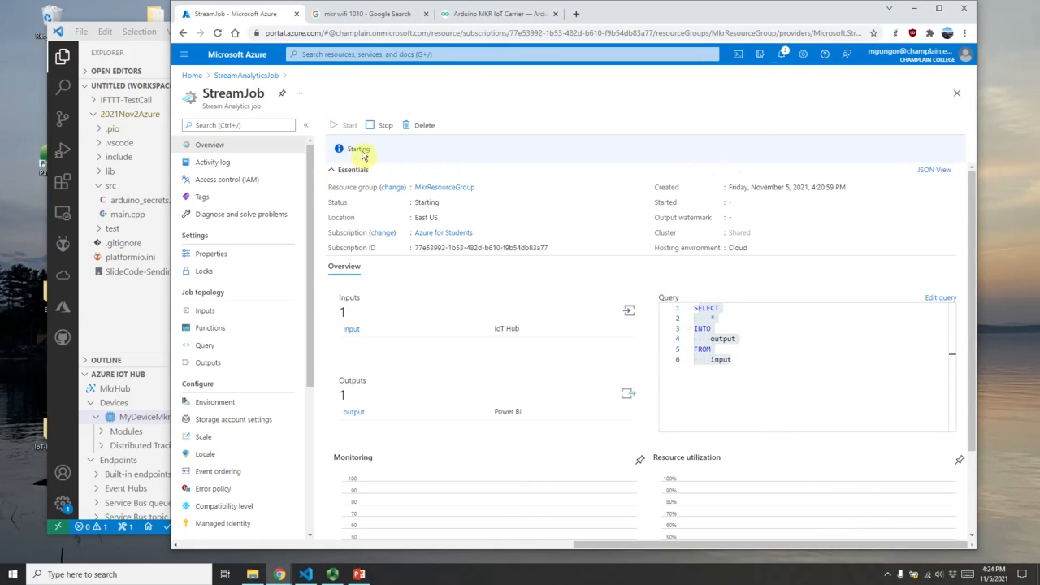
left_click(785, 53)
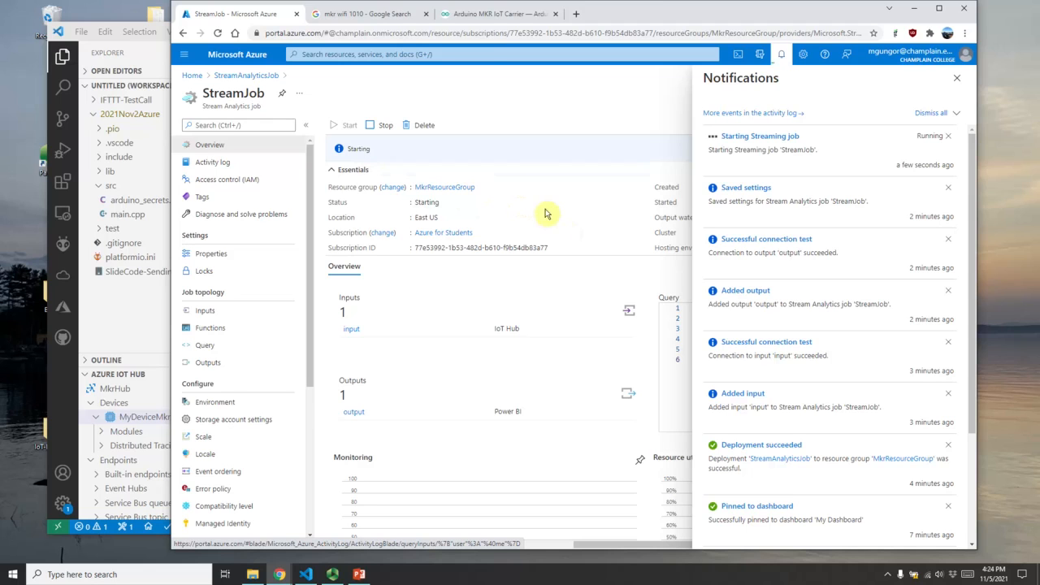
Step: Search the web for power bi in a new browser tab, sign in to the Power BI service and open My workspace
left_click(575, 14)
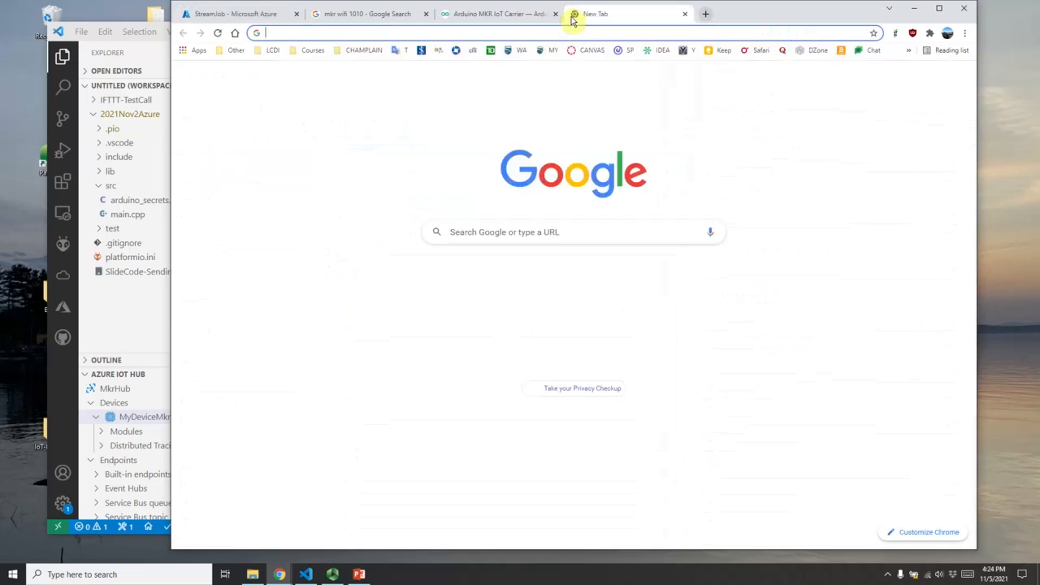
type("pwer")
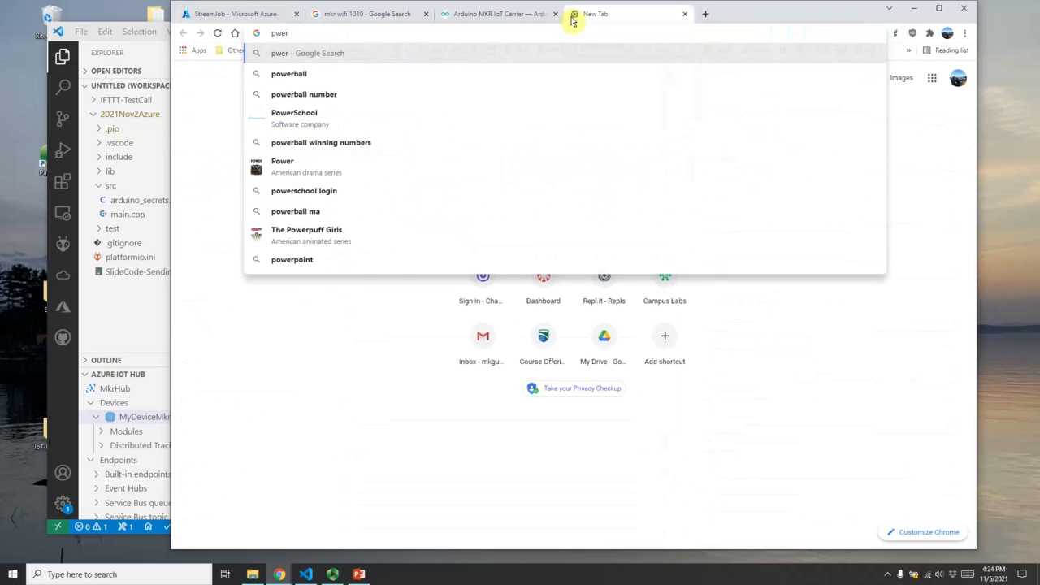
type("bi")
key("Down")
key("Return")
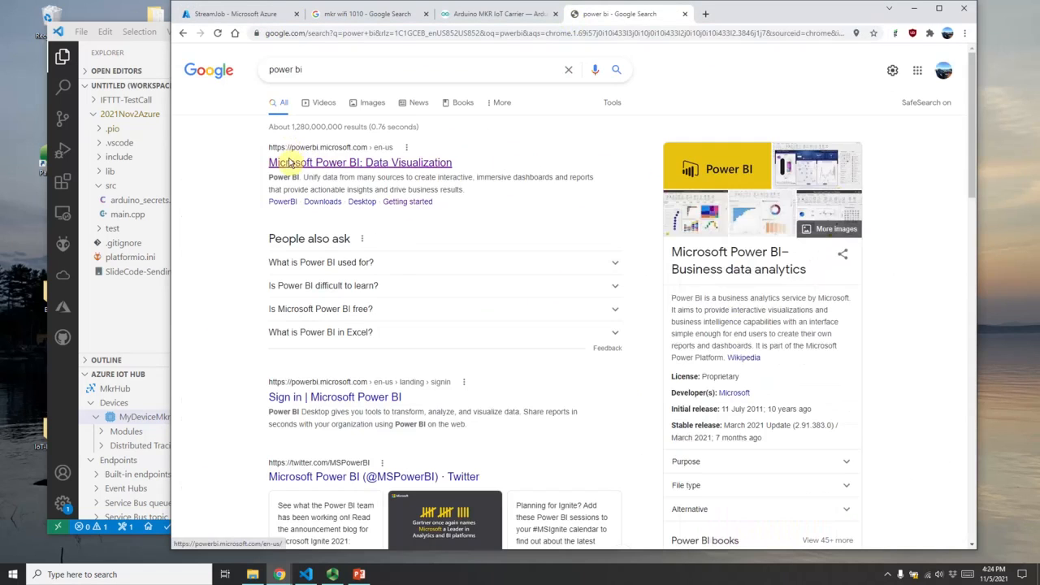
left_click(428, 164)
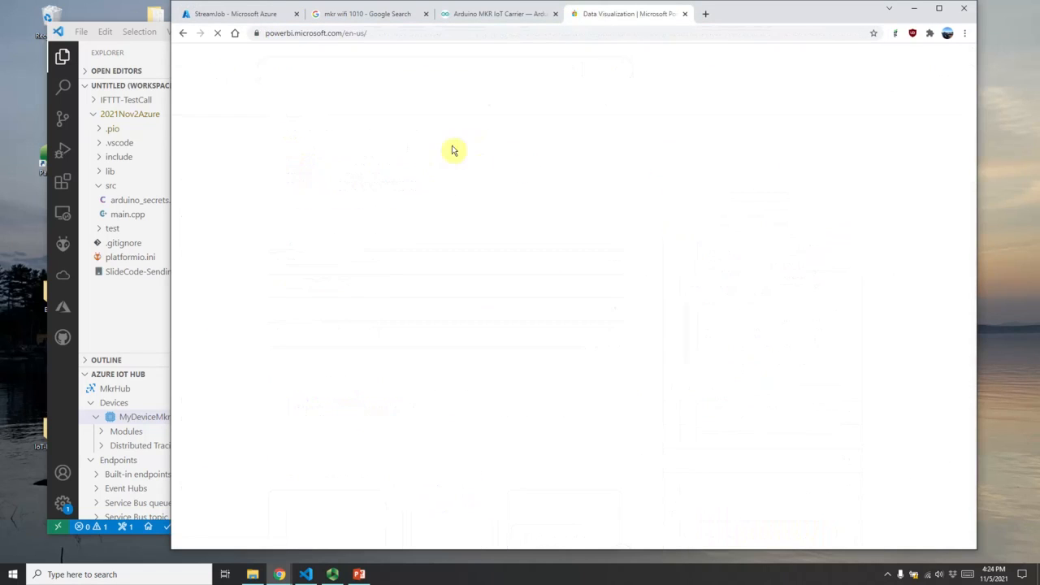
left_click(818, 59)
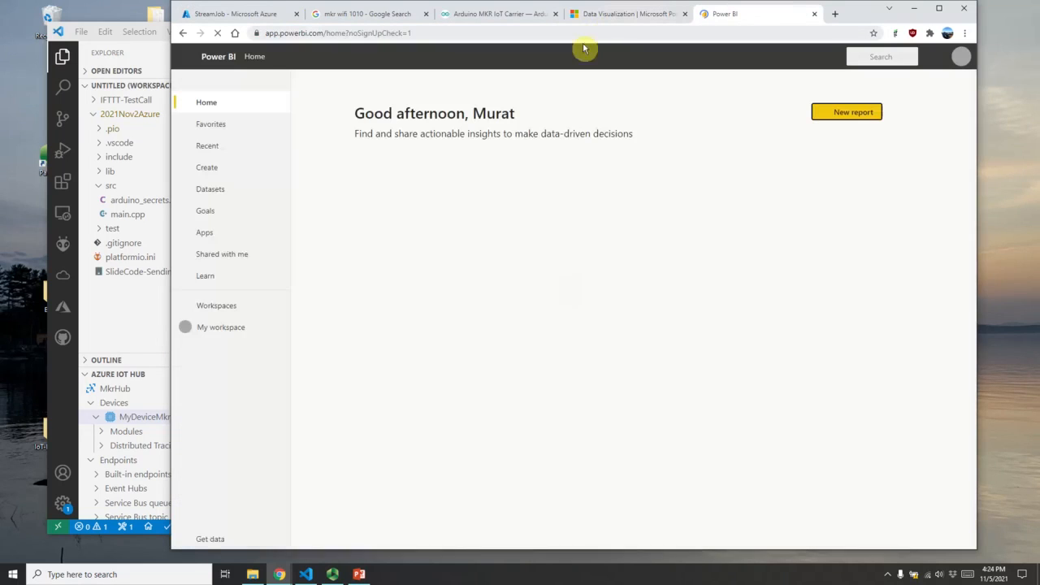
left_click(237, 333)
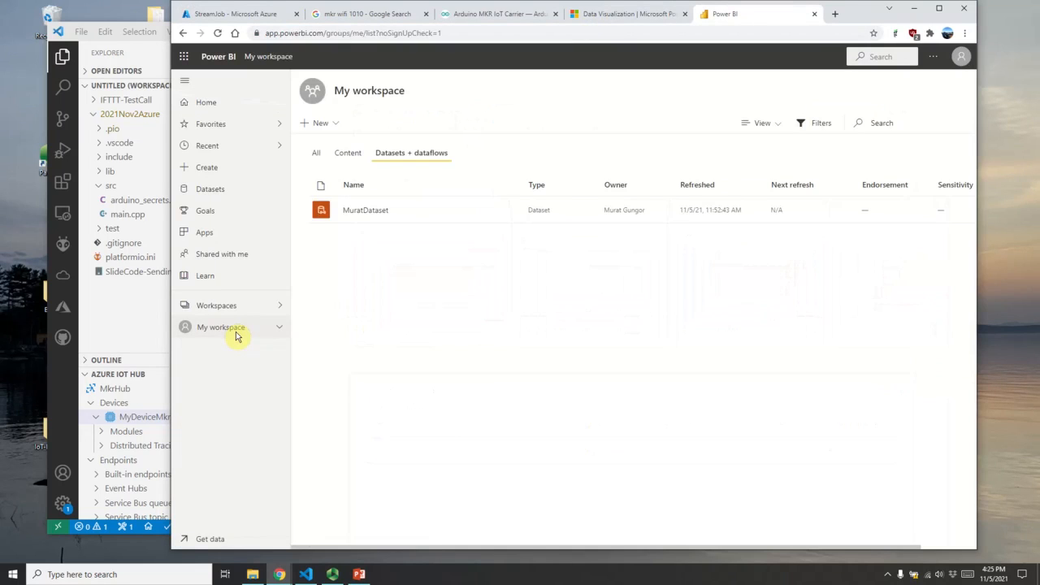
Step: Expand My workspace, open its existing dataset and list the fields of the dataset's table
left_click(281, 327)
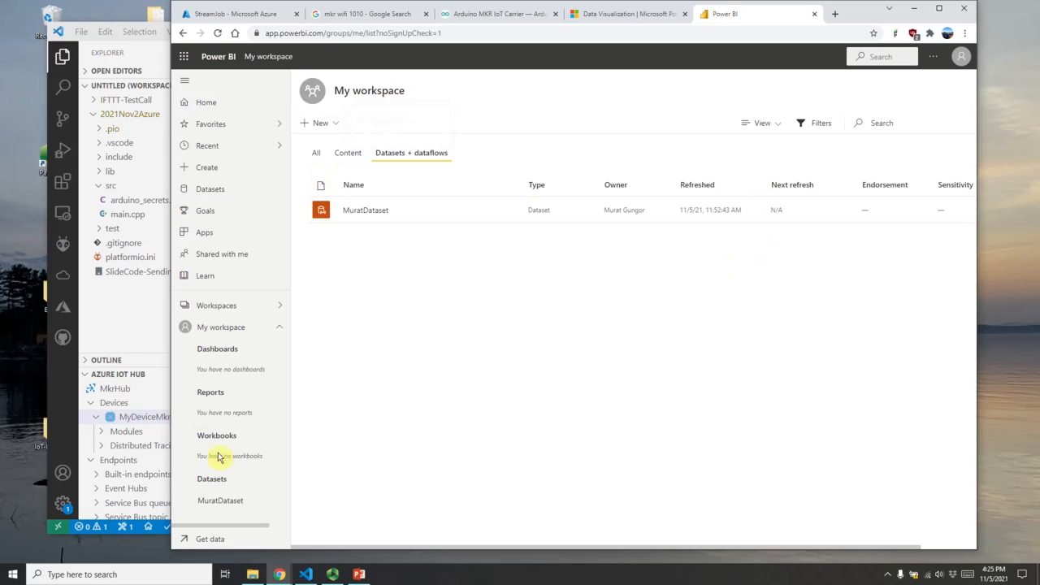
left_click(220, 501)
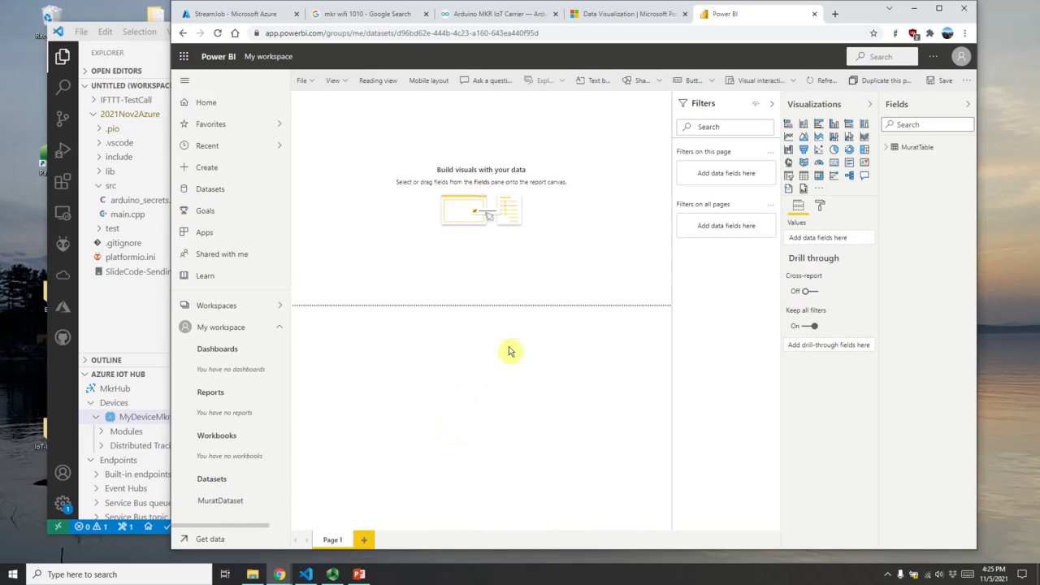
left_click(886, 149)
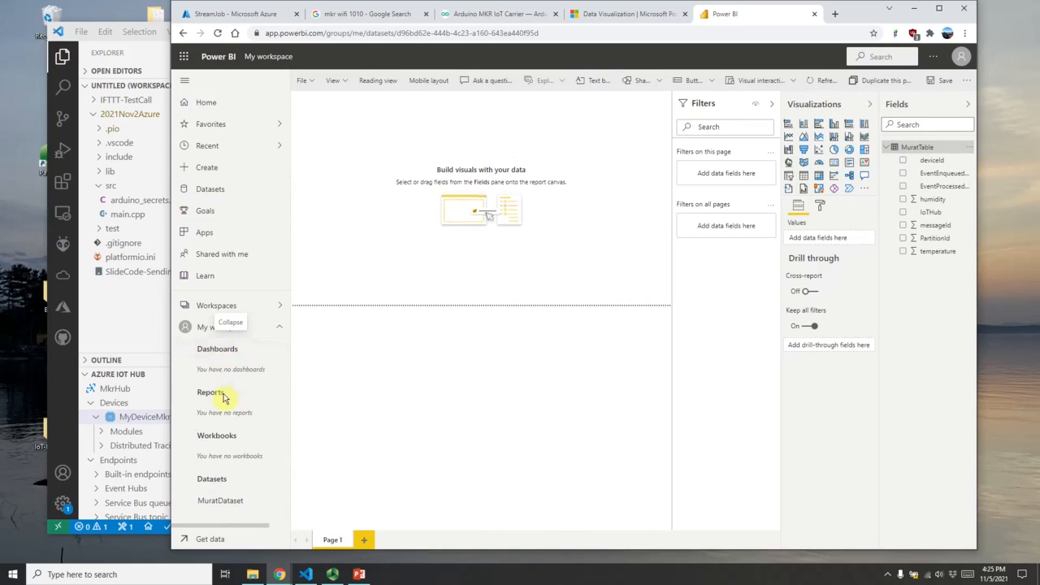
Step: Look through the report's file and view options, the Power BI Home page and the Get Data page
left_click(272, 332)
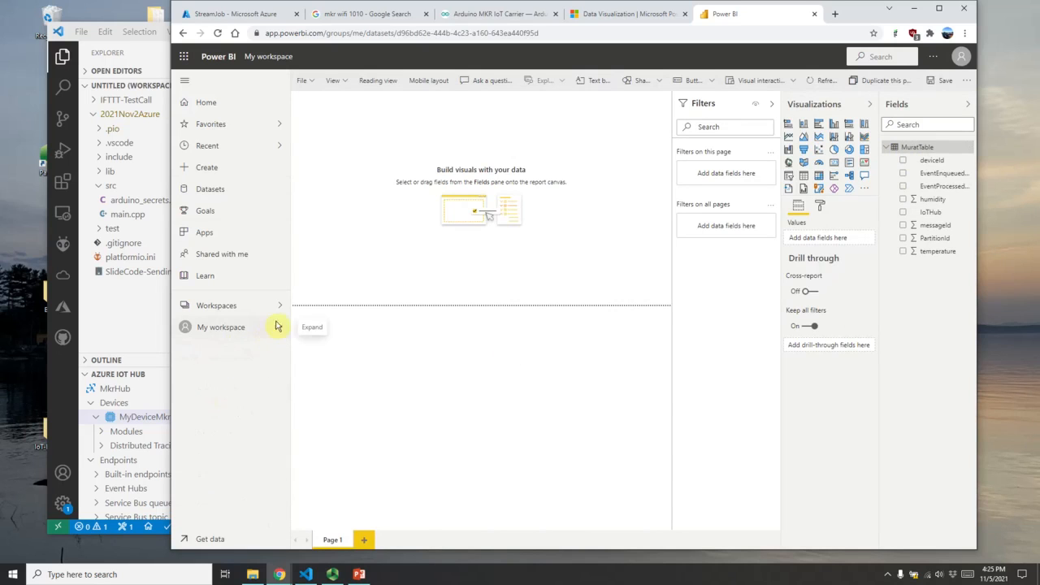
left_click(309, 84)
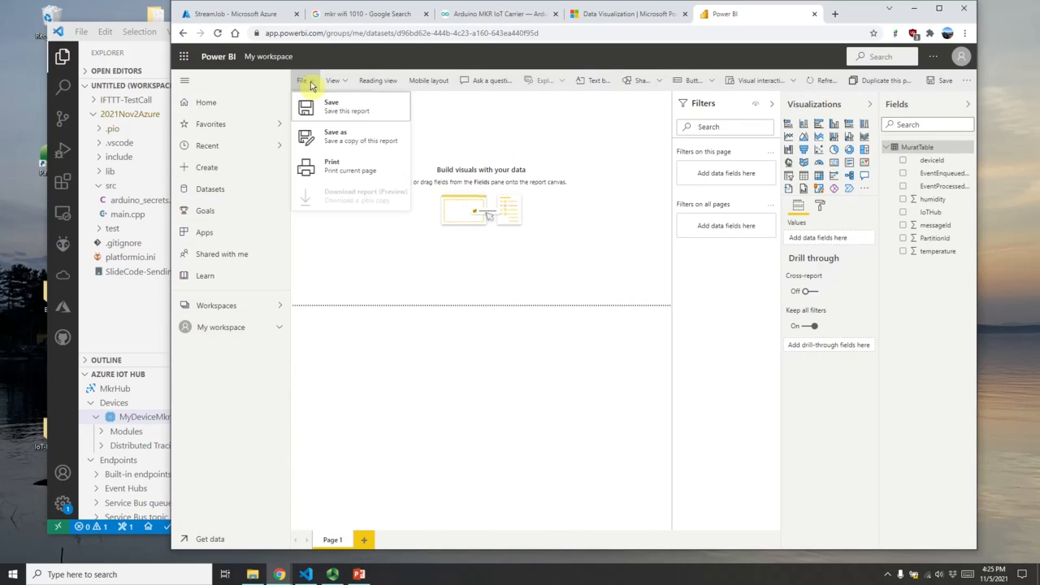
left_click(334, 80)
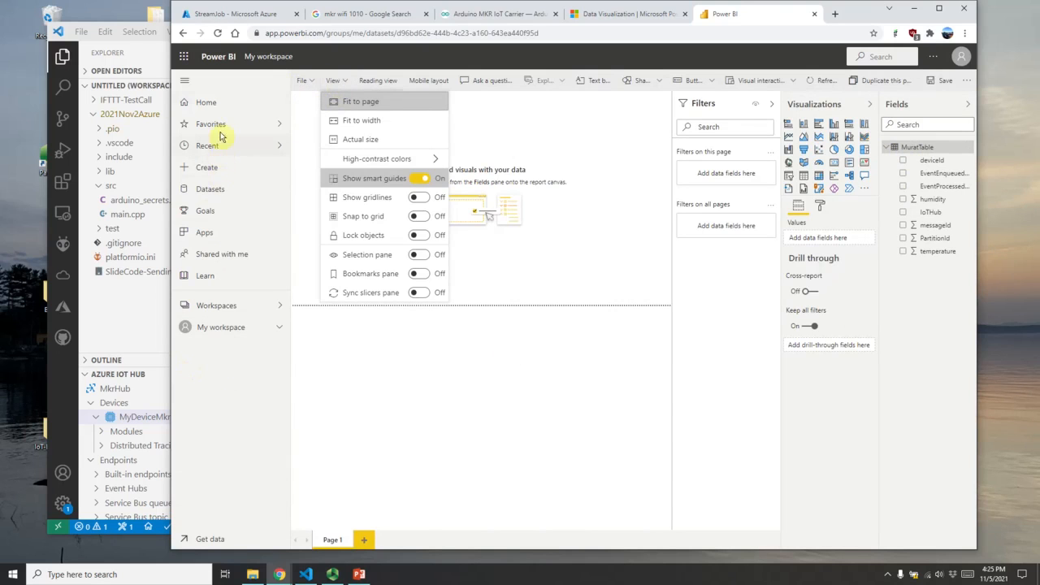
left_click(209, 104)
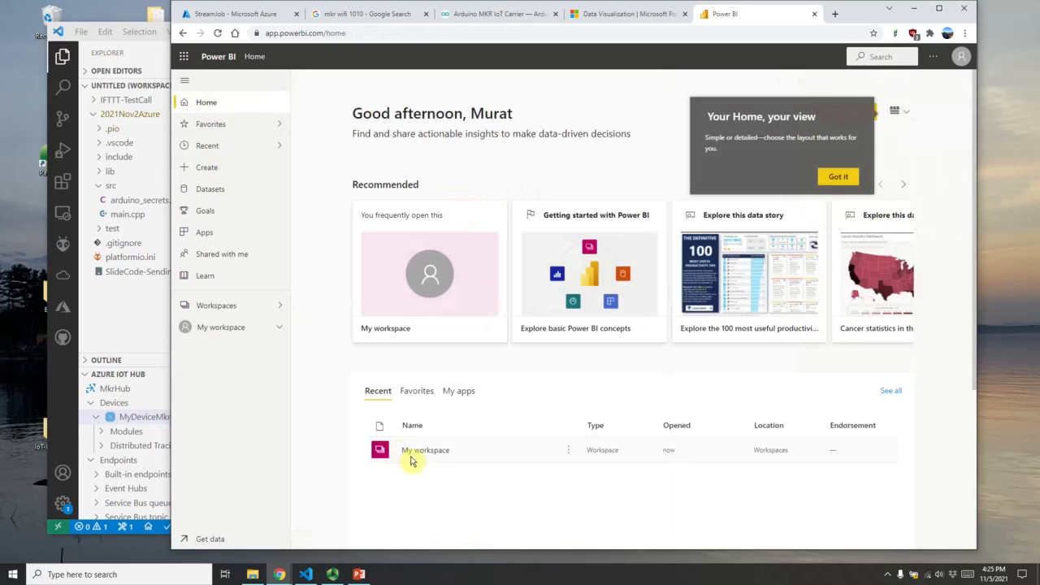
left_click(845, 177)
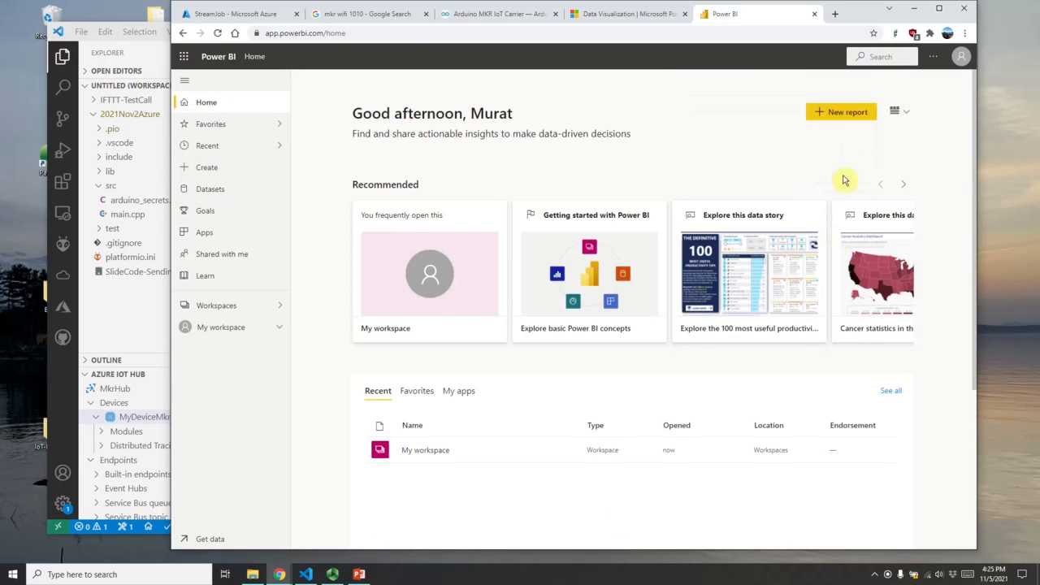
left_click(195, 542)
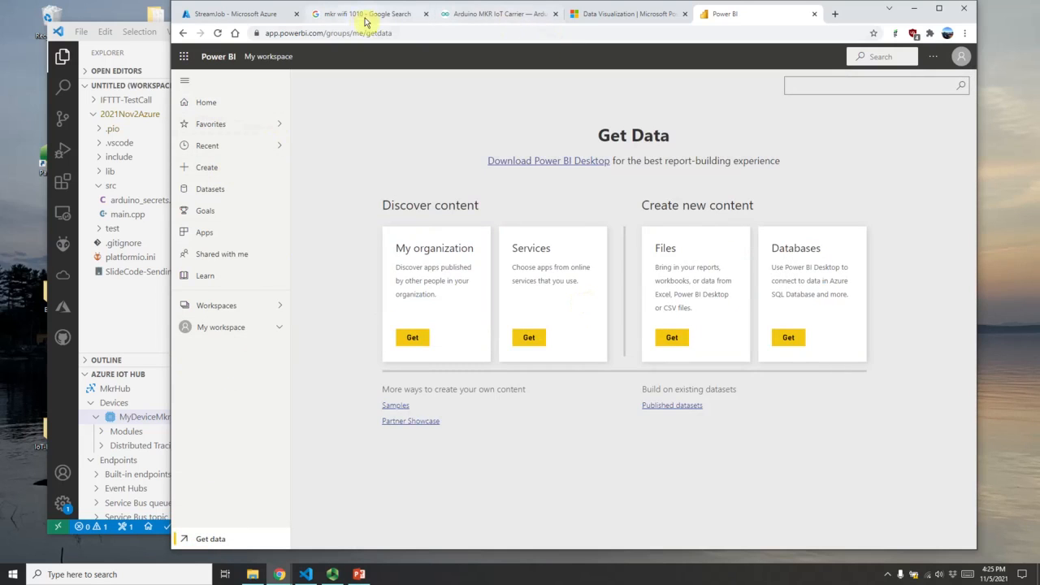
Step: Return to StreamJob in the Azure portal and review the Power BI output's dataset name, table name and authorization settings
left_click(231, 16)
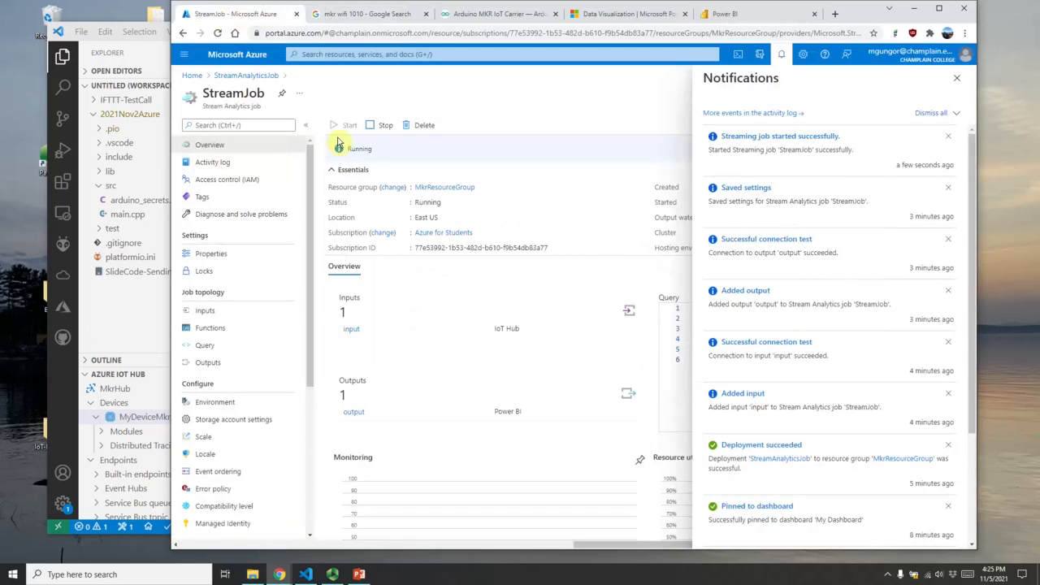
left_click(958, 79)
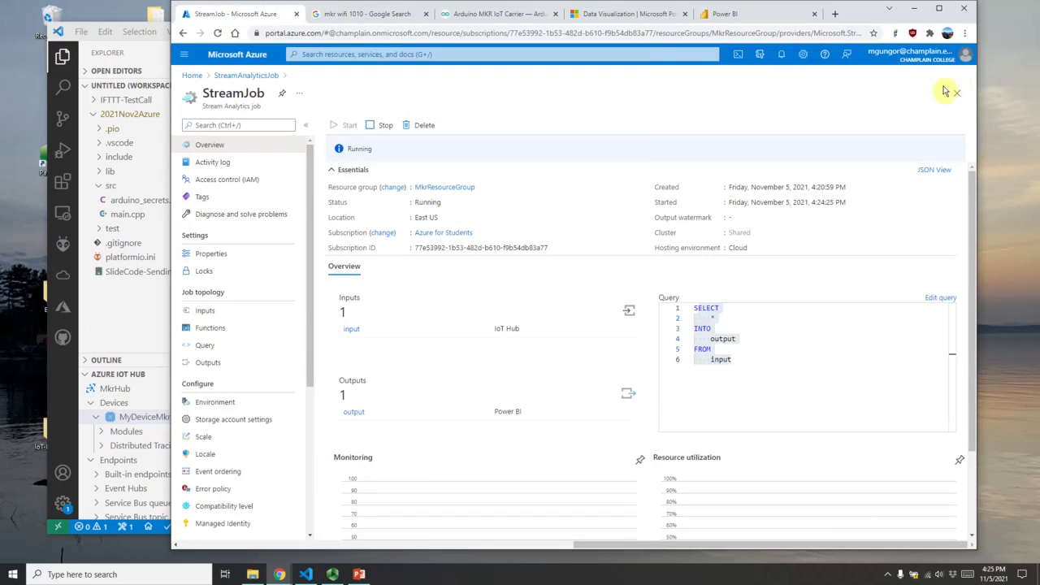
left_click(213, 365)
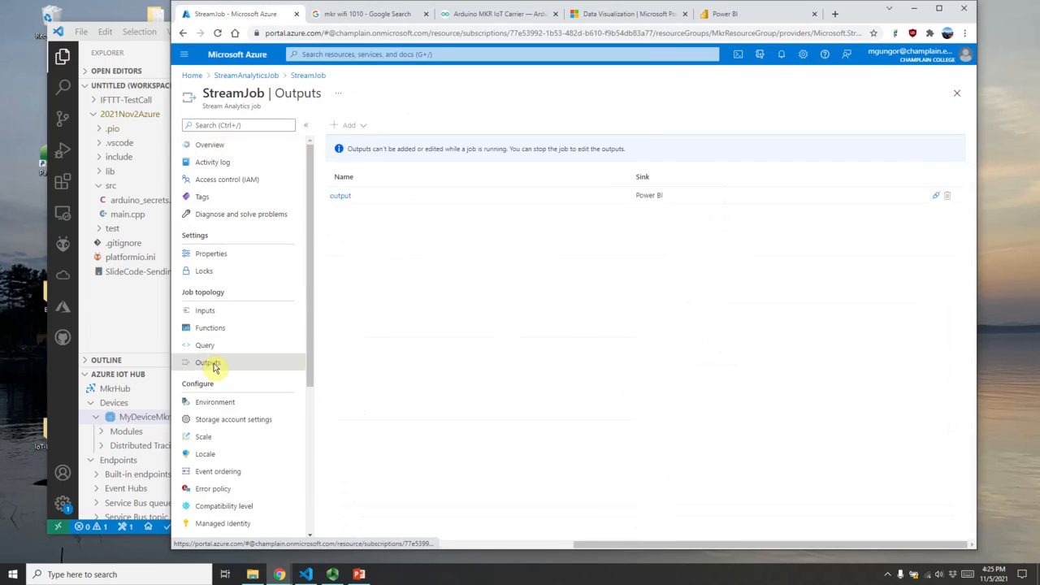
left_click(341, 196)
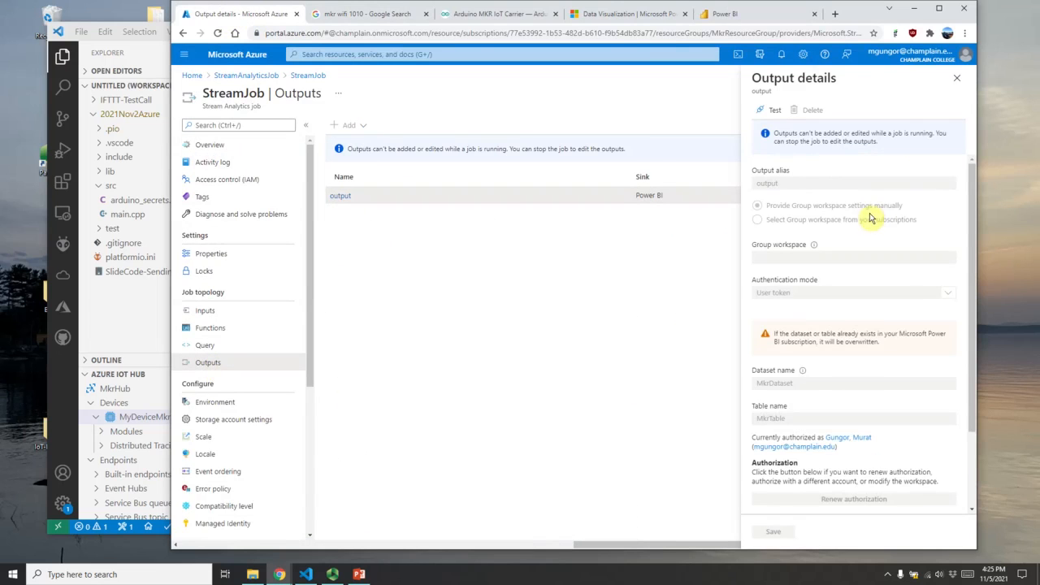
scroll(863, 382, "down", 2)
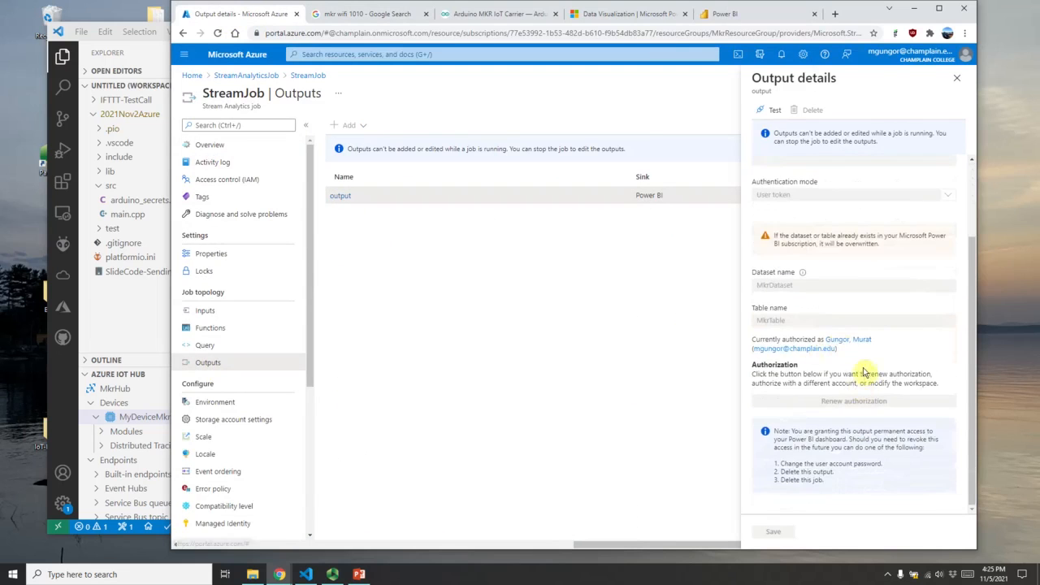
scroll(866, 377, "up", 1)
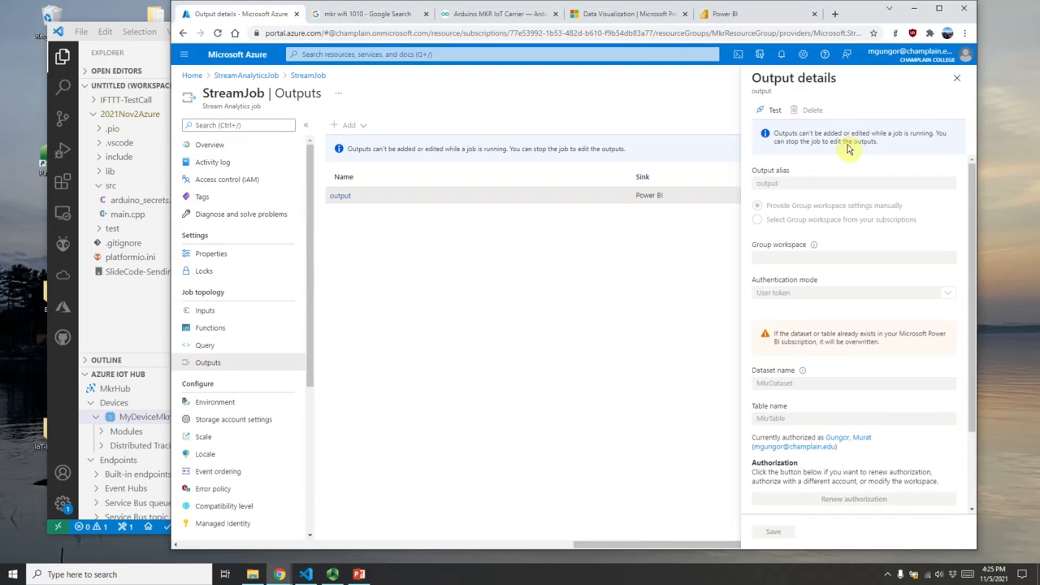
scroll(859, 418, "down", 1)
scroll(859, 418, "up", 1)
scroll(845, 430, "down", 1)
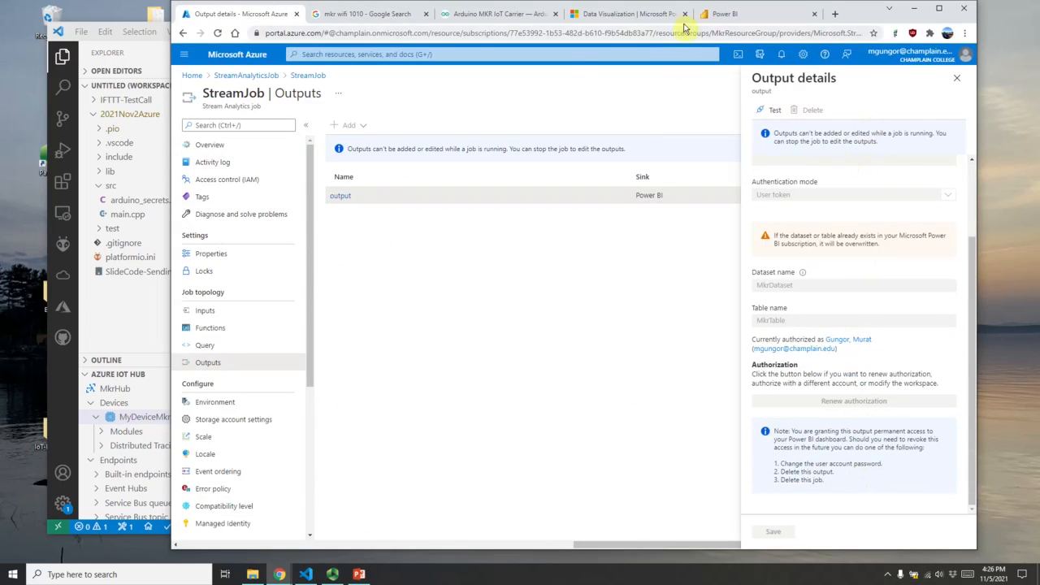
Step: Switch back to Power BI and open MkrDataset from My workspace
left_click(707, 14)
left_click(223, 305)
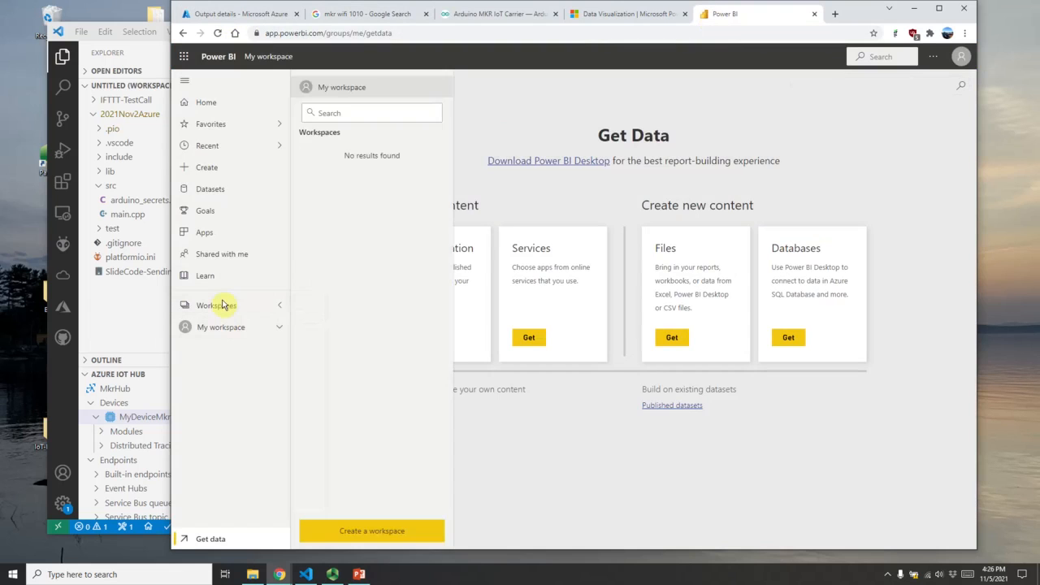
left_click(241, 331)
left_click(273, 334)
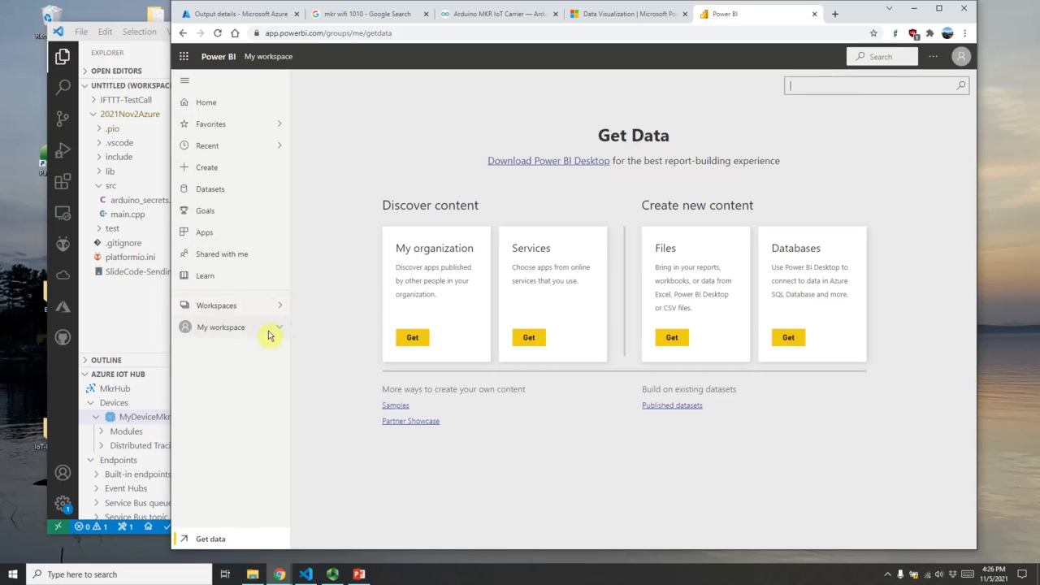
left_click(271, 333)
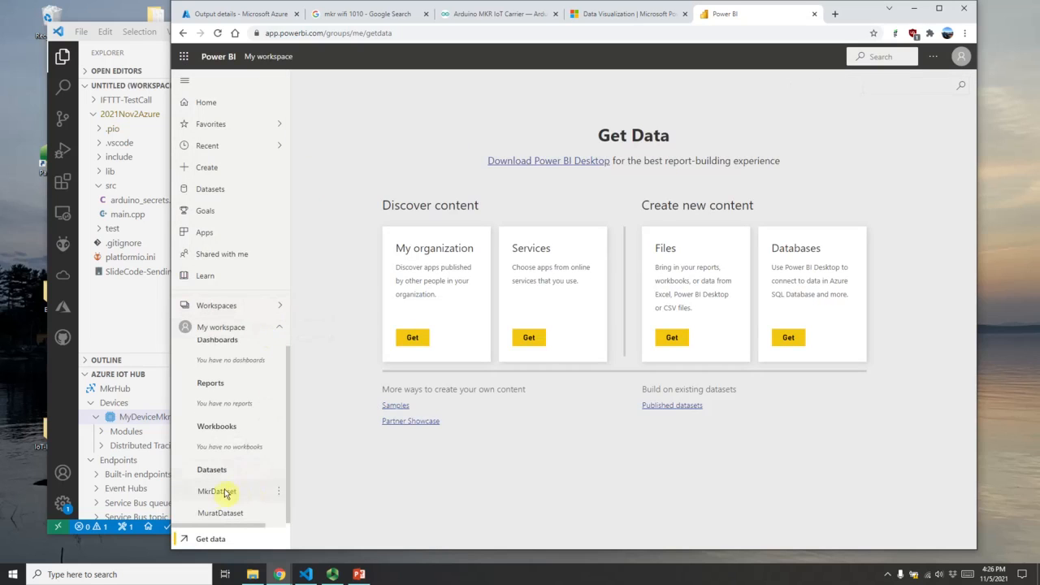
left_click(231, 491)
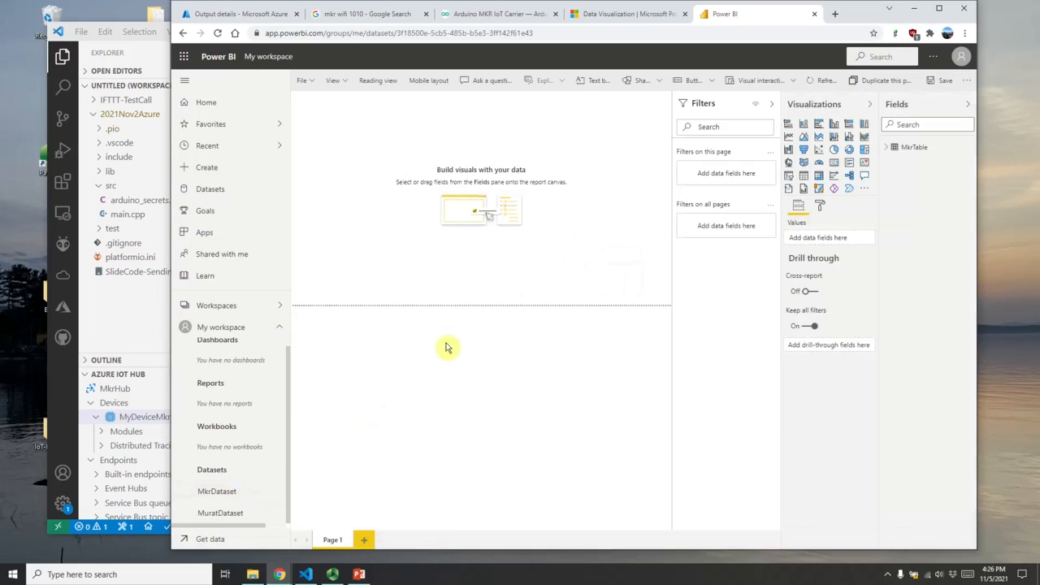
Step: Build a line chart of MkrTable's temperature and humidity by EventProcessedUtcTime and enlarge it to fill the report page
left_click(887, 151)
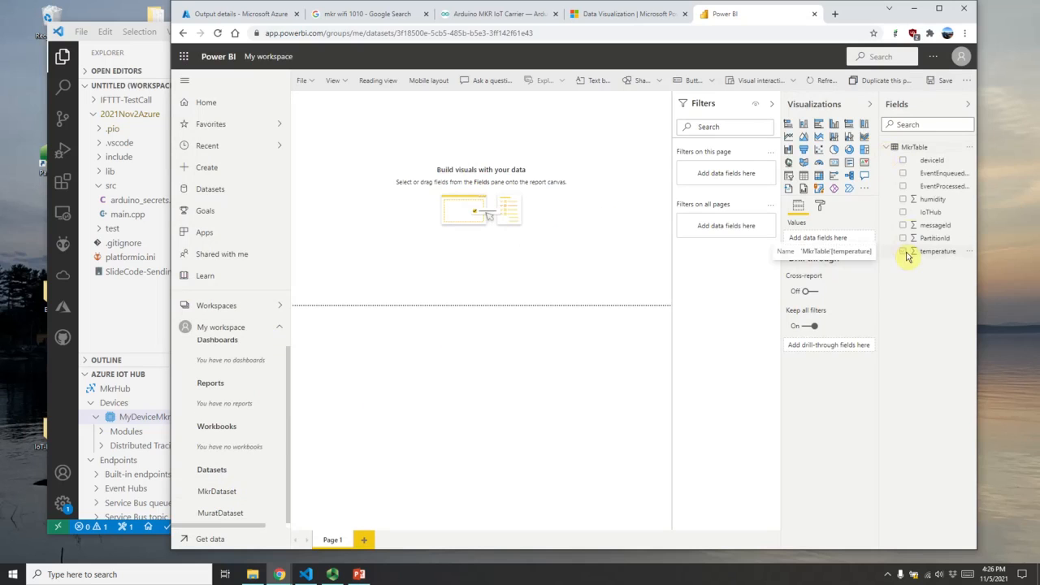
left_click(903, 187)
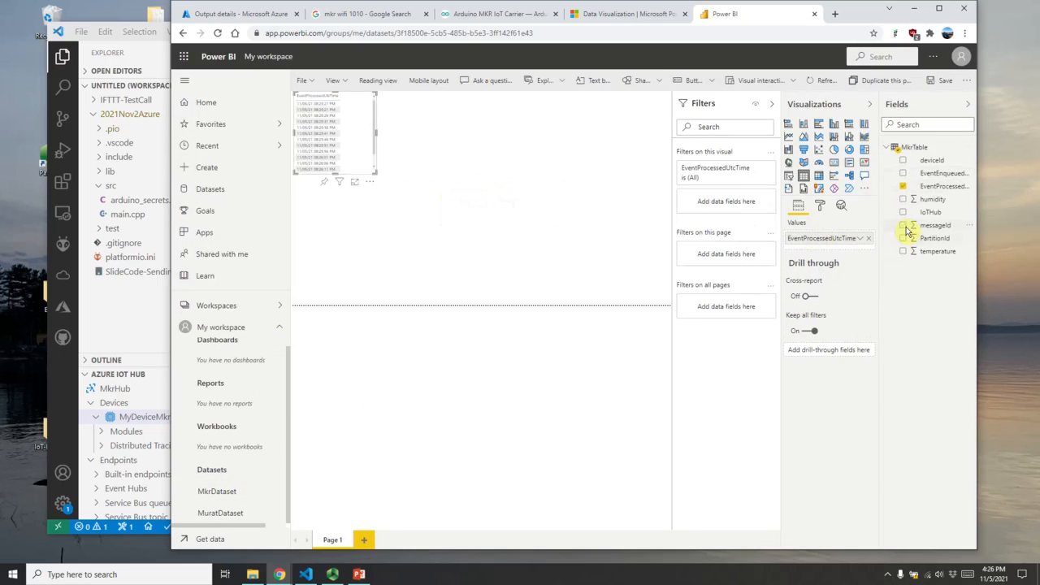
left_click(904, 252)
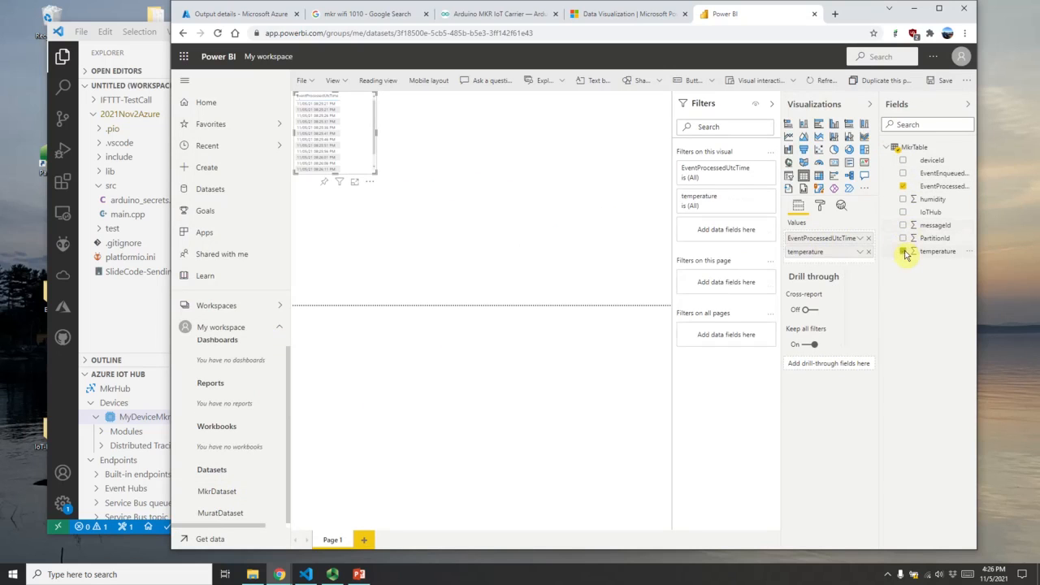
left_click(903, 200)
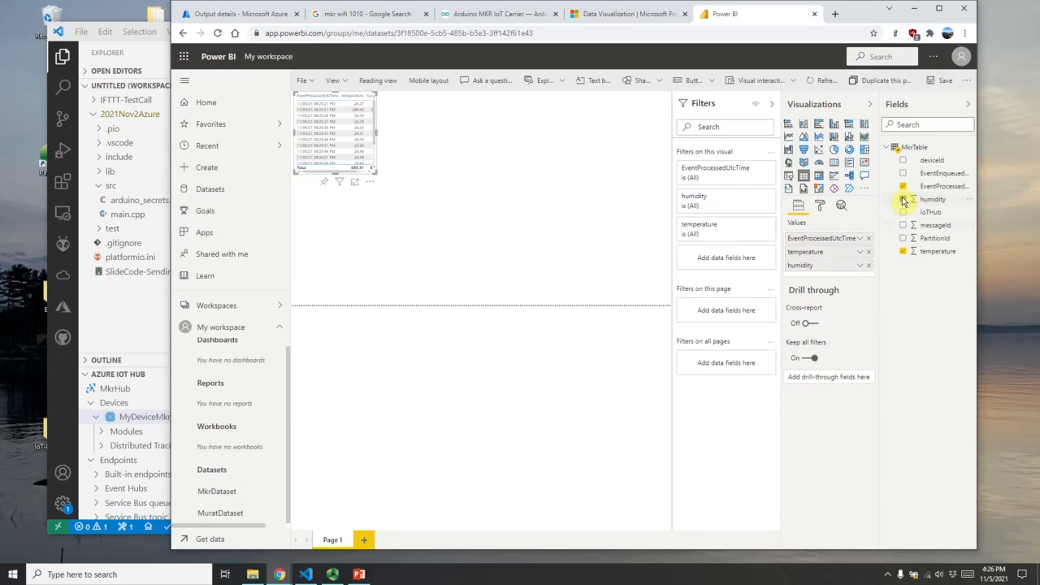
left_click(790, 134)
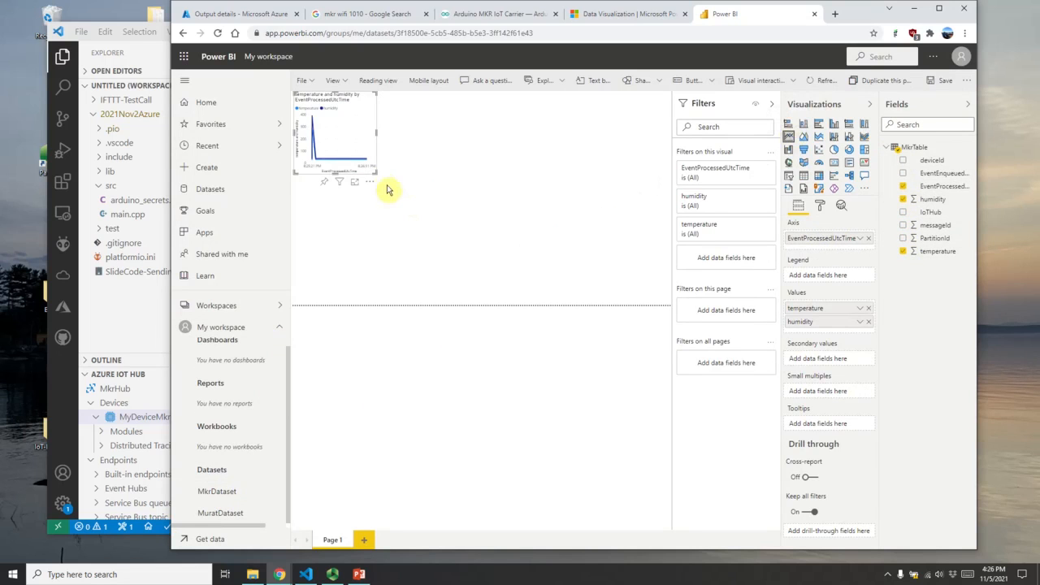
left_click_drag(377, 174, 667, 296)
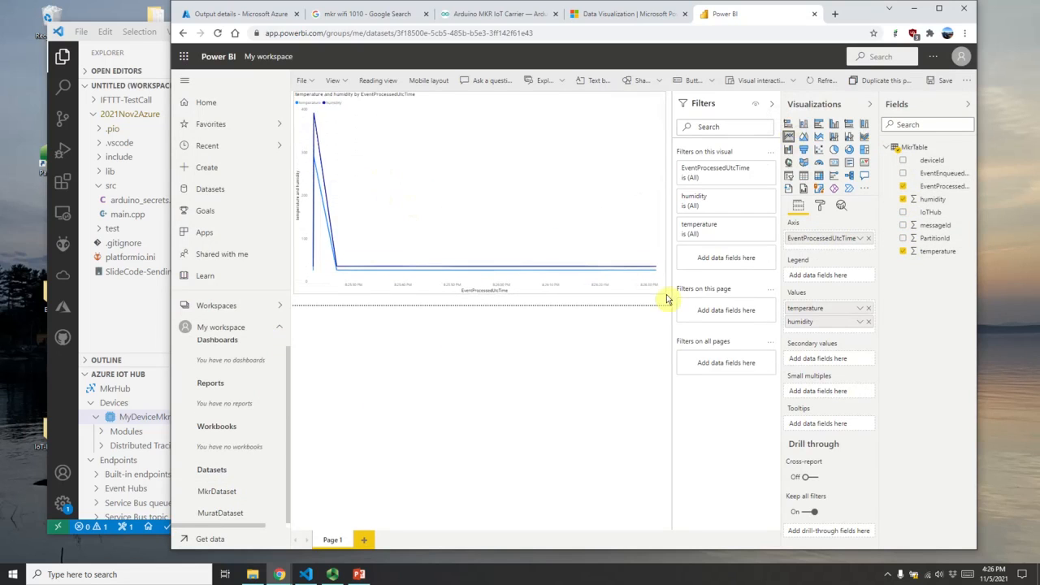
Step: Compare the chart's latest temperature and humidity points with the messages published in Visual Studio Code's serial monitor
mouse_move(515, 271)
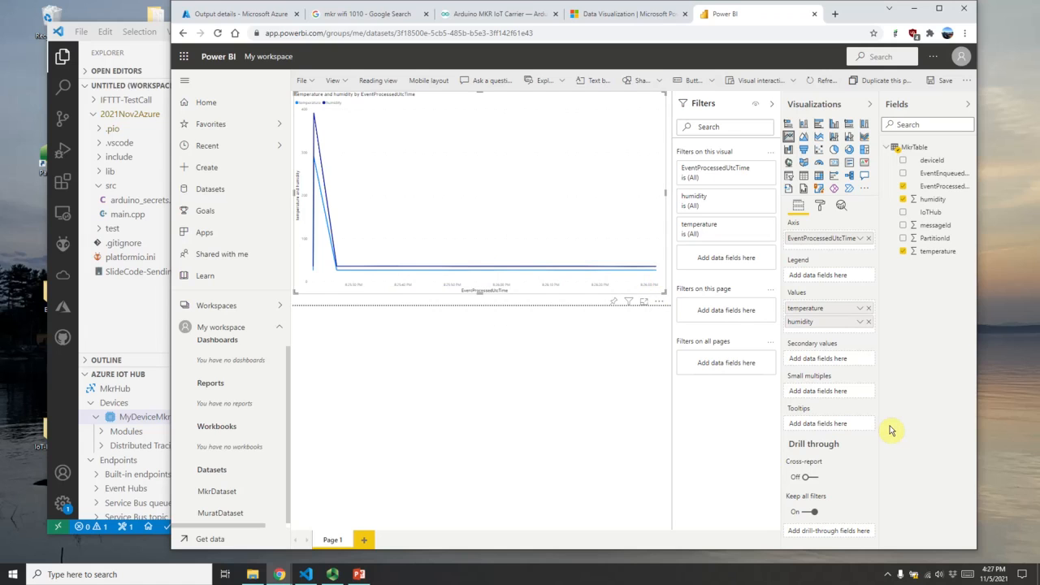
left_click(59, 414)
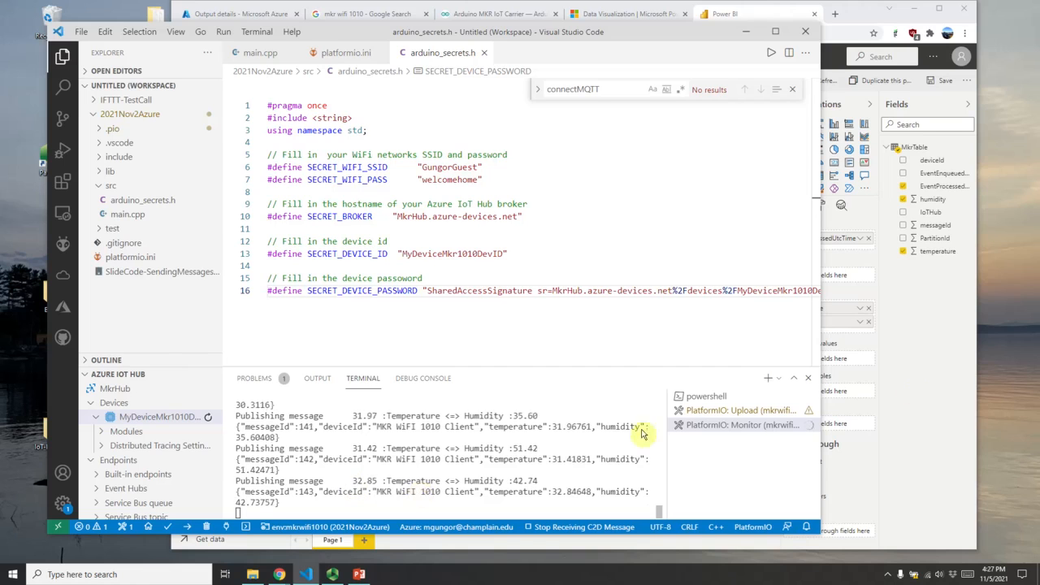
left_click(937, 379)
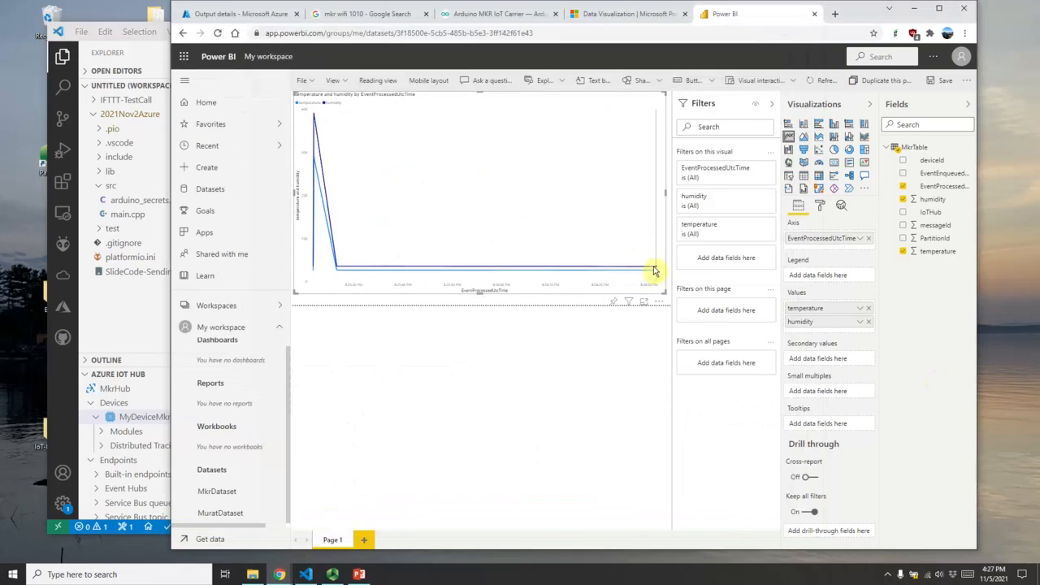
left_click(63, 428)
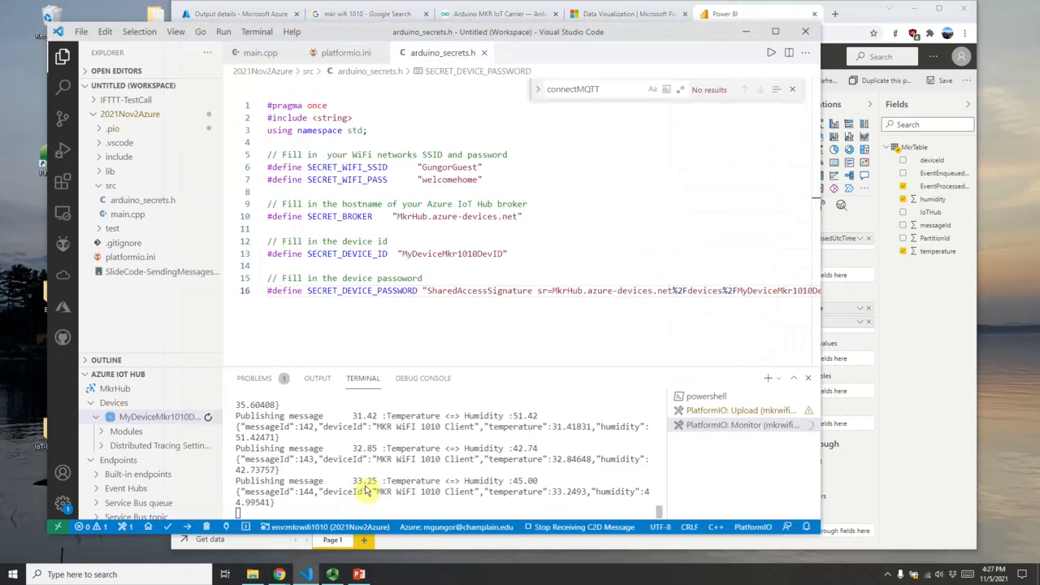
left_click(913, 462)
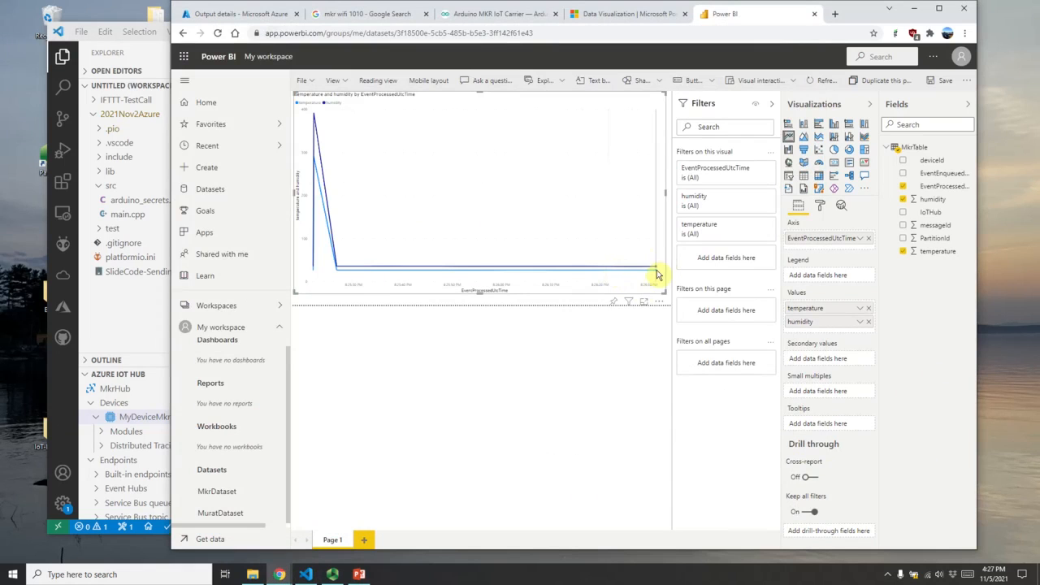
mouse_move(658, 275)
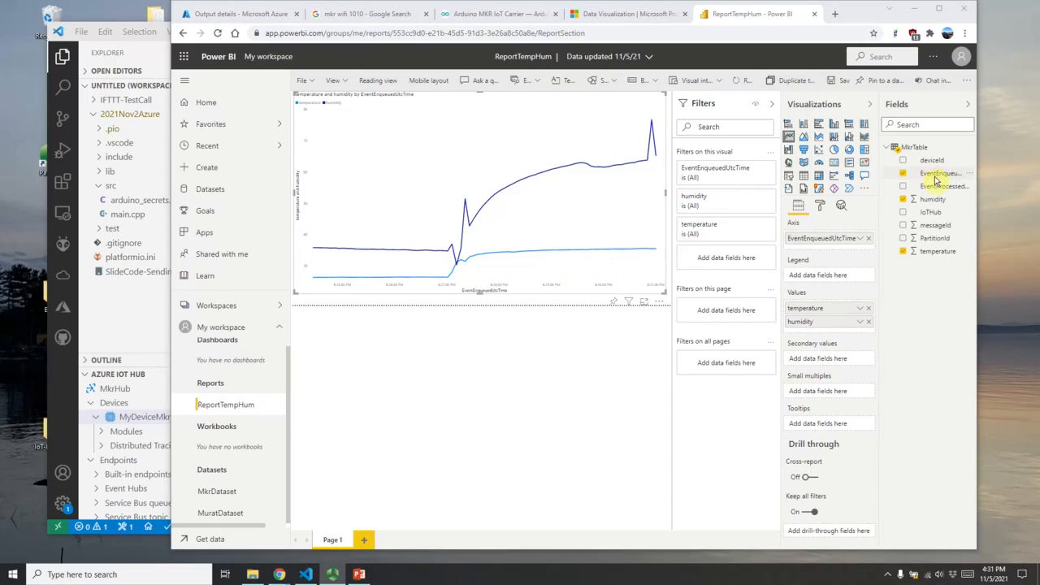
Step: Inspect the temperature and humidity values along the ReportTempHum line chart plotted by EventEnqueuedUtcTime
mouse_move(658, 159)
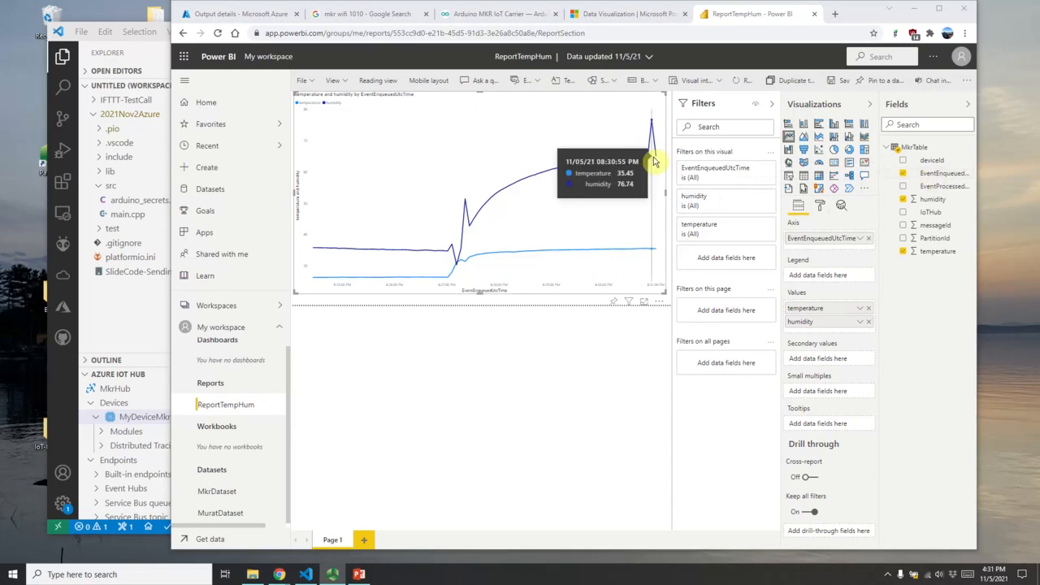
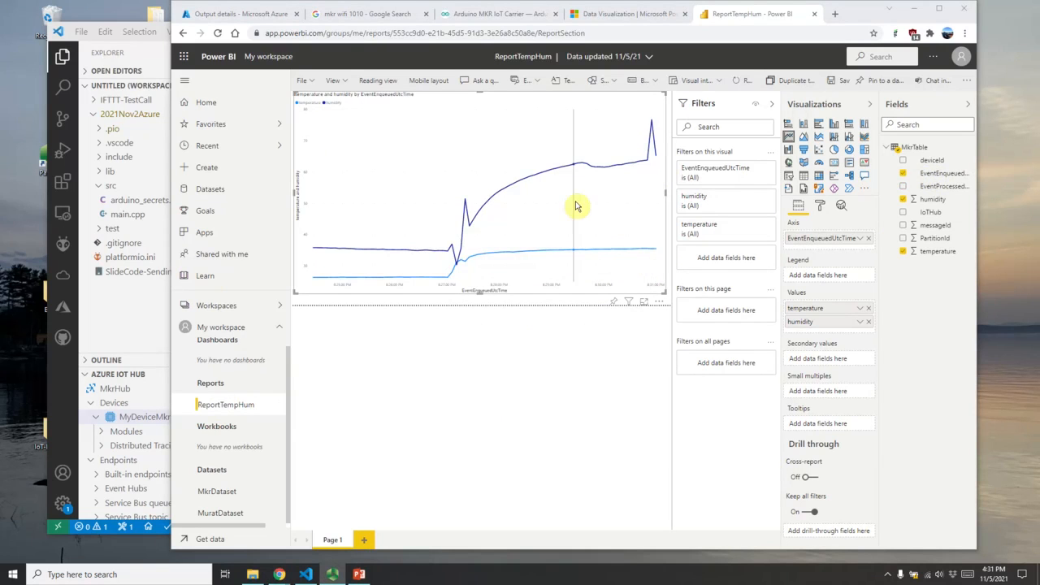
mouse_move(575, 206)
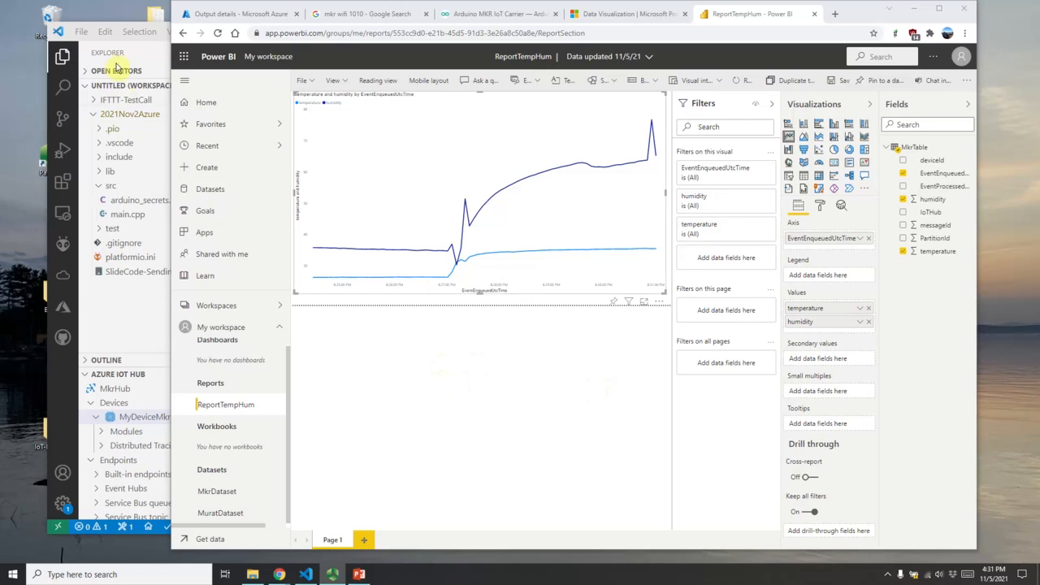
Step: Switch to Visual Studio Code and review the opening comment and includes of main.cpp
left_click(75, 451)
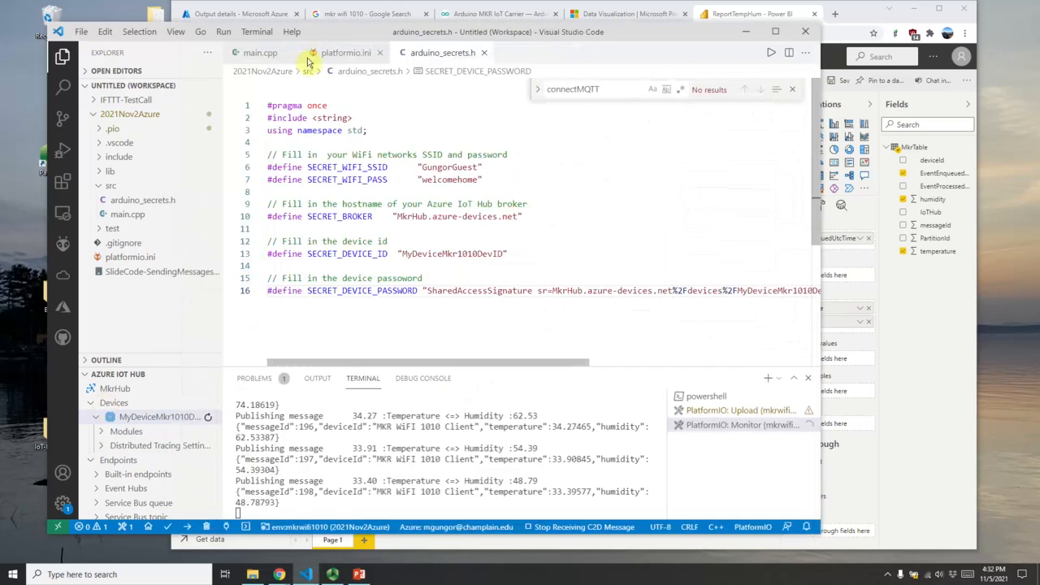
left_click(256, 52)
scroll(398, 204, "up", 8)
scroll(401, 203, "up", 20)
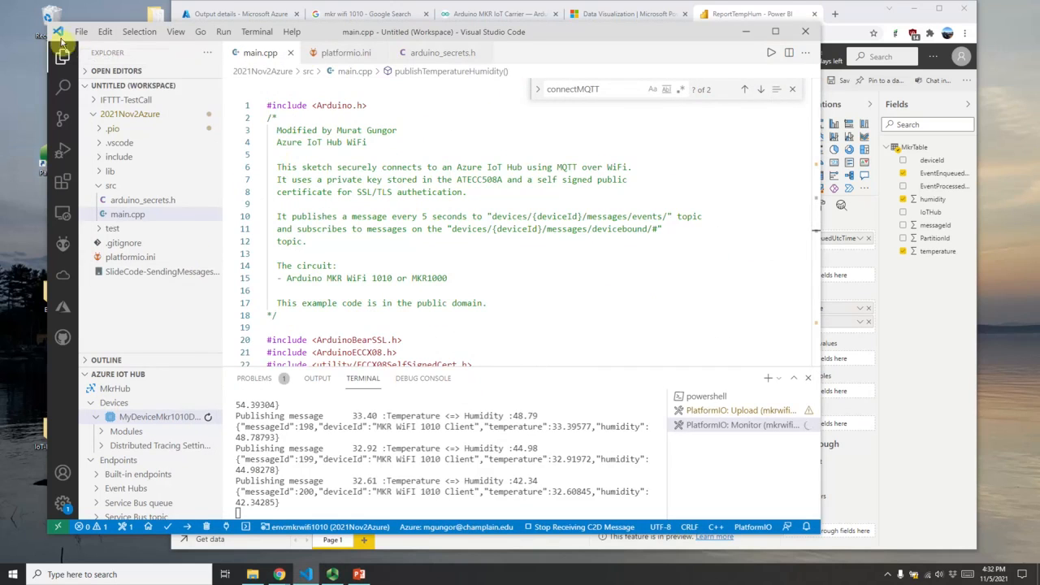
Step: Check Visual Studio Code's version details in its About dialog and close the dialog
left_click(291, 32)
left_click(315, 379)
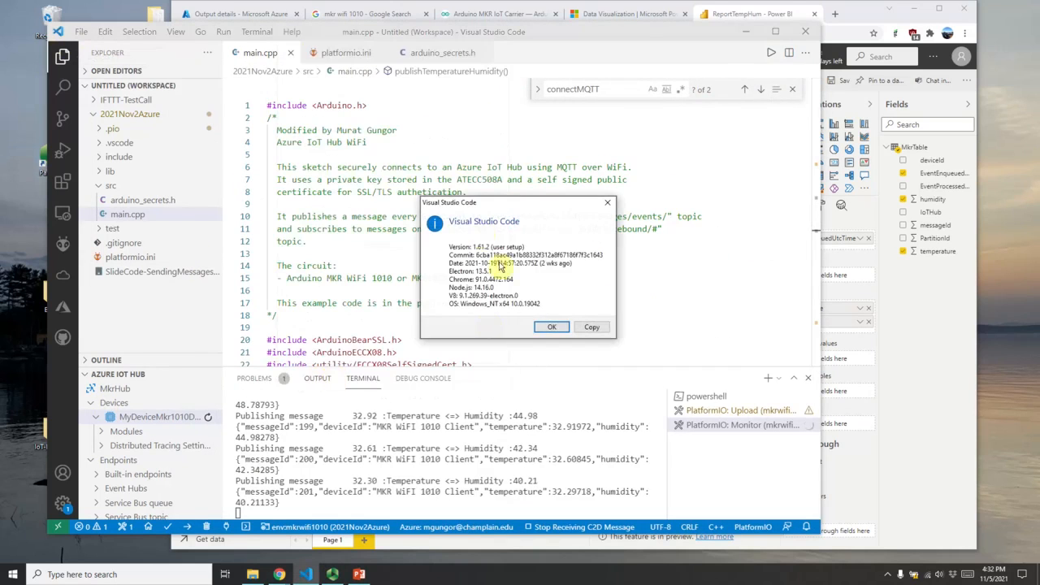
left_click(556, 330)
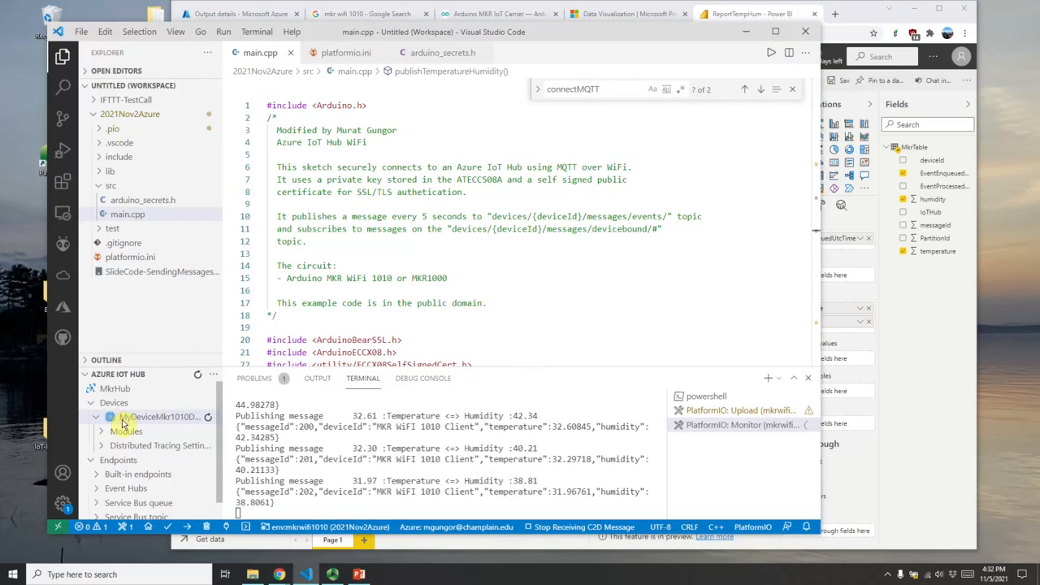
Step: Show the PlatformIO project tasks and open the PIO Home page
left_click(62, 247)
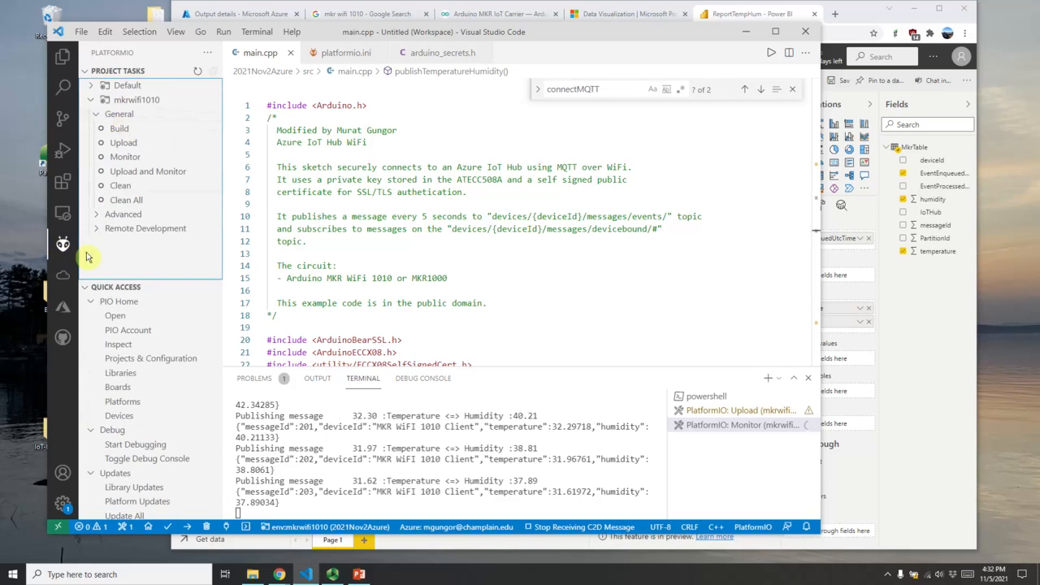
left_click(63, 504)
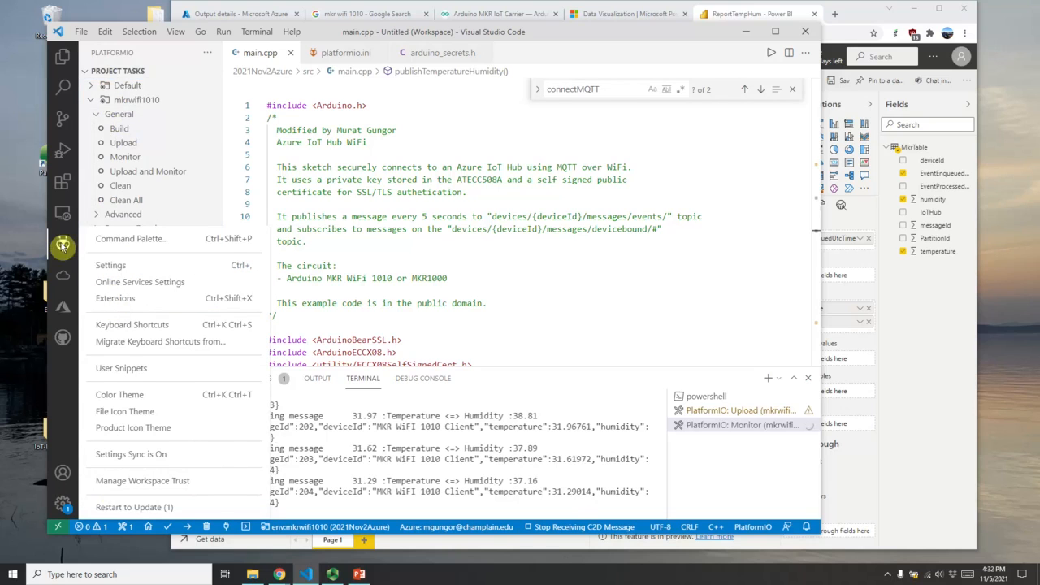
left_click(118, 130)
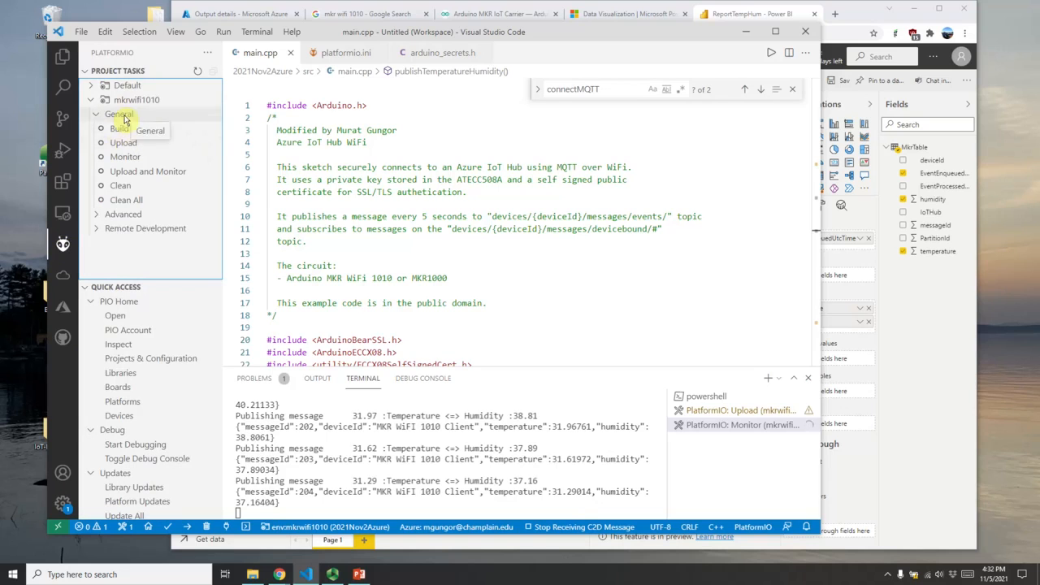
left_click(115, 316)
left_click_drag(338, 61, 527, 57)
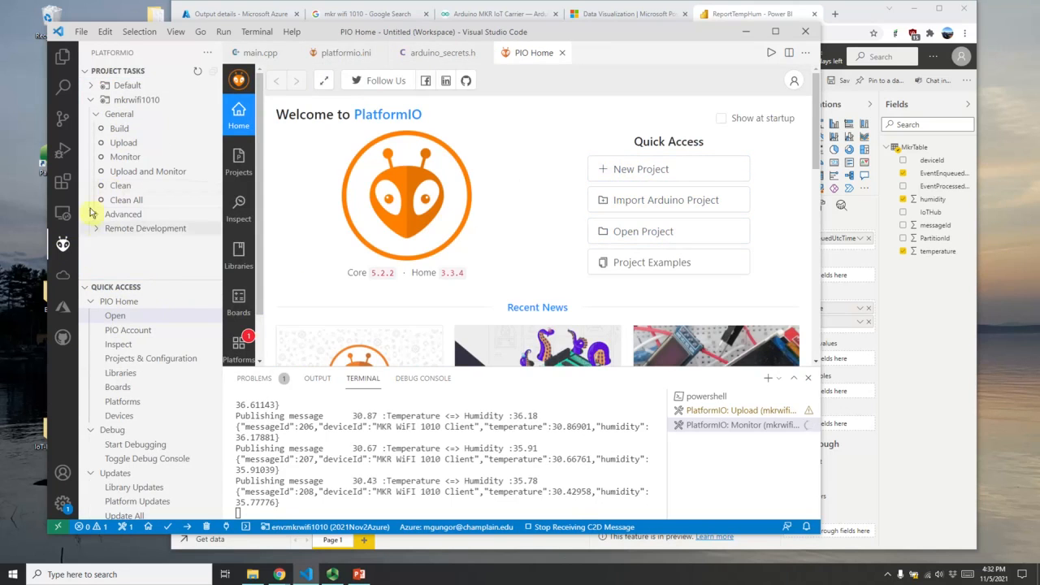
Step: Look over the mkrwifi1010 project tasks and collapse the Quick Access section
left_click(93, 100)
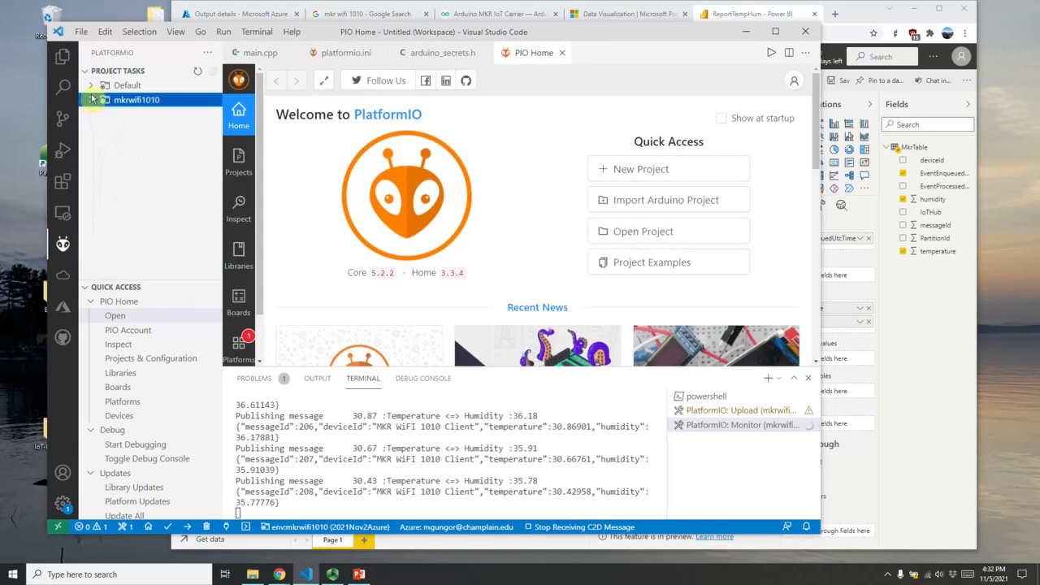
left_click(93, 99)
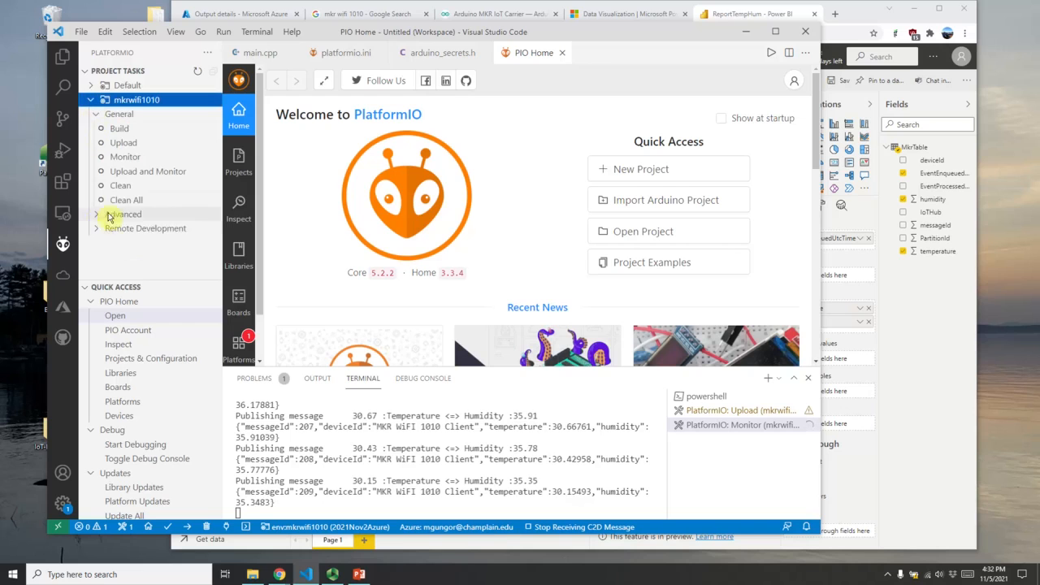
left_click(89, 289)
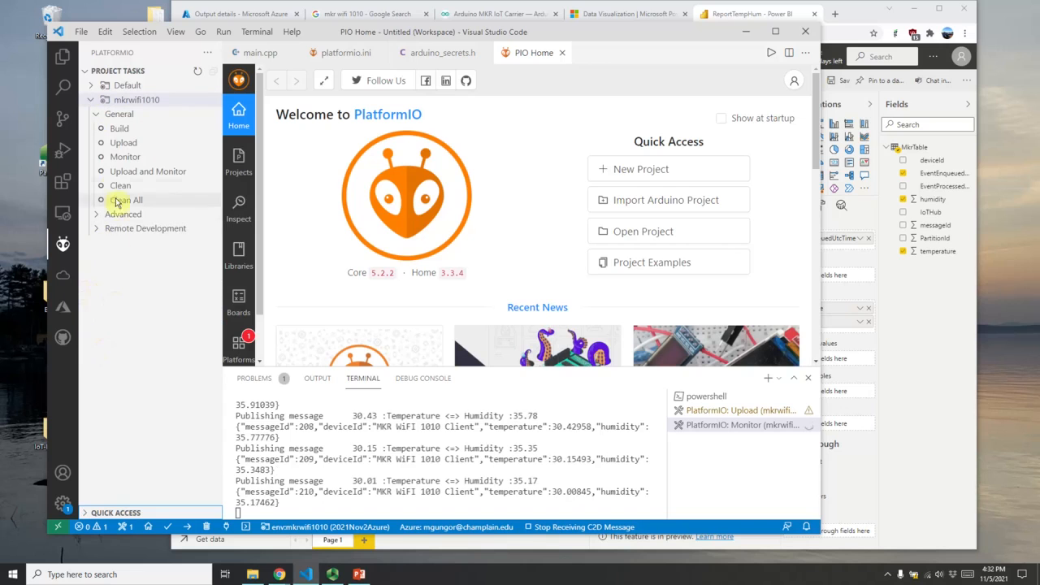
Step: Return to the project files, view arduino_secrets.h and main.cpp, and highlight the env:mkrwifi1010 configuration in platformio.ini
left_click(70, 56)
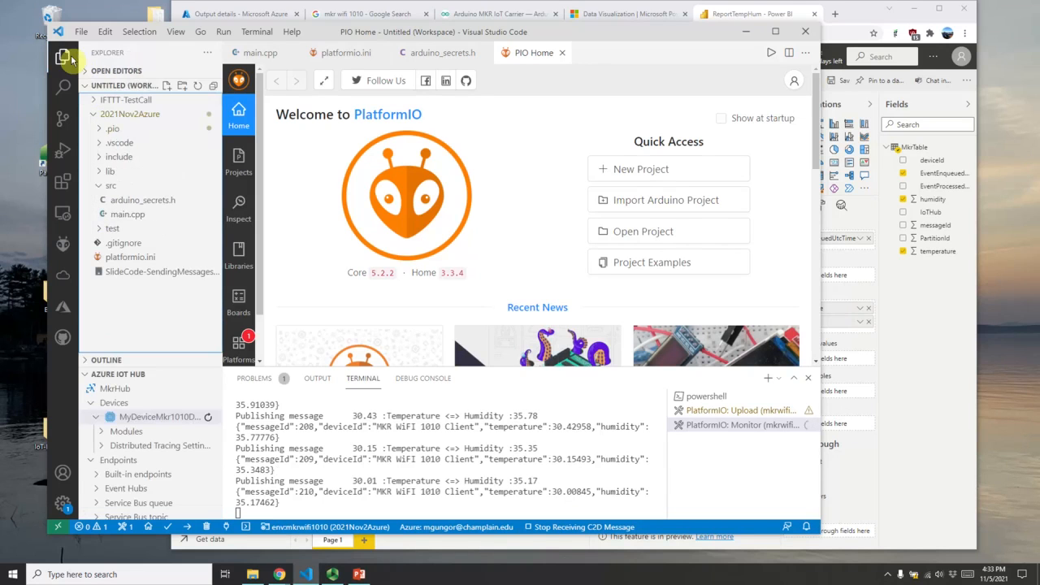
left_click(128, 202)
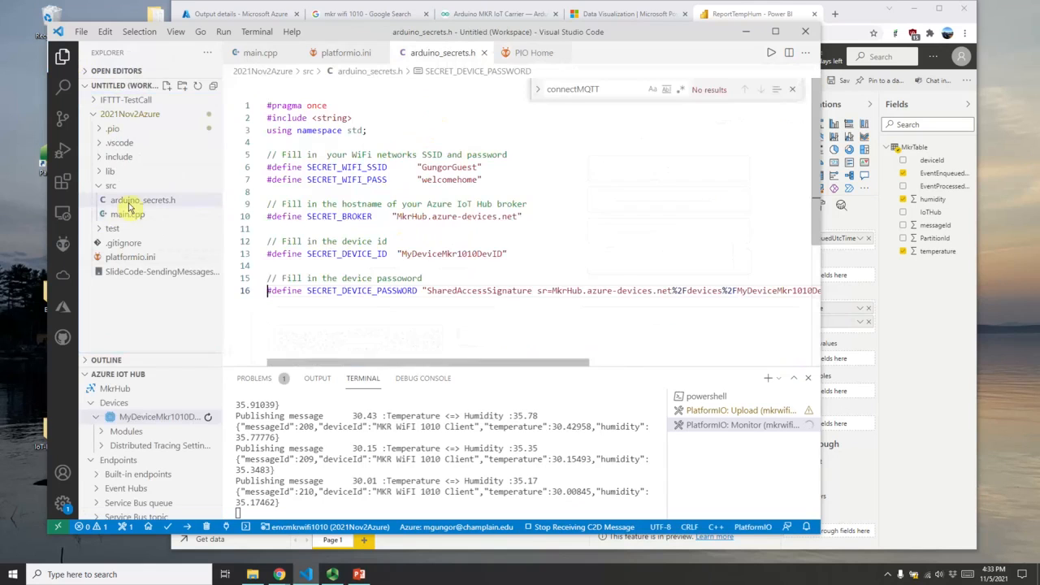
left_click(124, 216)
left_click(132, 200)
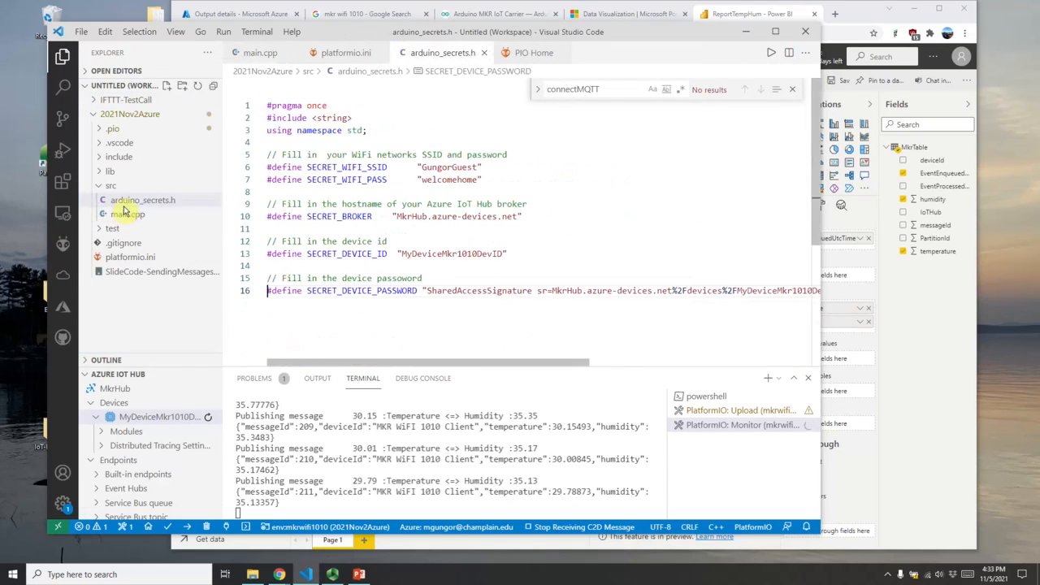
left_click(129, 257)
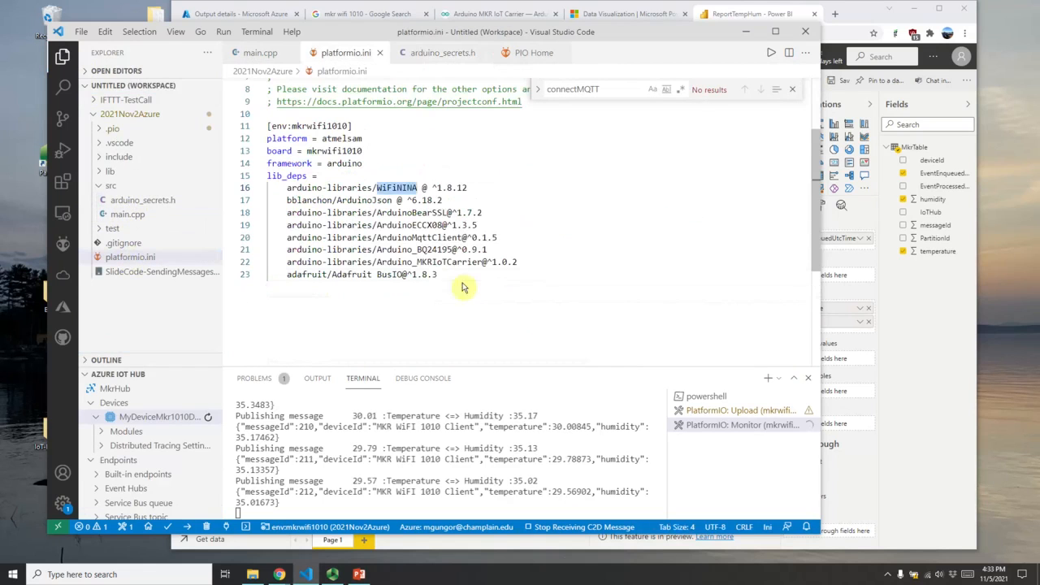
left_click_drag(520, 276, 252, 127)
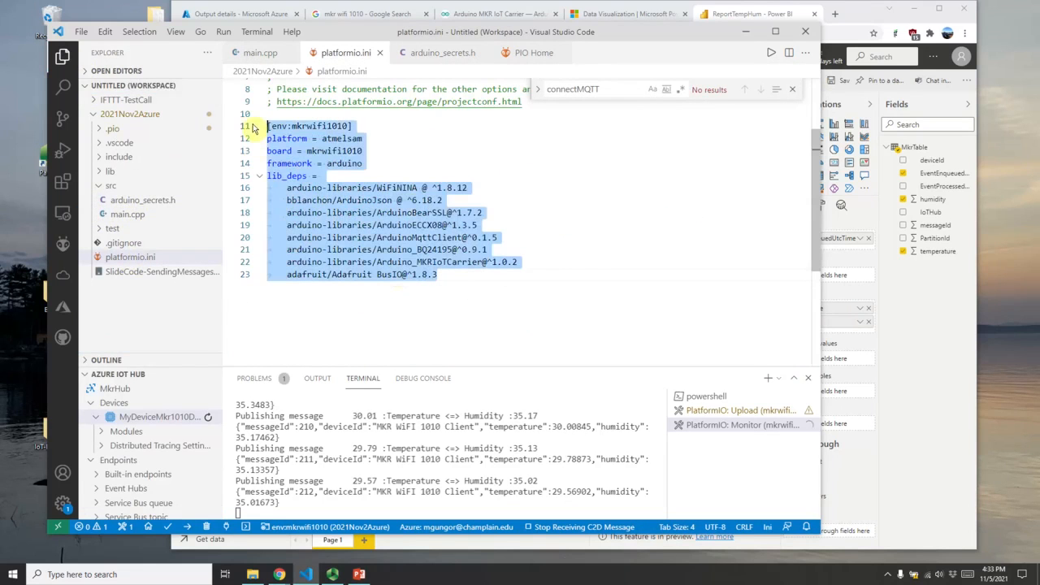
Step: Examine the .vscode, include and .pio folders, including the libraries under libdeps for mkrwifi1010, and collapse .pio again
left_click(103, 143)
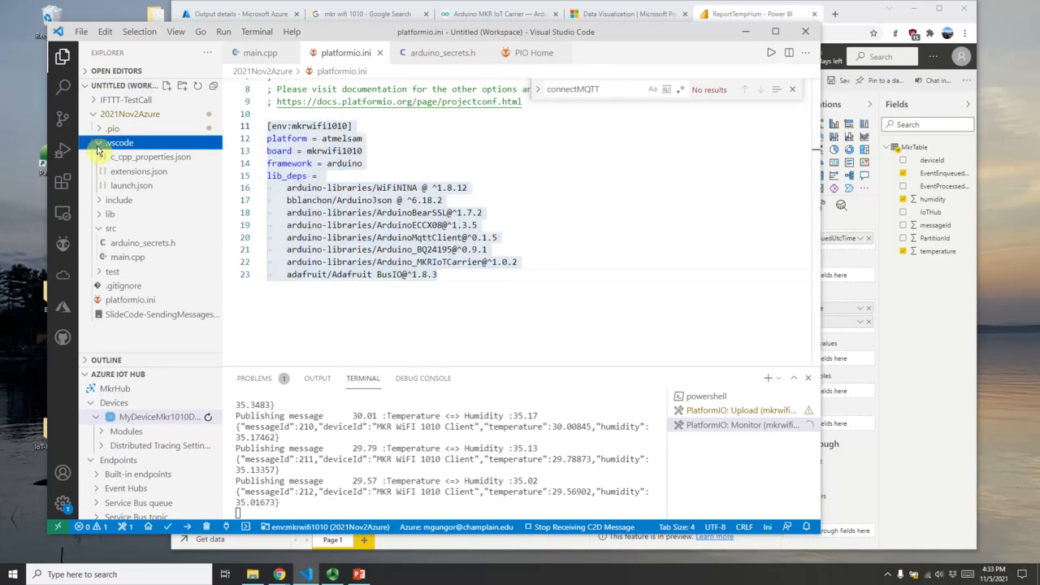
left_click(104, 201)
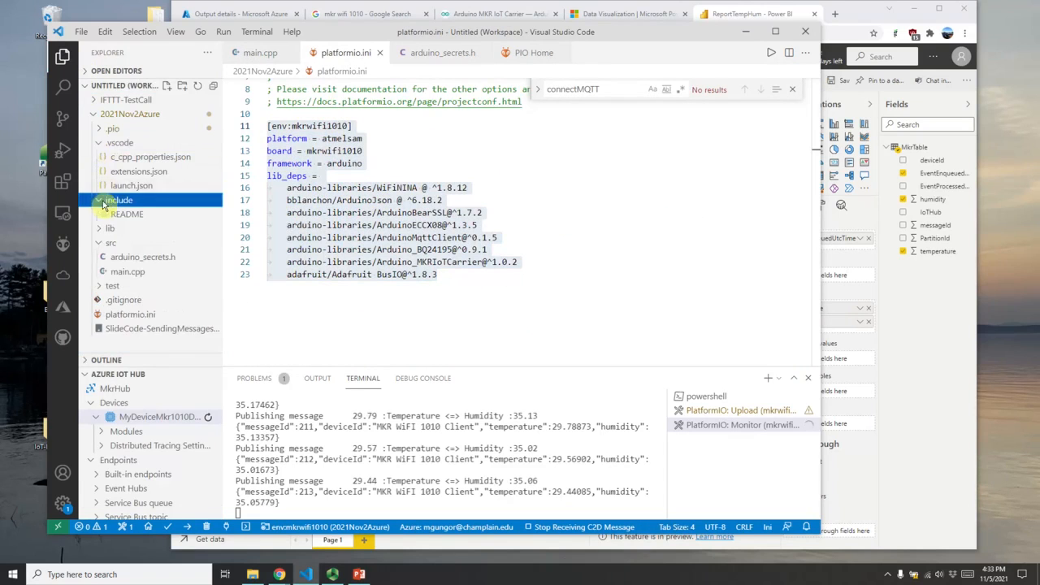
left_click(103, 143)
left_click(101, 129)
left_click(102, 158)
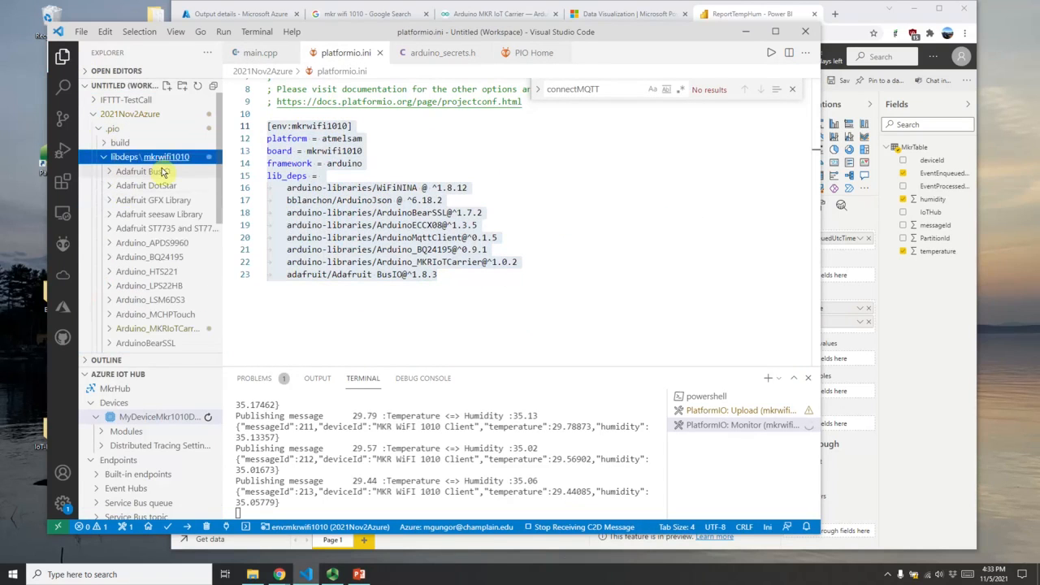
left_click(103, 157)
left_click(102, 130)
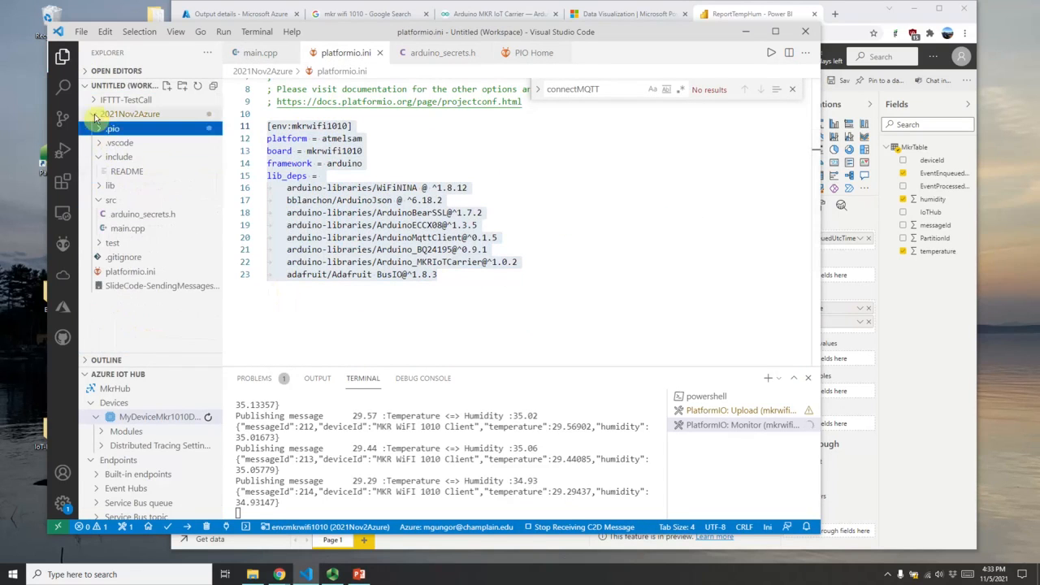
Step: Collapse the 2021Nov2Azure project folder and highlight the board settings and lib_deps entries in platformio.ini
left_click_drag(439, 276, 205, 163)
left_click(95, 116)
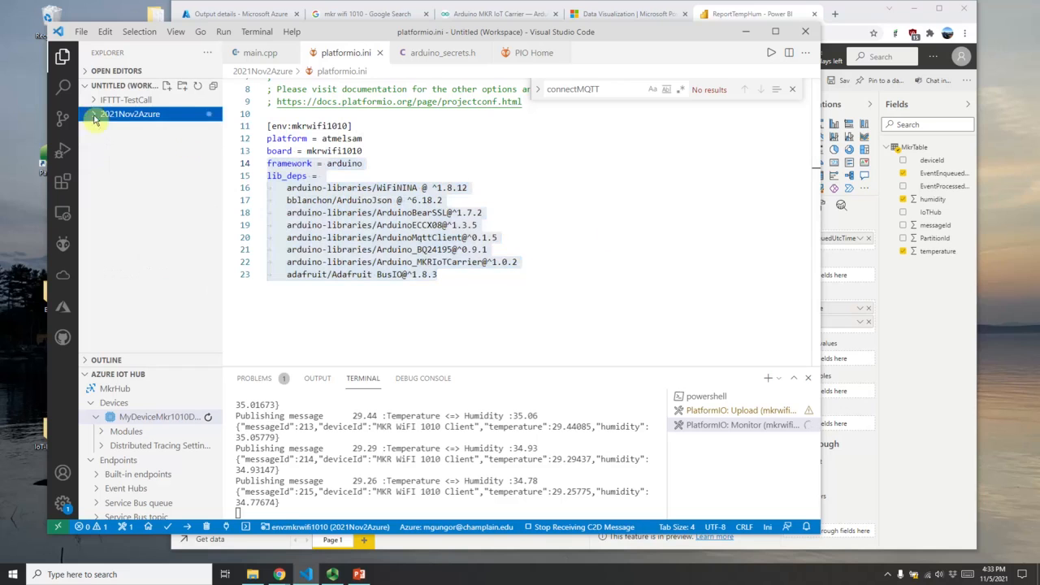
left_click(388, 162)
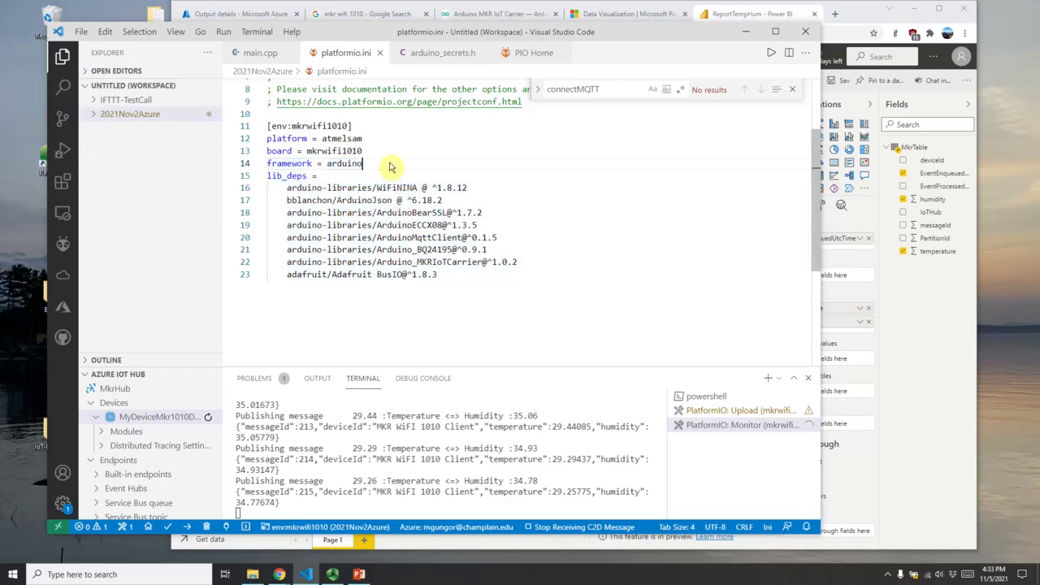
left_click_drag(439, 275, 270, 128)
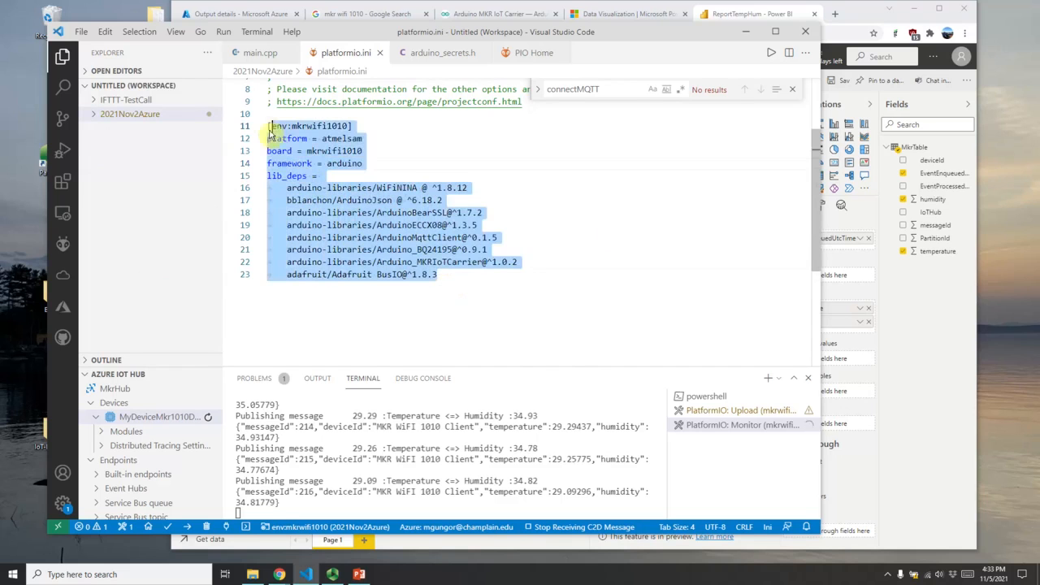
left_click(424, 166)
Step: Switch back to Power BI, close the Insights pane and refresh the ReportTempHum report
left_click(897, 368)
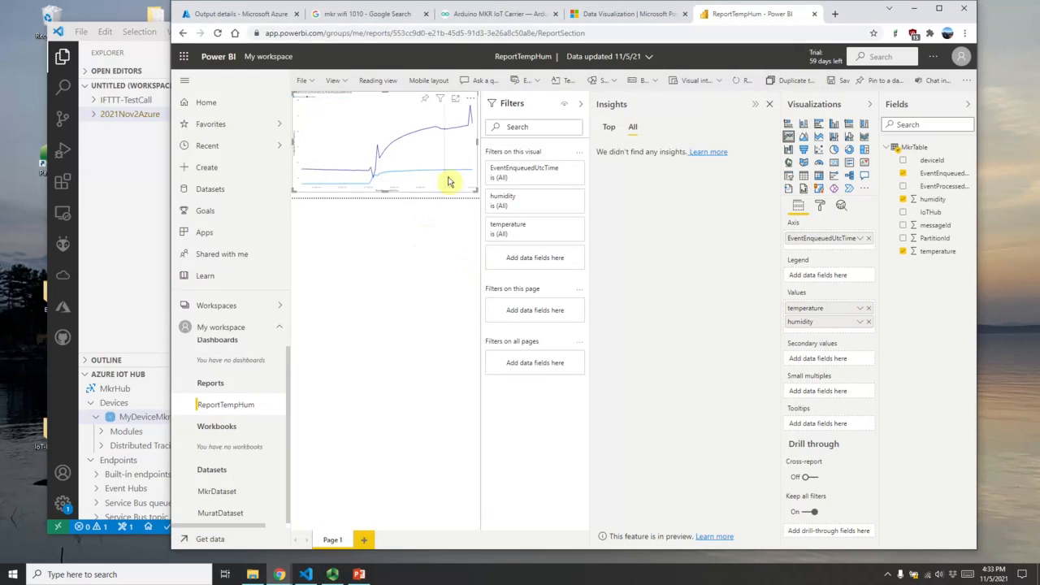
left_click(765, 108)
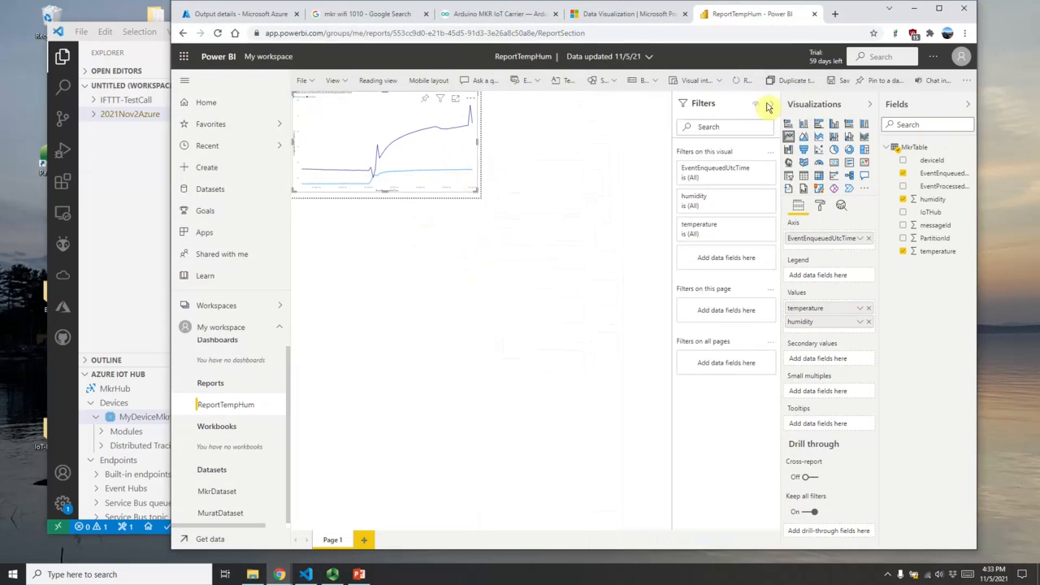
left_click(624, 367)
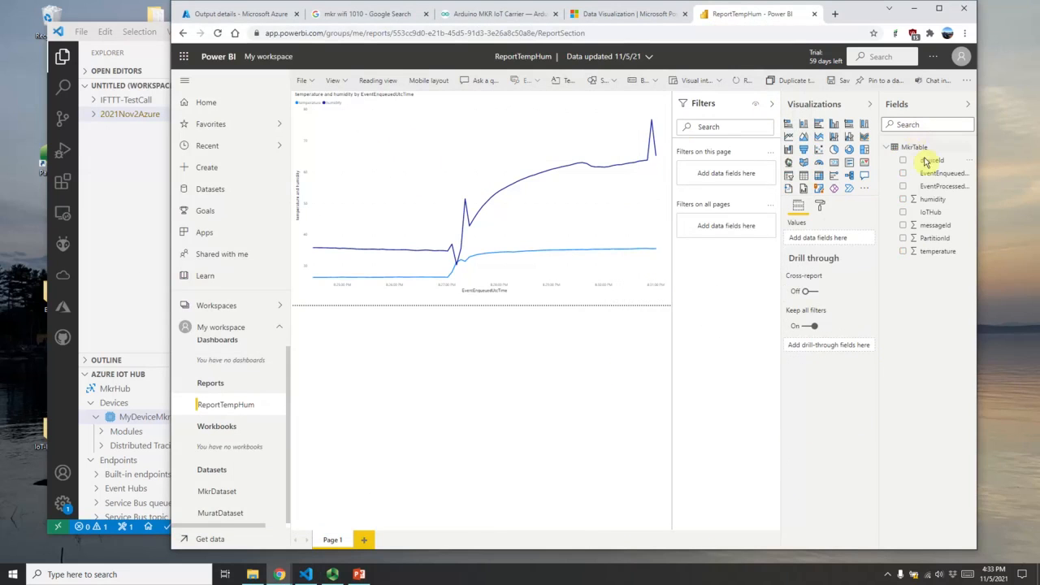
left_click(564, 232)
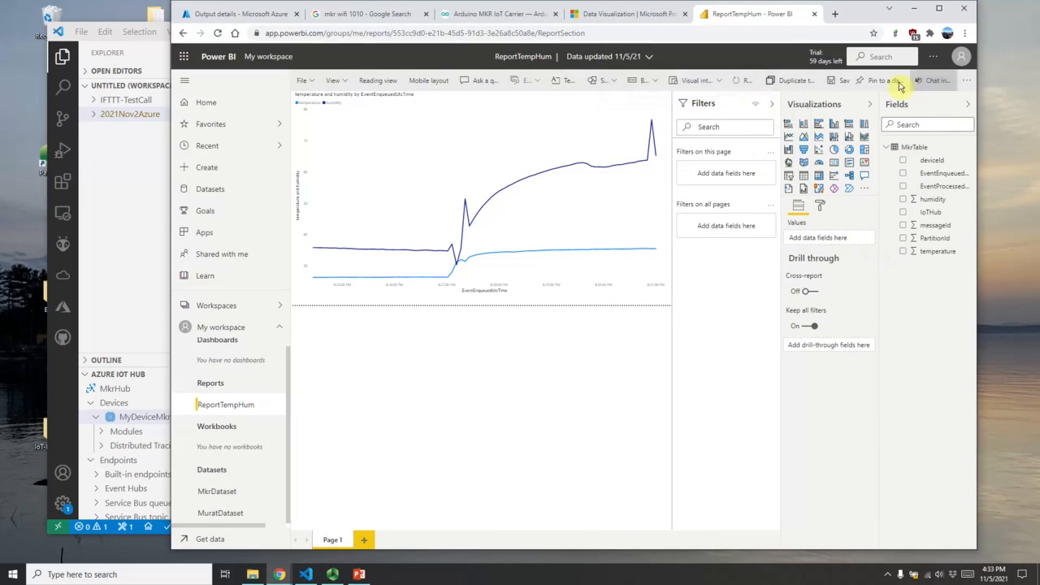
left_click(735, 81)
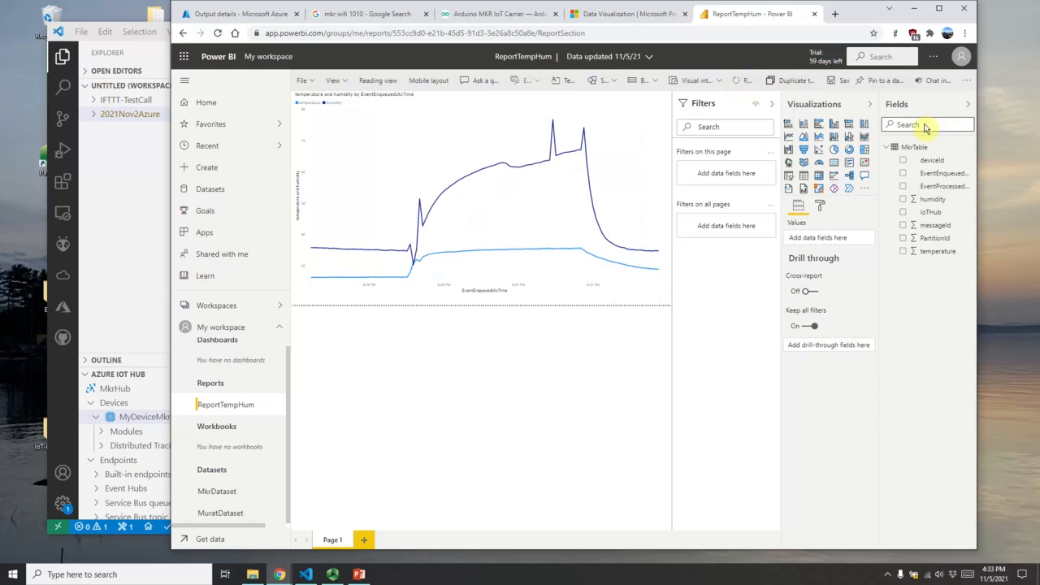
Step: Enlarge the chart by collapsing the Filters pane and maximizing the browser window, and refresh the report again
left_click_drag(978, 123, 1012, 123)
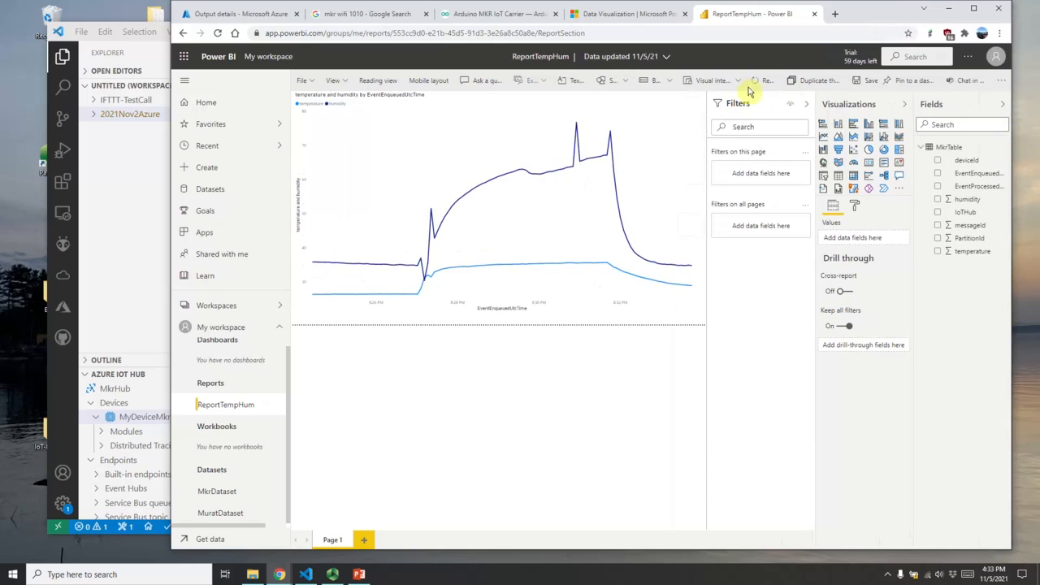
left_click(806, 104)
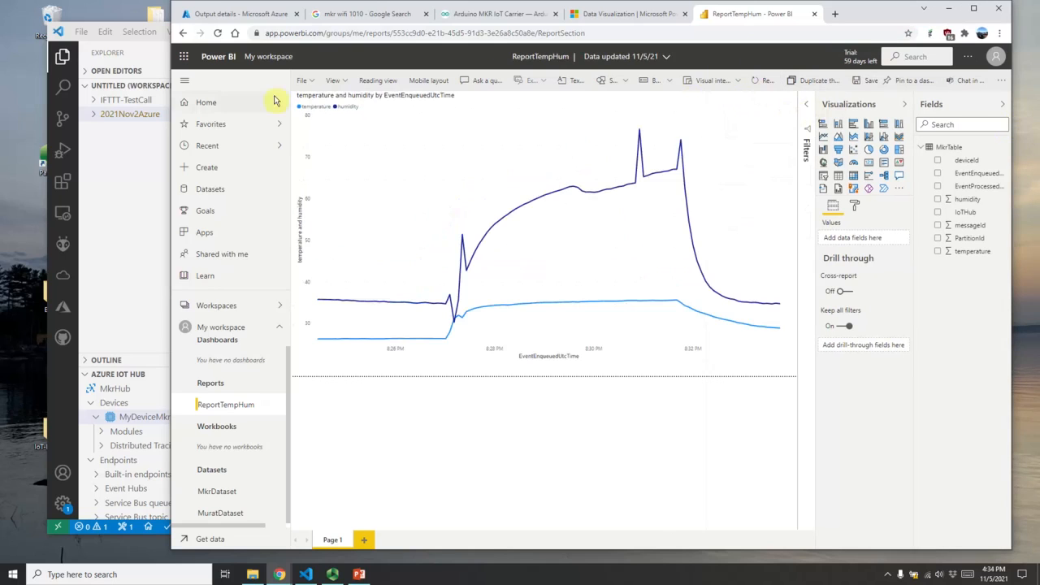
left_click(974, 9)
left_click(742, 78)
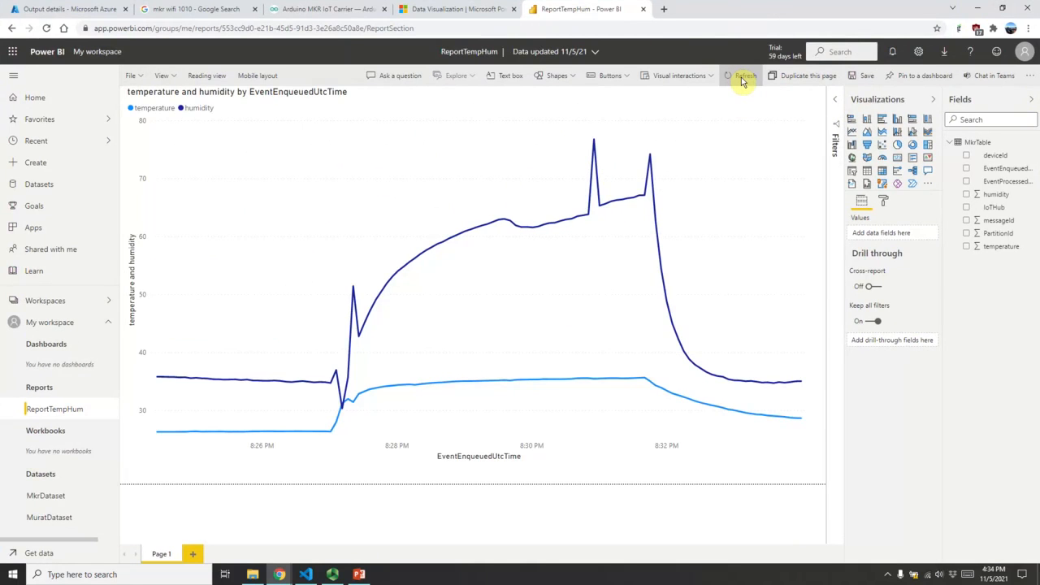
Step: Check the serial monitor's newest message in Visual Studio Code against the last point of the refreshed Power BI chart
left_click(306, 575)
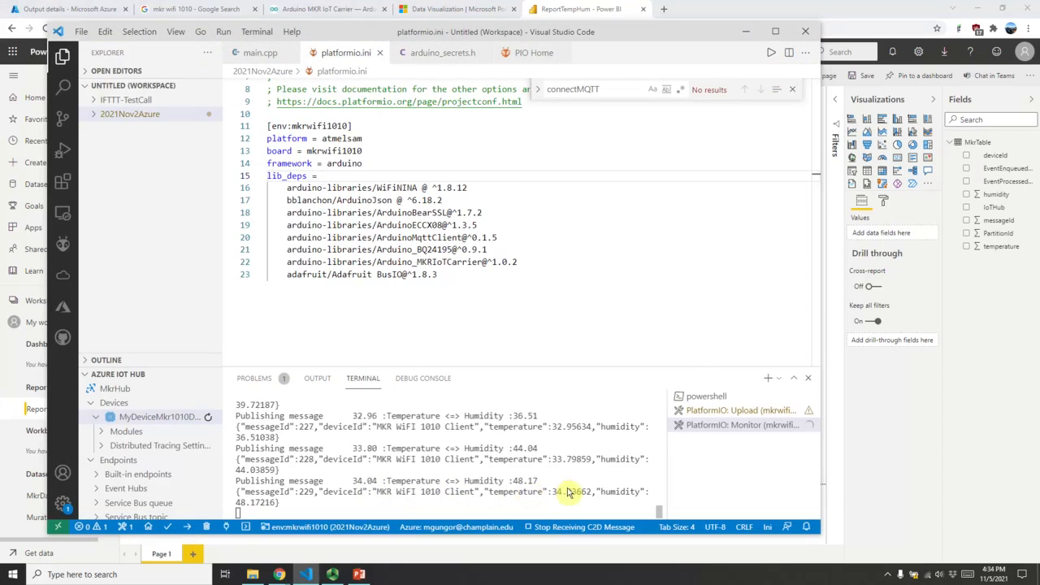
left_click(876, 418)
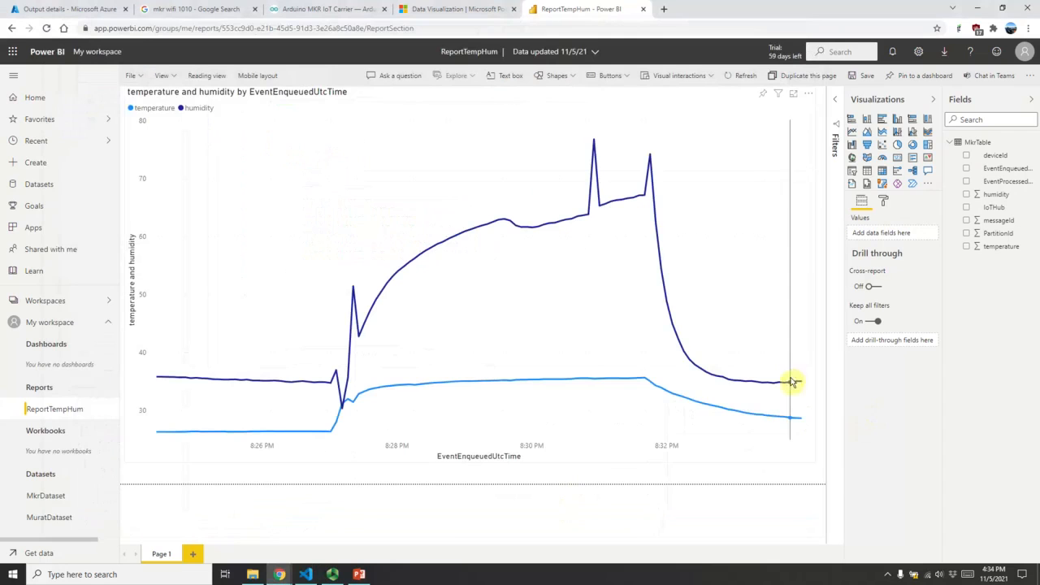
mouse_move(803, 384)
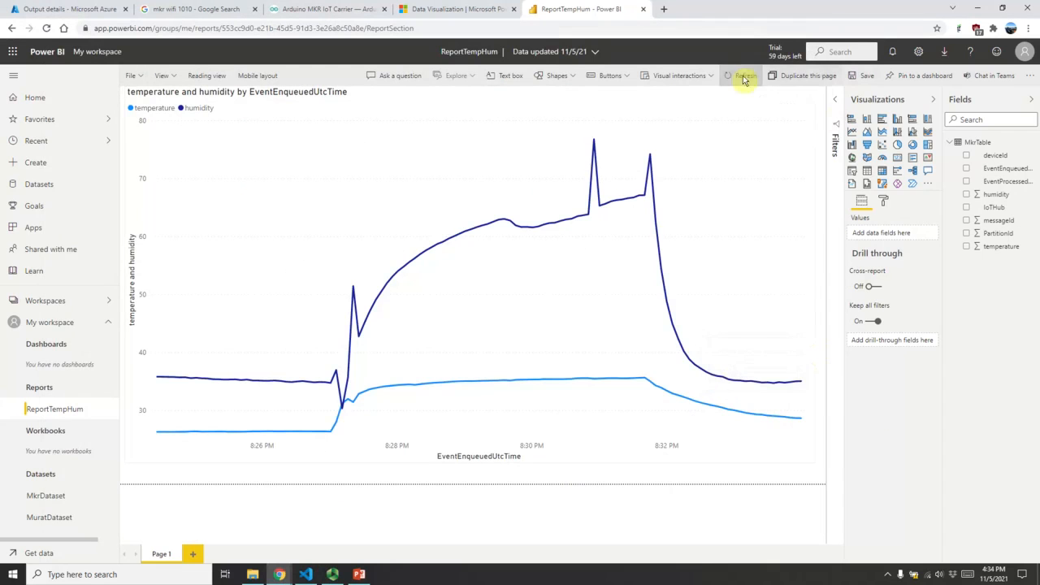
mouse_move(802, 310)
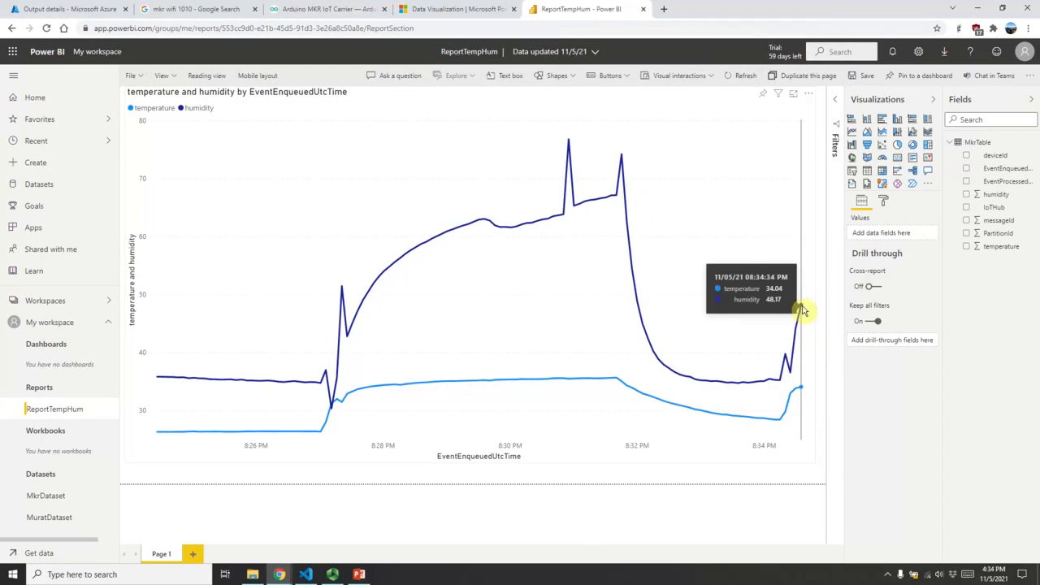